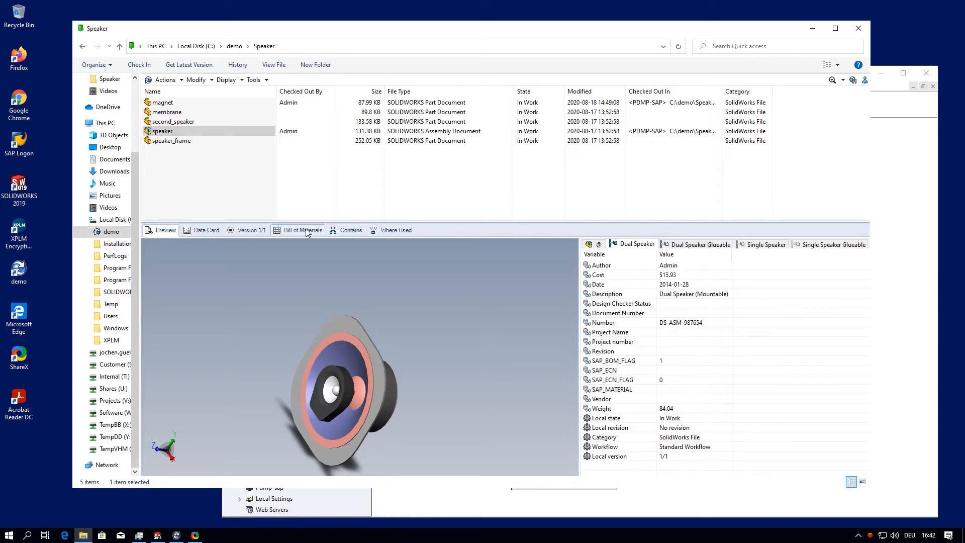
Step: Examine the SAP fields on the speaker assembly's data card and return to its preview
left_click(208, 230)
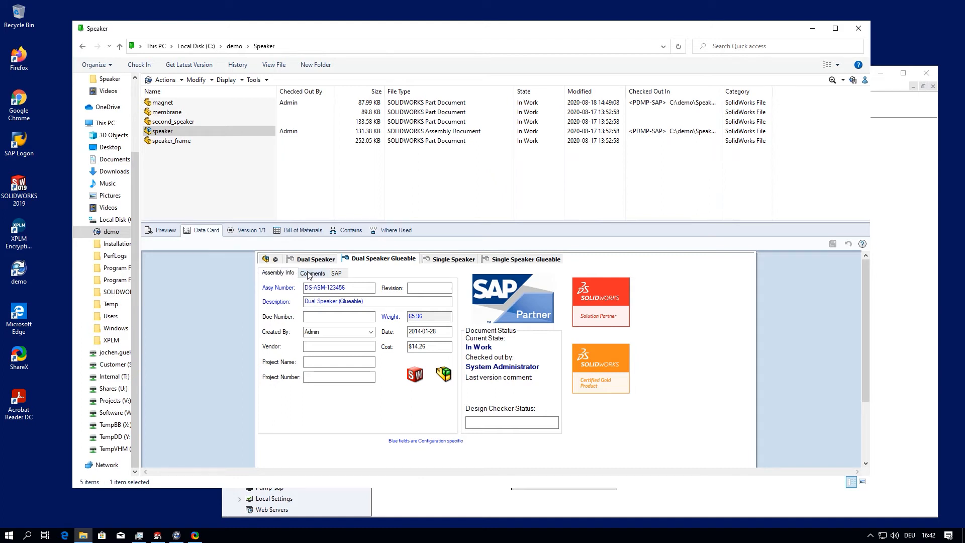
left_click(335, 274)
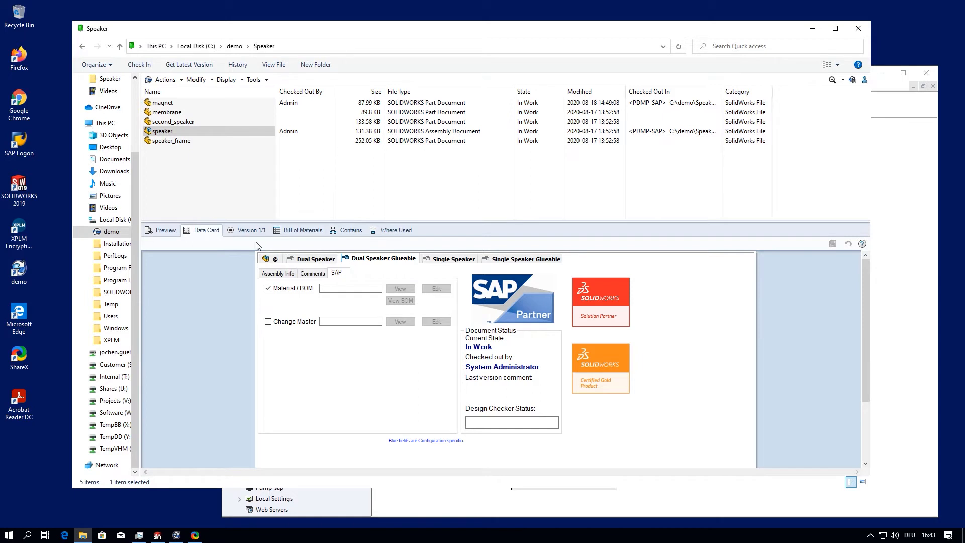
left_click(164, 231)
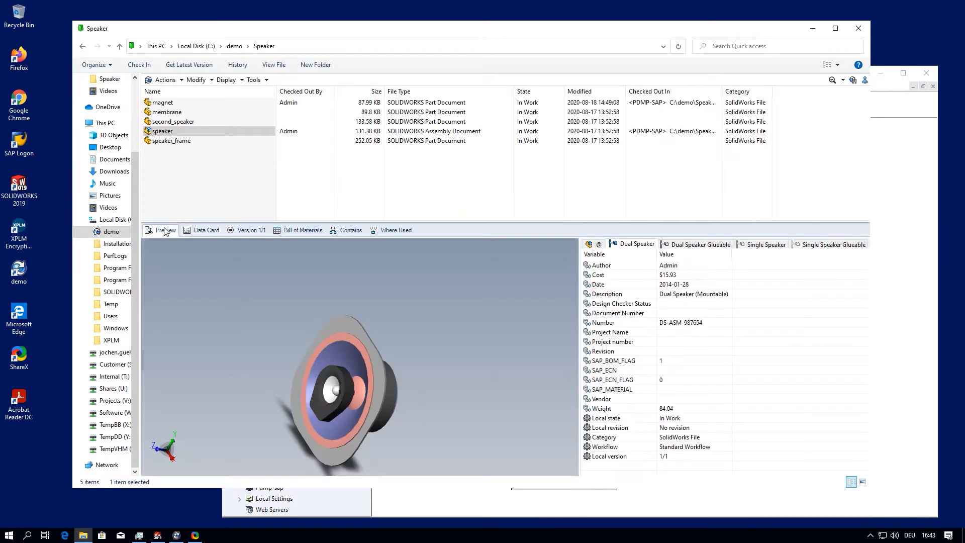
Step: Examine the SAP commands offered for the speaker assembly and the vault's general SAP connection commands
right_click(196, 131)
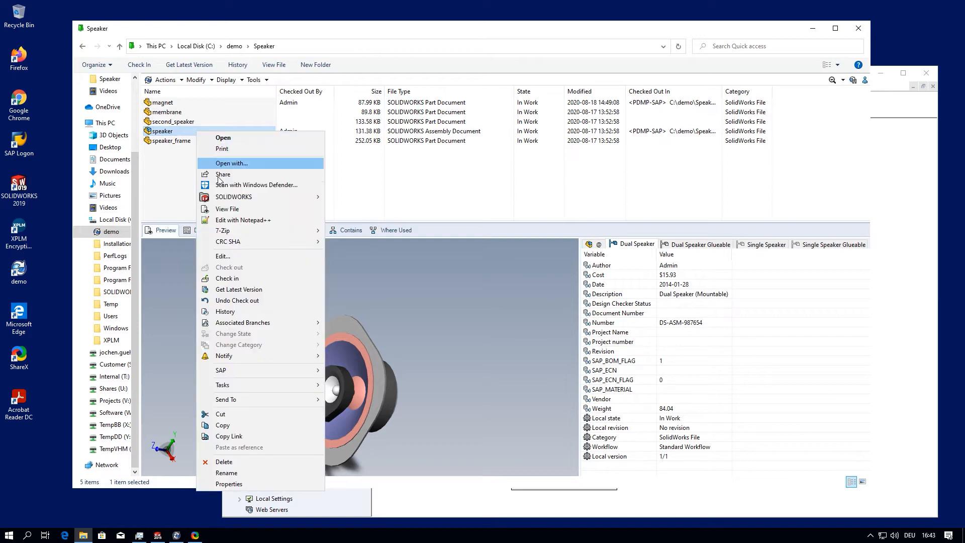
mouse_move(225, 371)
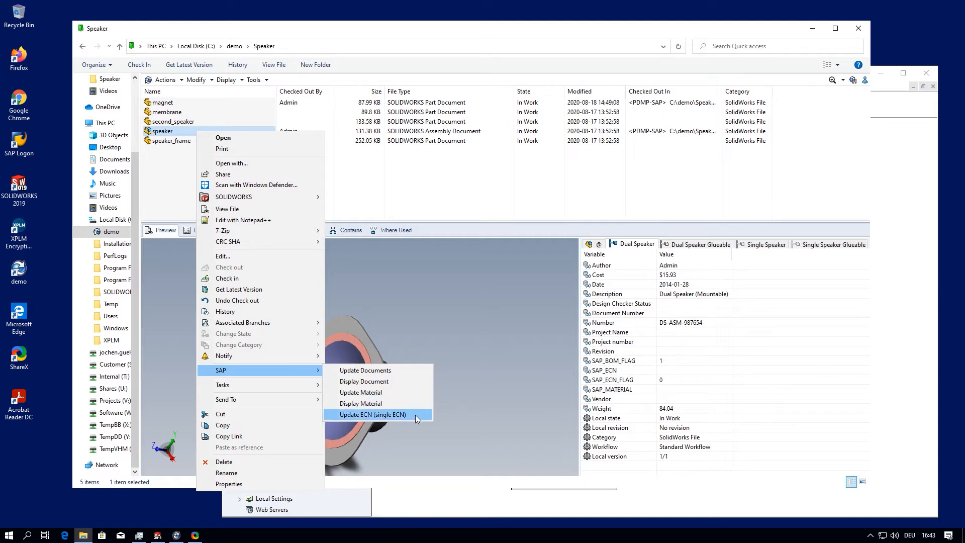
left_click(266, 82)
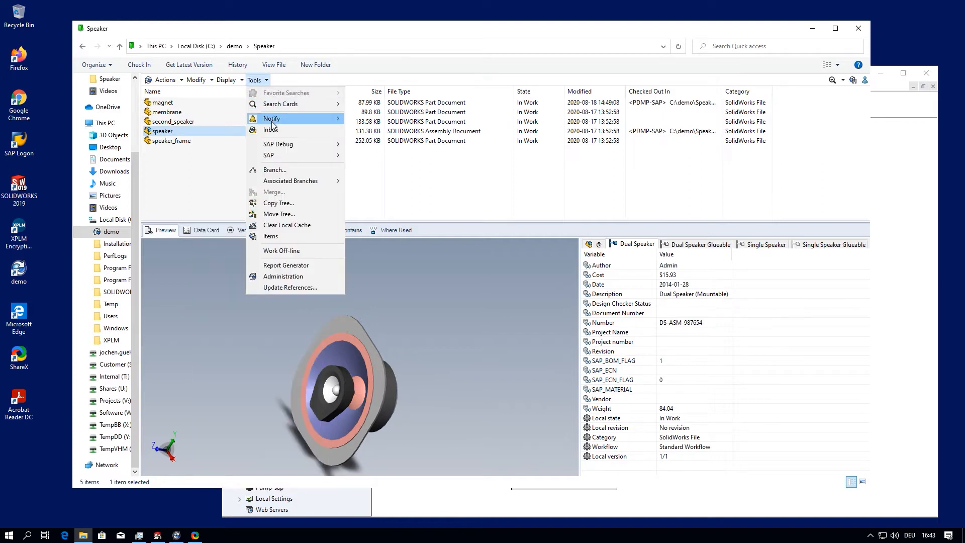
mouse_move(274, 156)
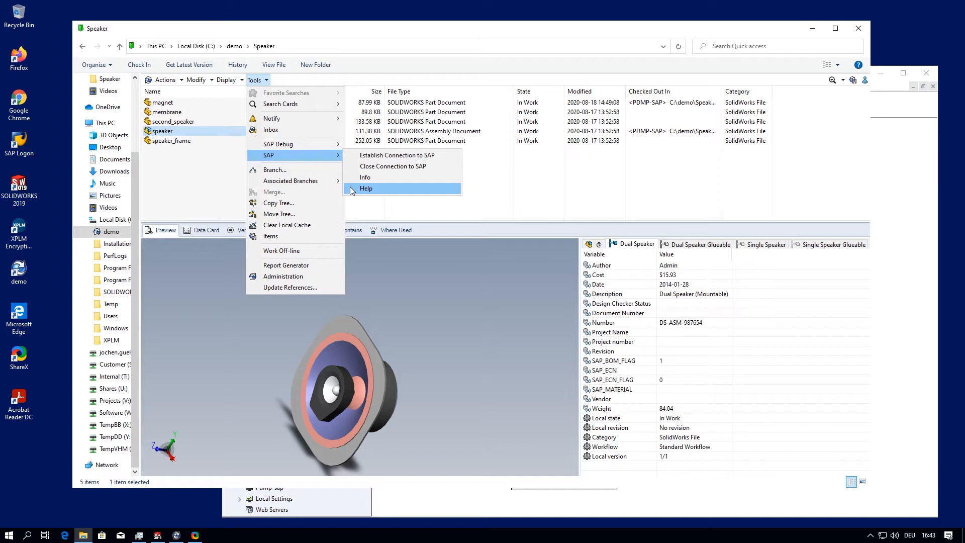
left_click(255, 79)
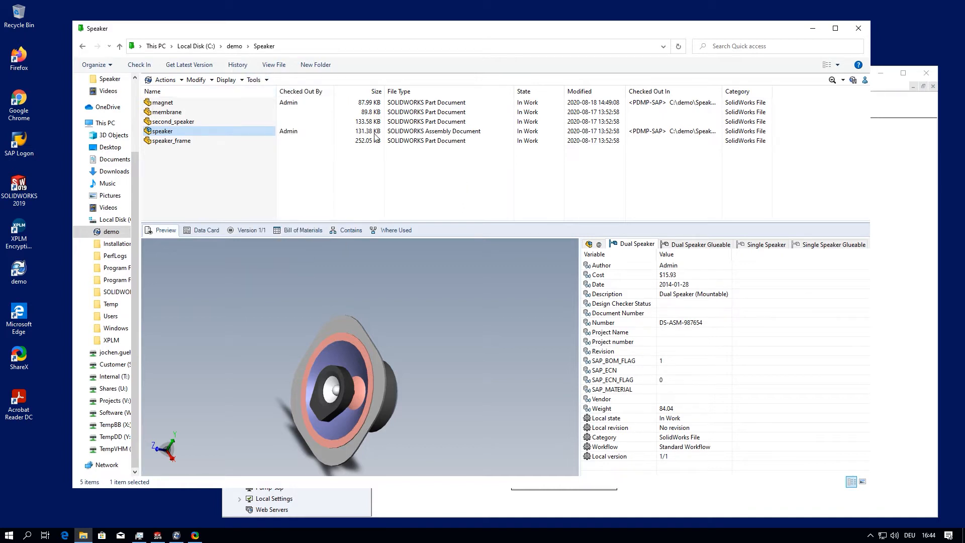
Step: Switch to SOLIDWORKS PDM Administration and examine the states and transitions of the Standard Workflow
left_click(915, 240)
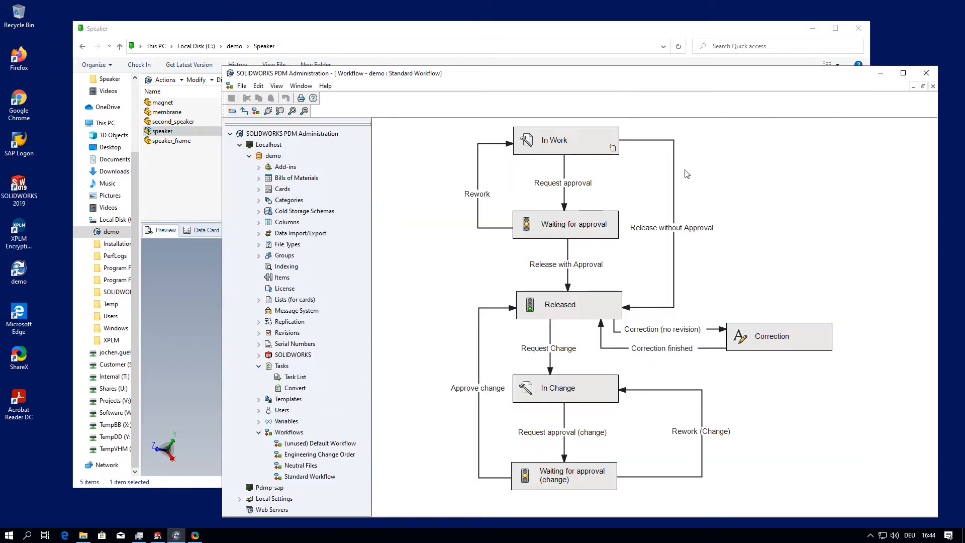
left_click(553, 190)
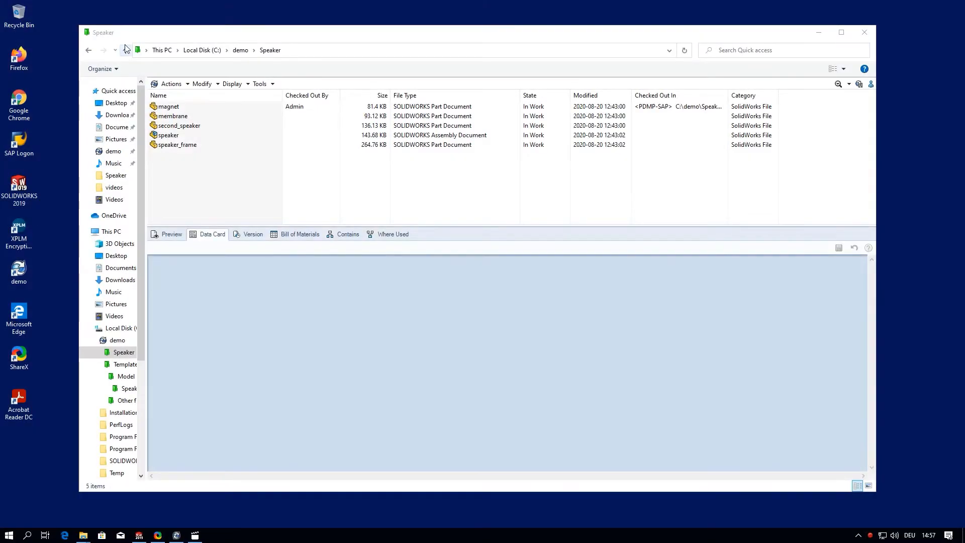
Step: Check the magnet part's SAP fields and update its material in SAP, connecting to the Sapine environment with the prefilled login
left_click(161, 106)
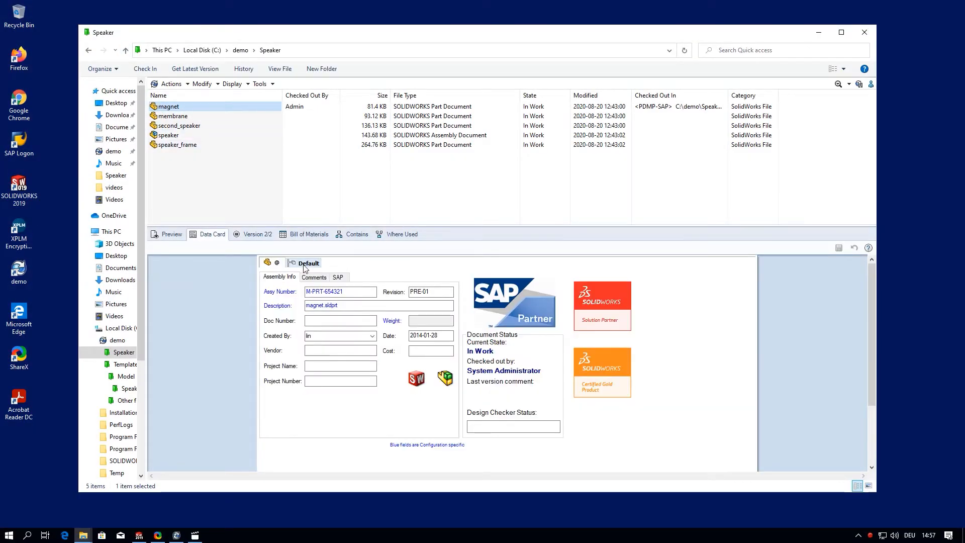
left_click(338, 279)
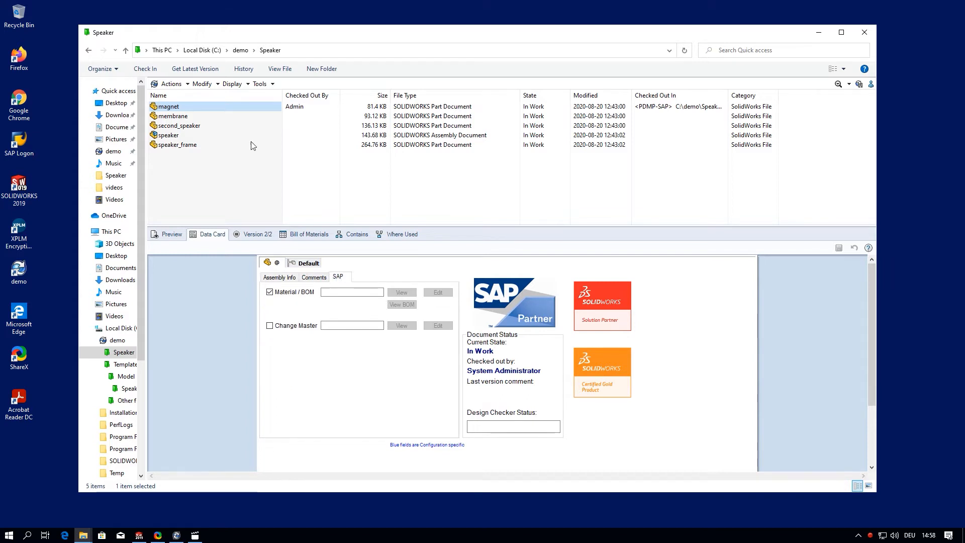
right_click(236, 108)
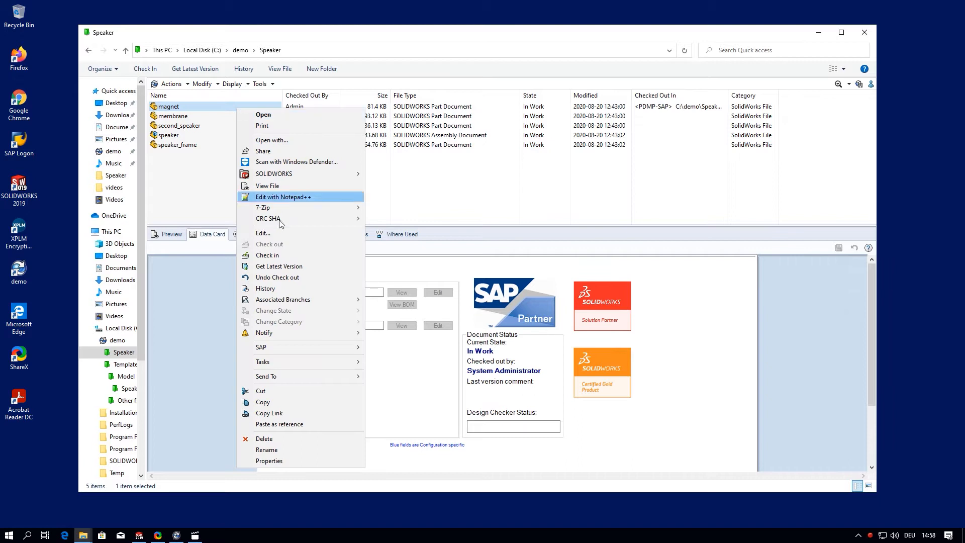
mouse_move(276, 349)
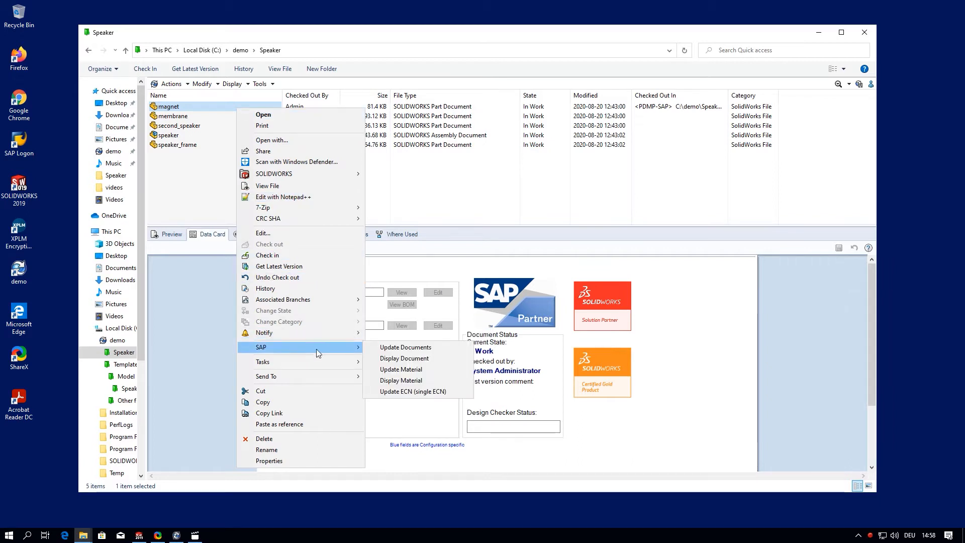
left_click(401, 370)
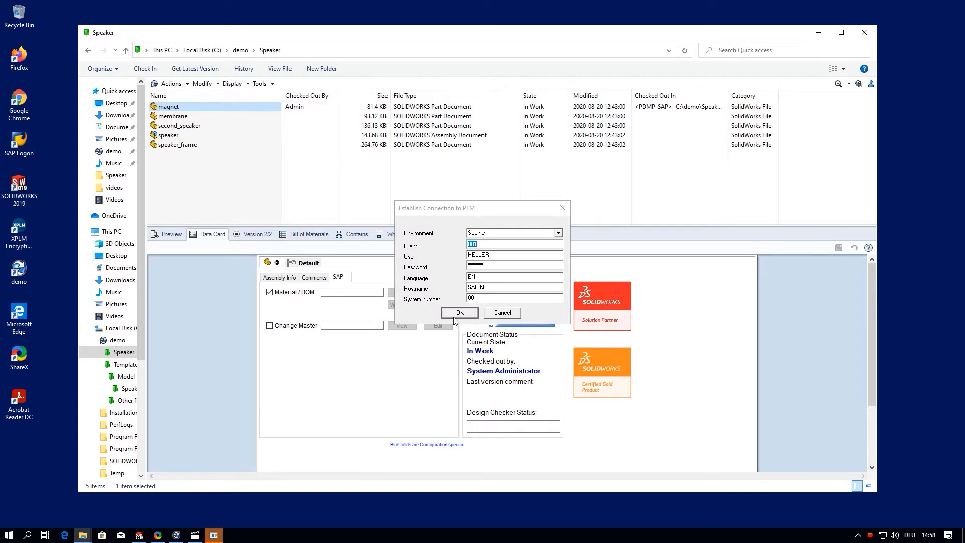
left_click(457, 313)
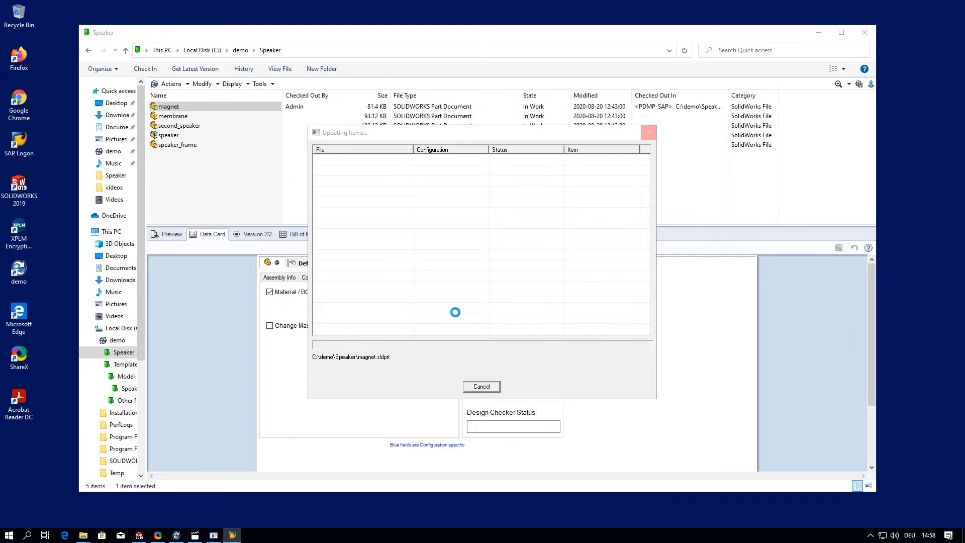
Step: Display the SAP material linked to the magnet part from the SAP fields of its data card
left_click(173, 110)
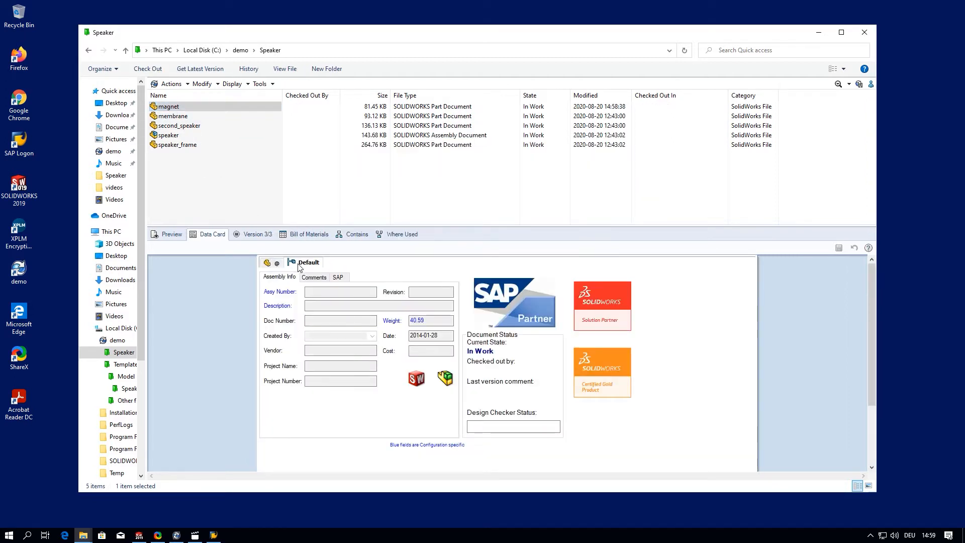
left_click(339, 278)
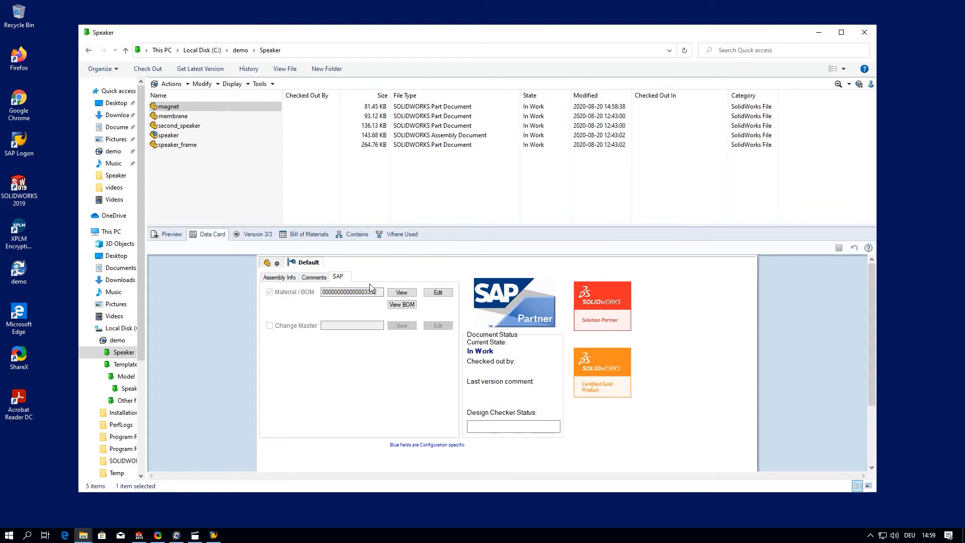
left_click(393, 292)
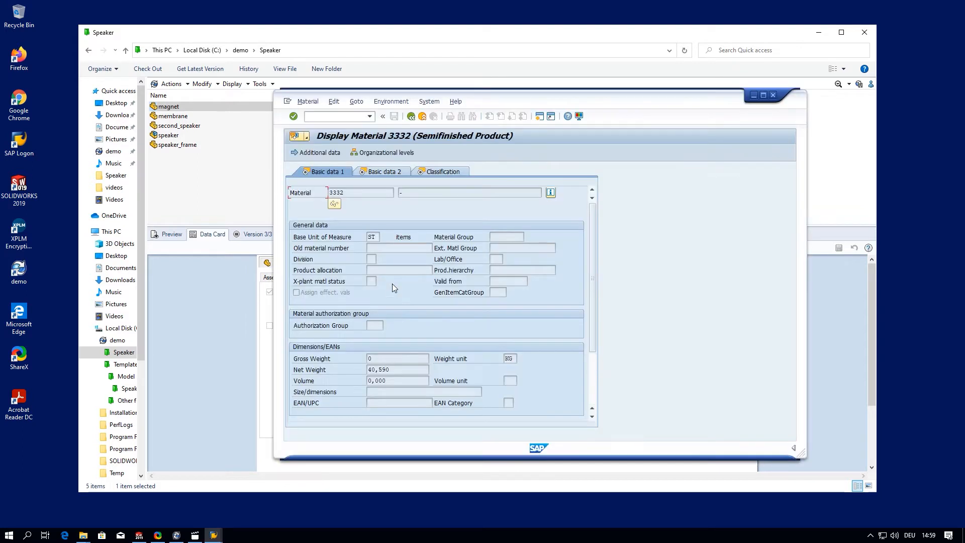
left_click_drag(505, 97, 265, 77)
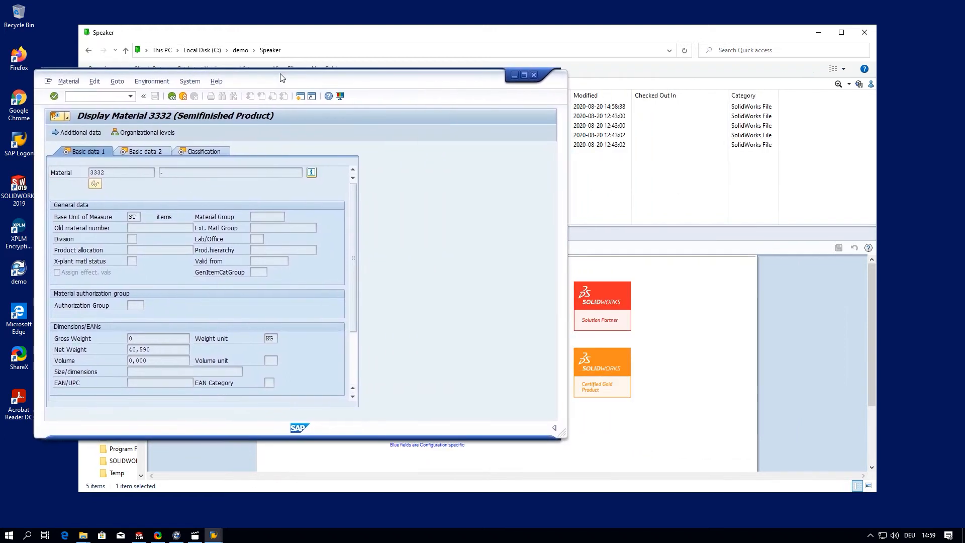
left_click(115, 172)
Step: Examine the CAX_CRE_SYSTEM value in the material's Material Class classification, then leave the classification view
left_click(199, 152)
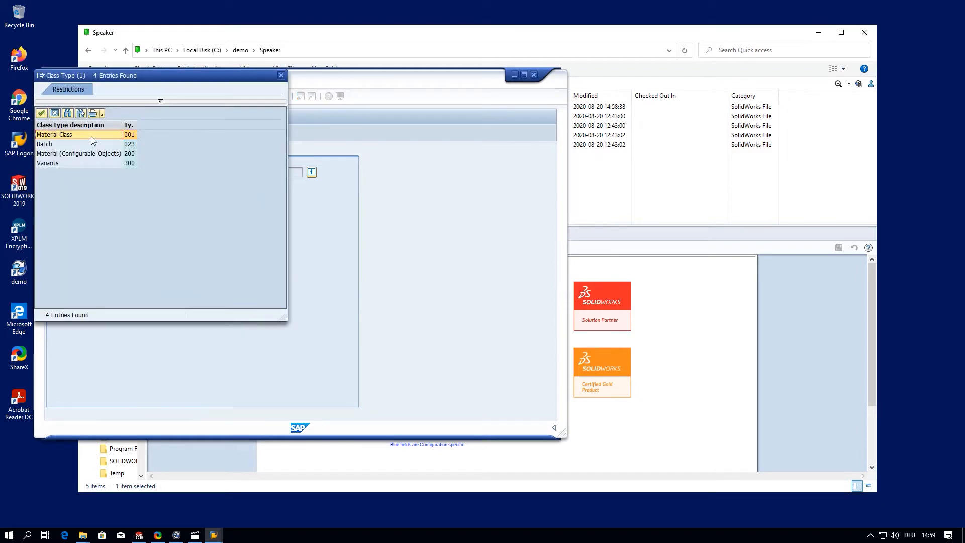
double_click(91, 135)
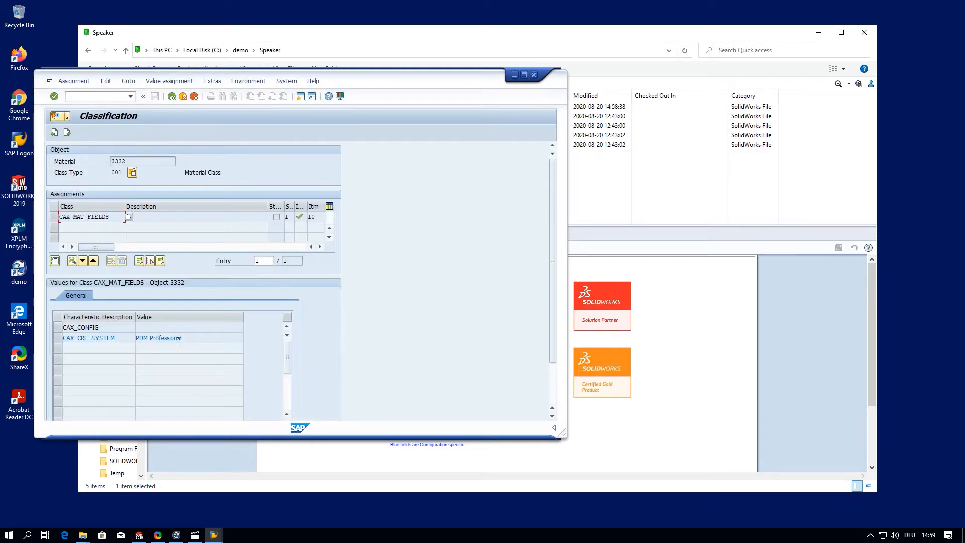
left_click_drag(189, 338, 130, 338)
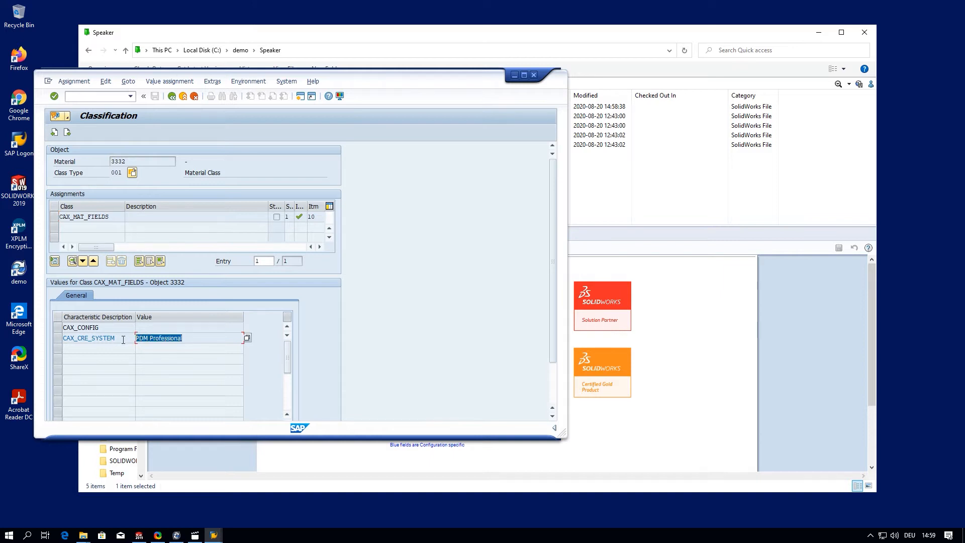
left_click(172, 97)
Step: Edit the magnet's linked SAP material from its data card, setting Division to 01 and gross weight to 41,2, and save it
left_click(254, 69)
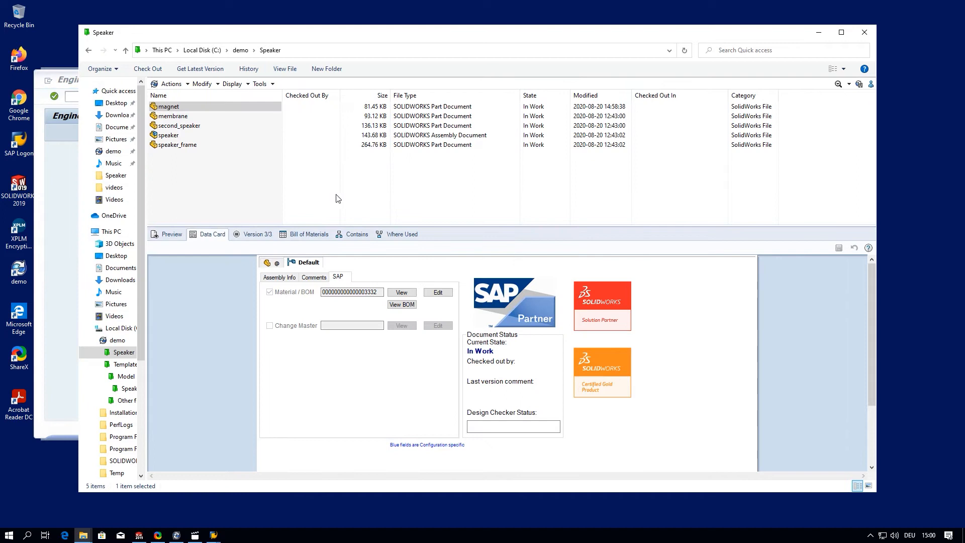
left_click(438, 292)
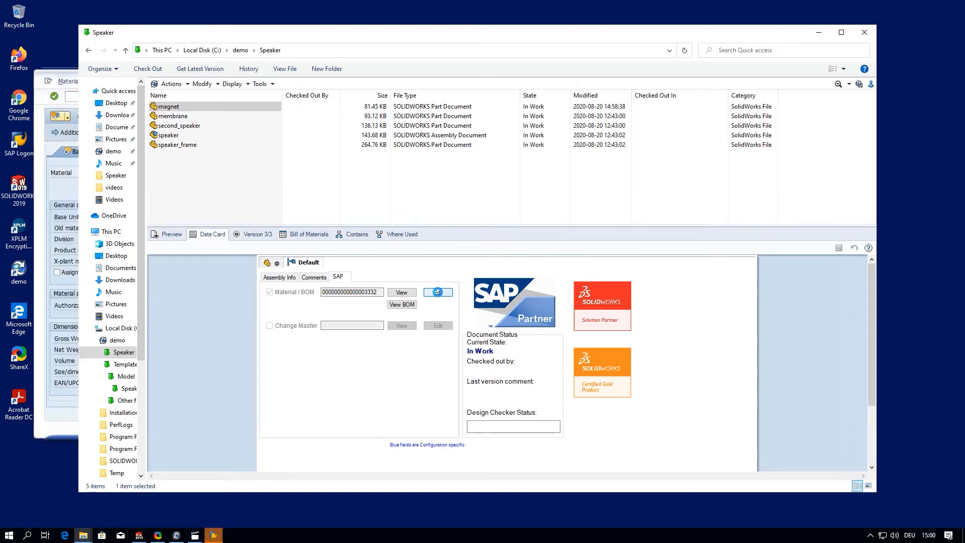
left_click(47, 188)
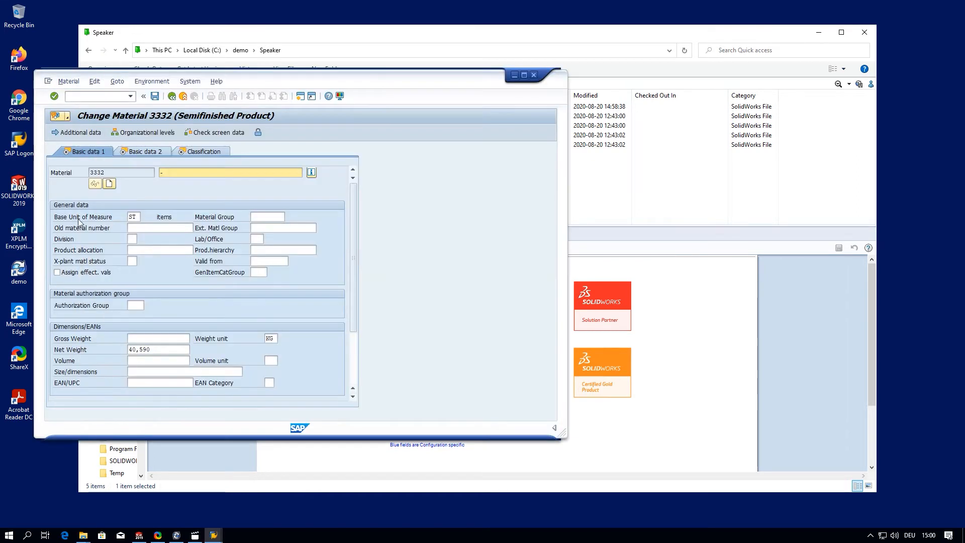
left_click(132, 239)
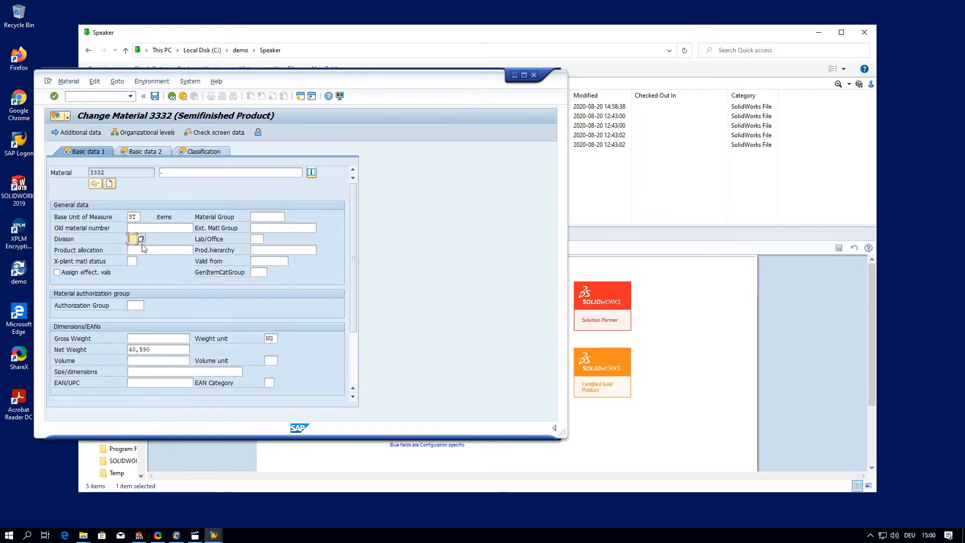
key("Tab")
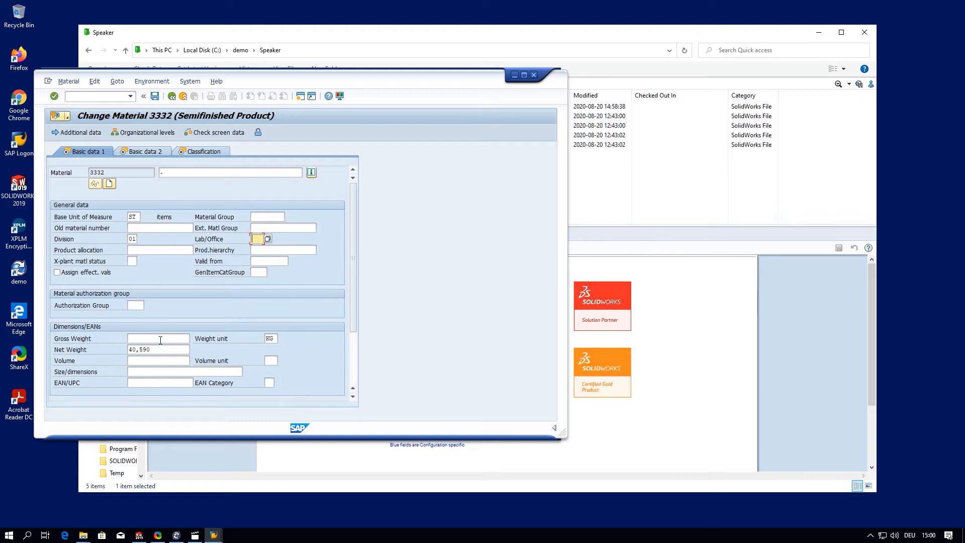
left_click(160, 339)
type("41,2")
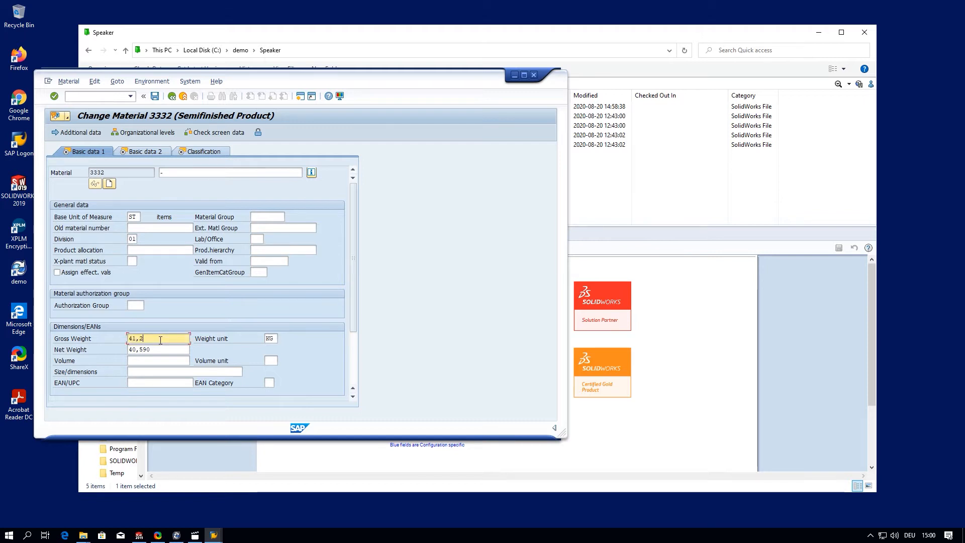
left_click(155, 96)
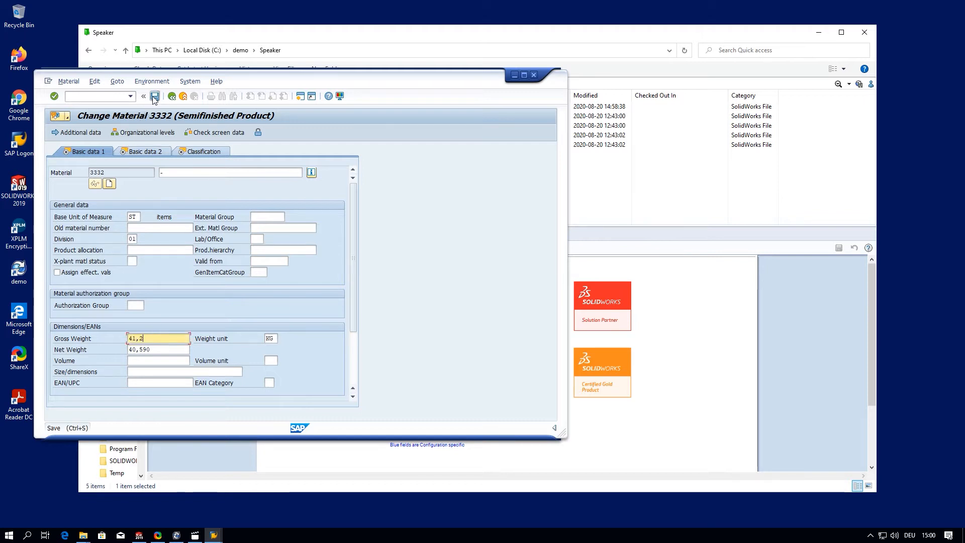
left_click(172, 96)
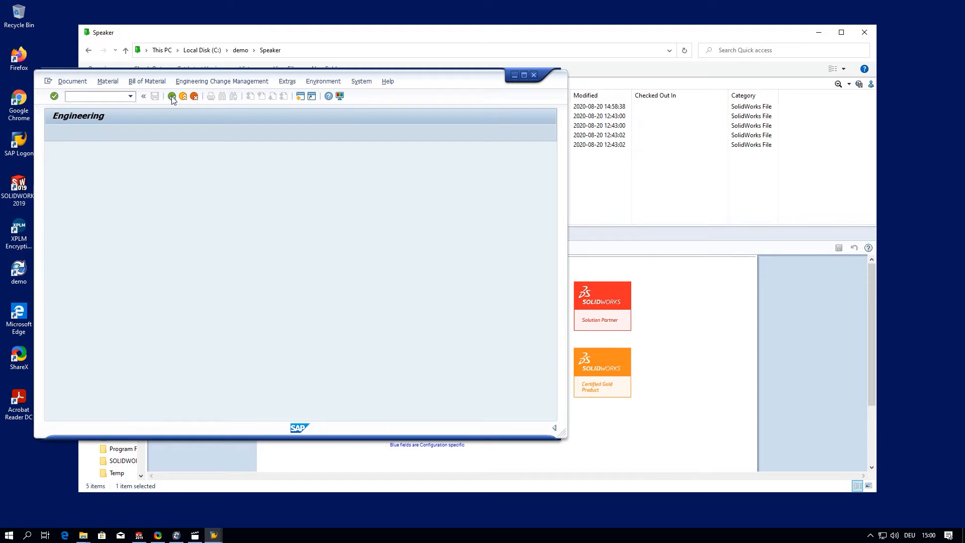
Step: Return to the Speaker folder, view the magnet's SAP material, and bring up the SAP fields on its data card again
left_click(202, 42)
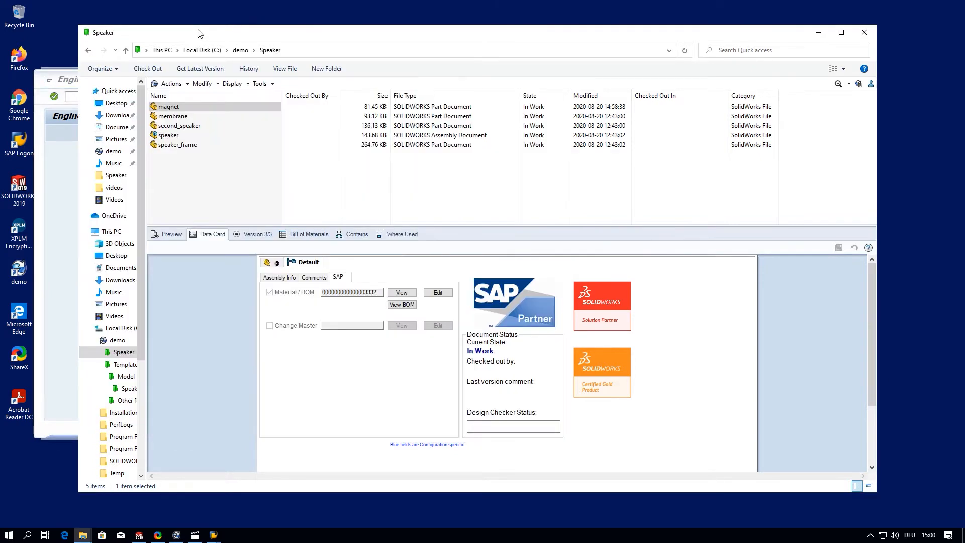
left_click(401, 292)
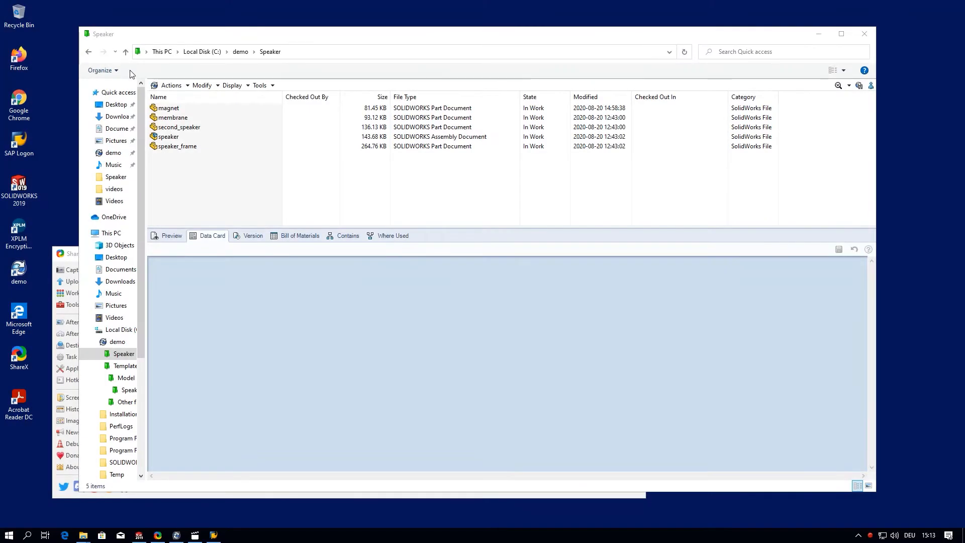
left_click(168, 108)
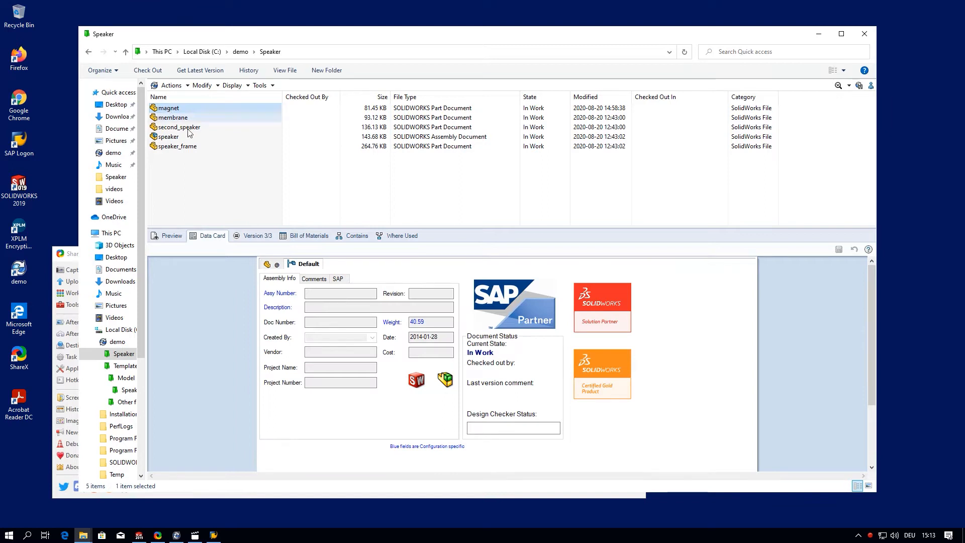
left_click(337, 280)
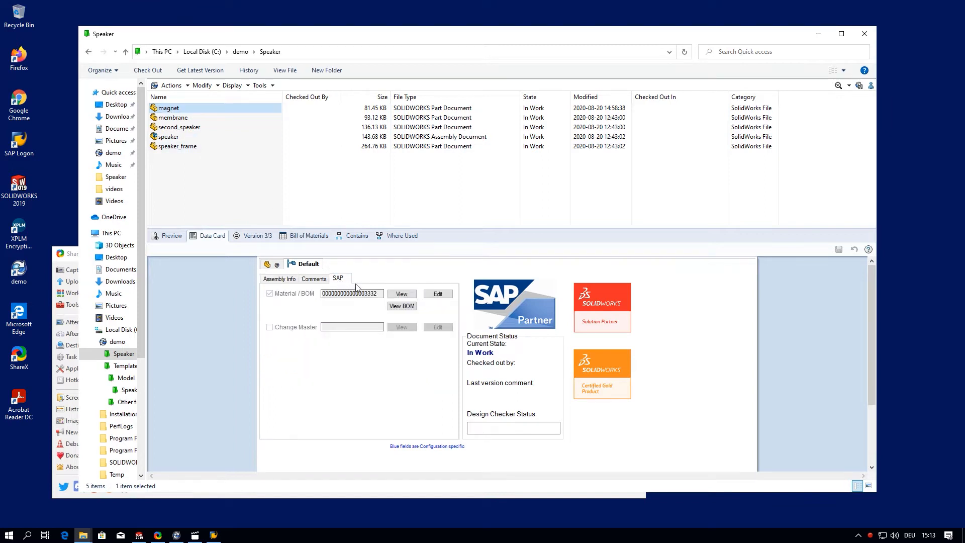
Step: Display the magnet's linked SAP material from its data card, leave the SAP display and return to the Speaker folder
left_click(391, 293)
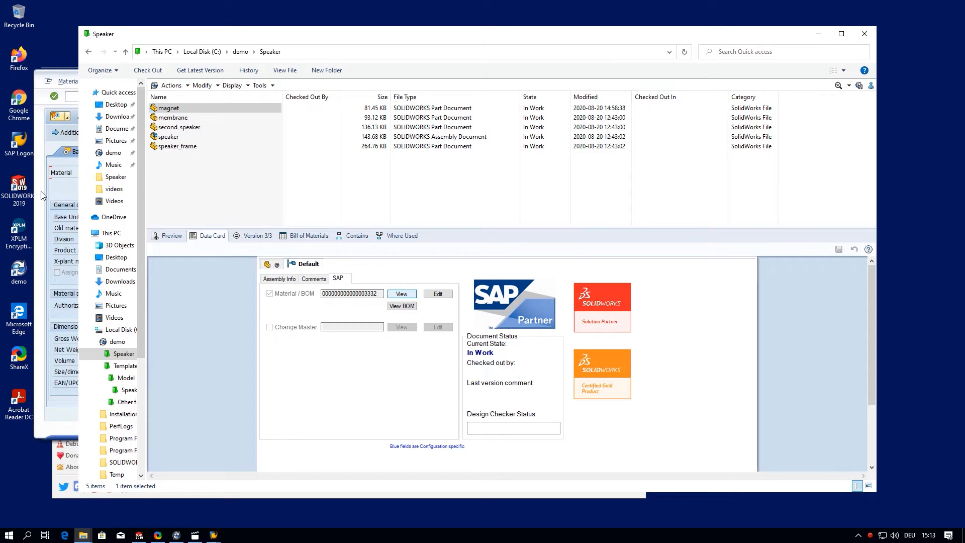
left_click(43, 195)
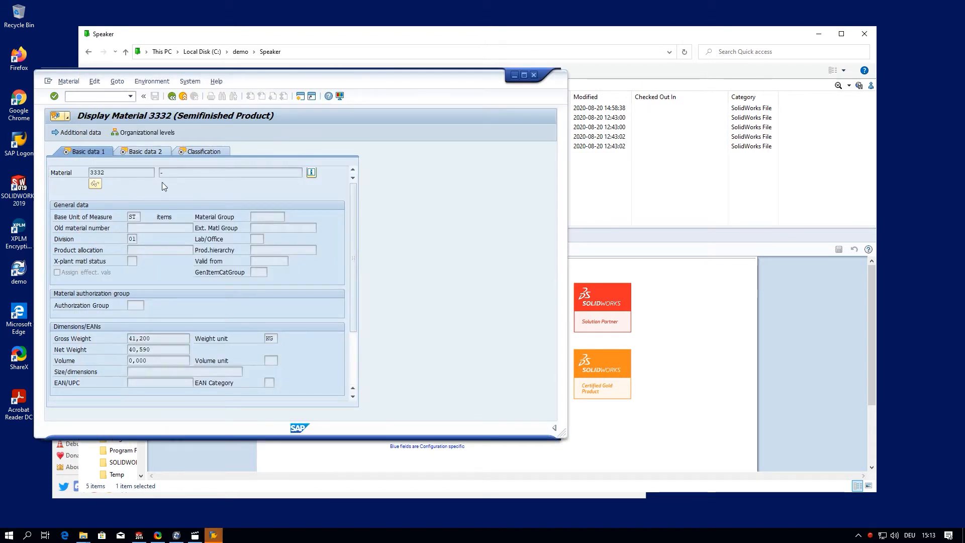
left_click(172, 96)
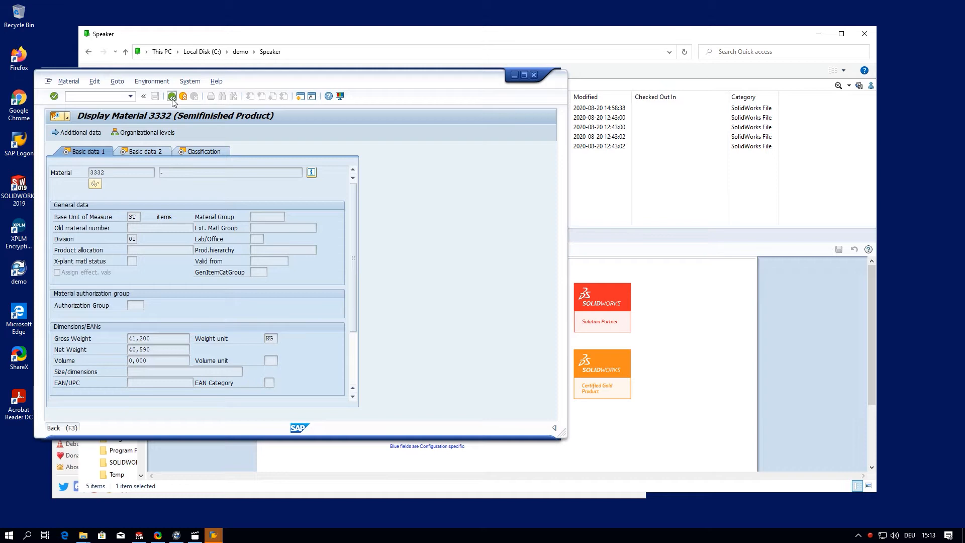
left_click(215, 36)
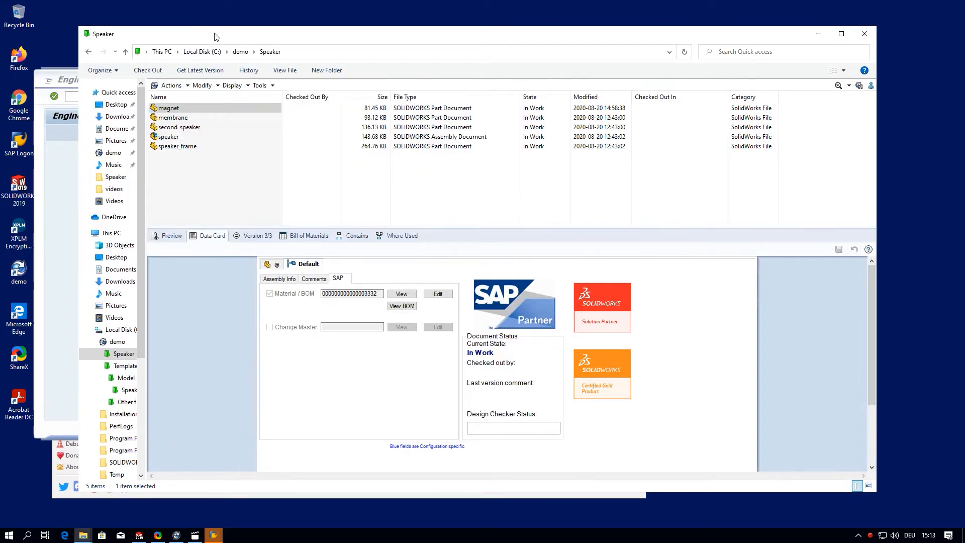
Step: Check out the magnet part and set the description on its data card to Magnet
left_click(184, 110)
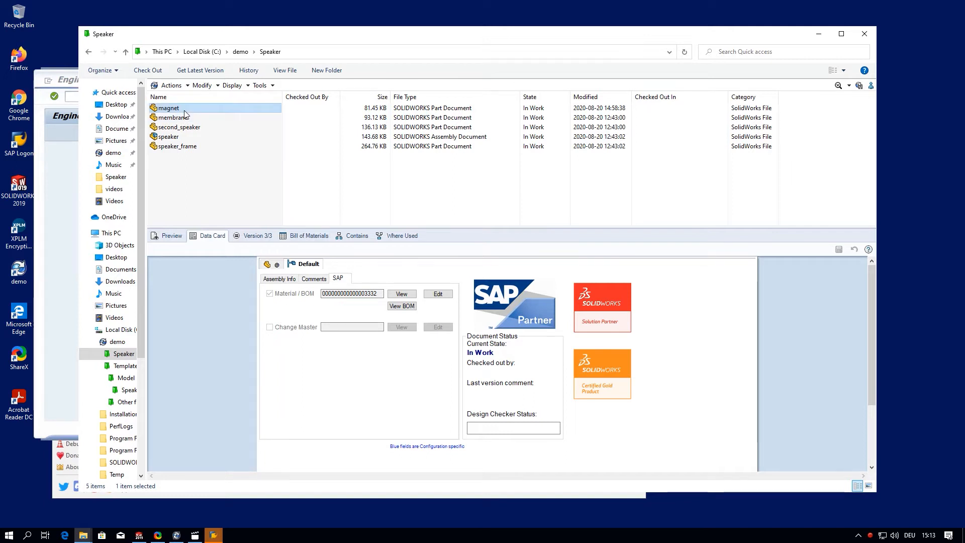
right_click(184, 113)
left_click(229, 247)
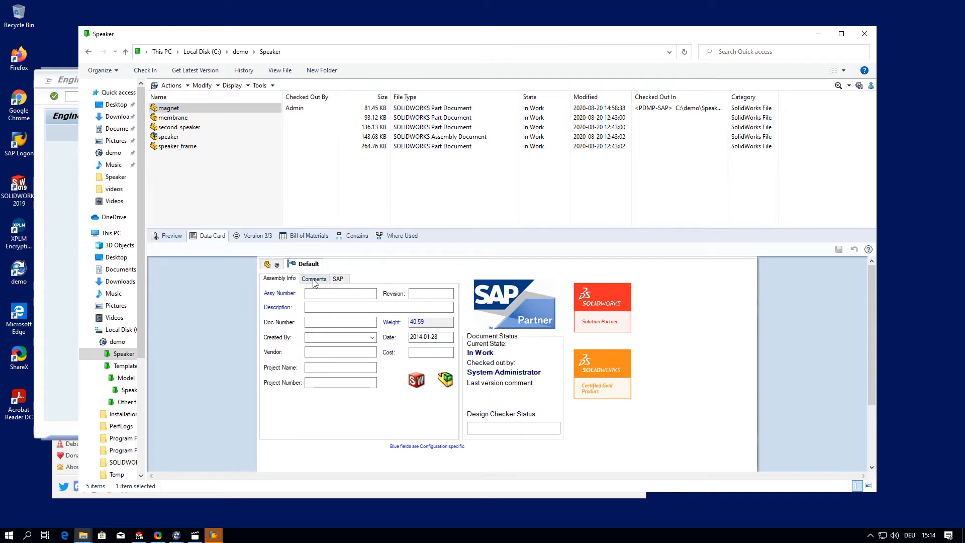
type("Magnet")
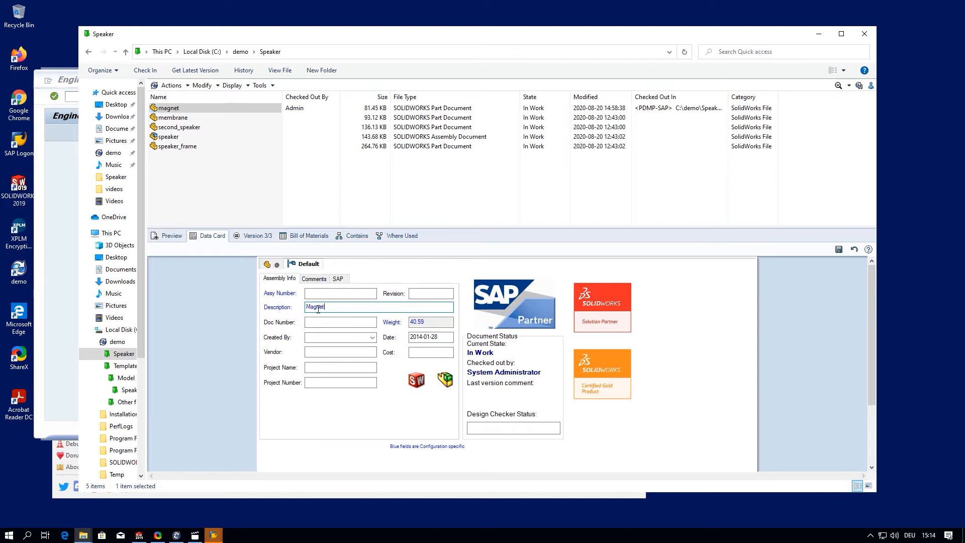
Step: Save the magnet's changed data card and check the part back in to the vault
left_click(217, 108)
right_click(217, 107)
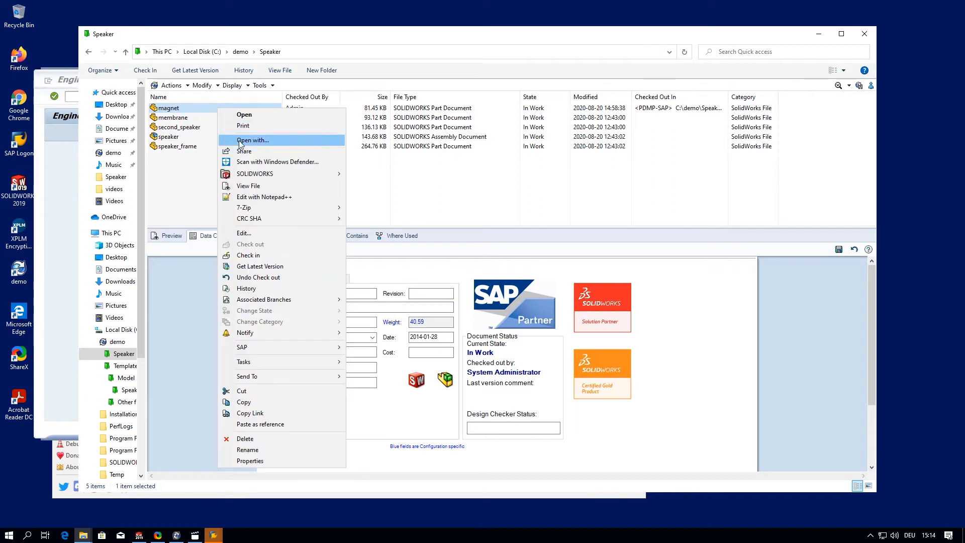
left_click(252, 255)
left_click(515, 306)
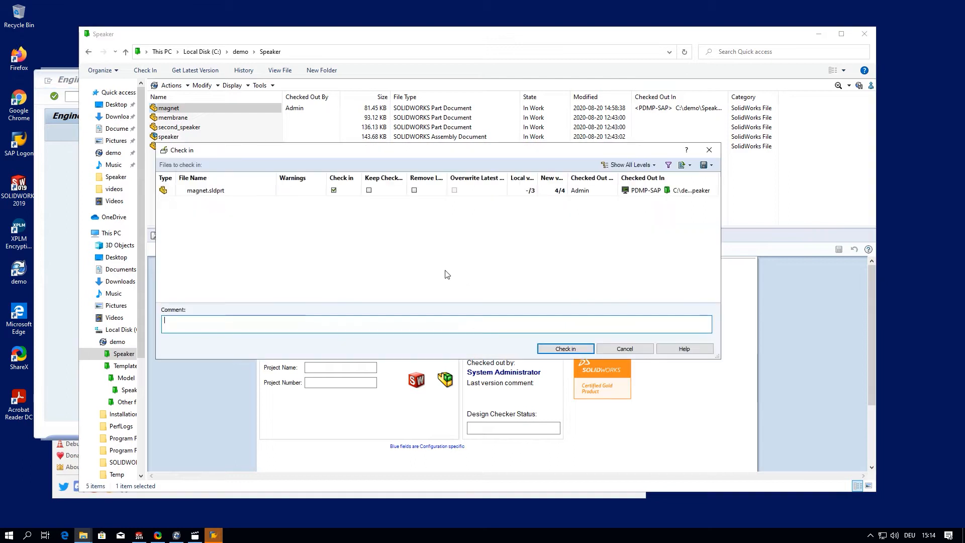
left_click(566, 348)
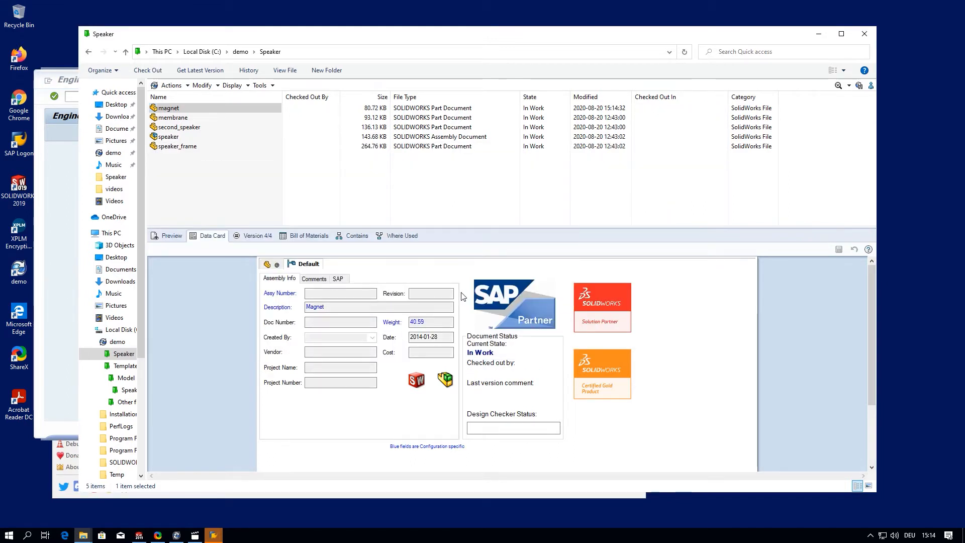
Step: Release the magnet part through the 'Release without Approval' state transition
right_click(215, 108)
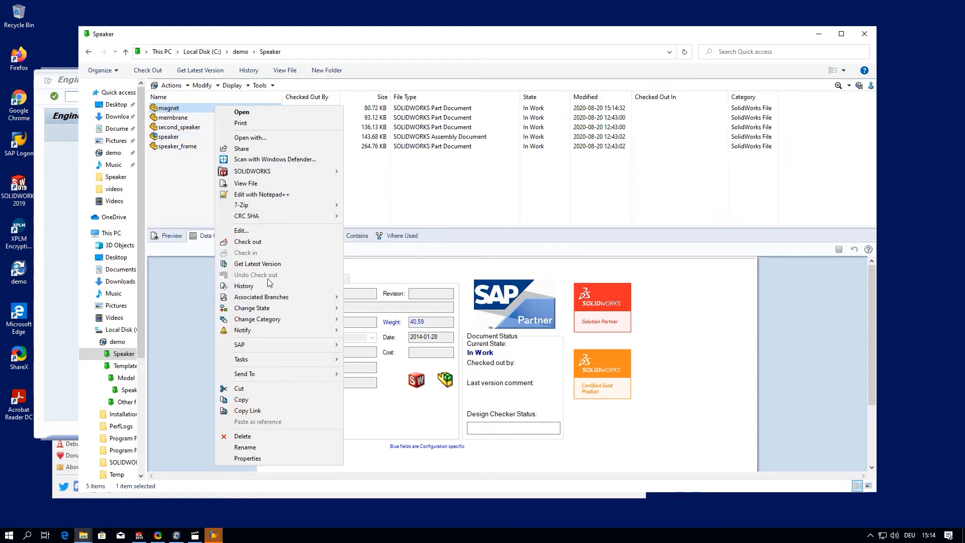
mouse_move(289, 321)
left_click(361, 308)
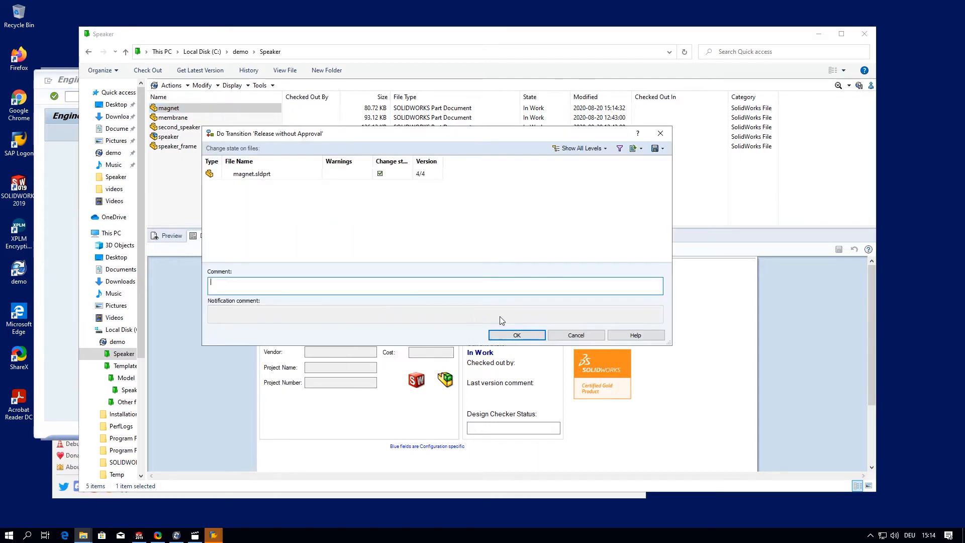
left_click(516, 336)
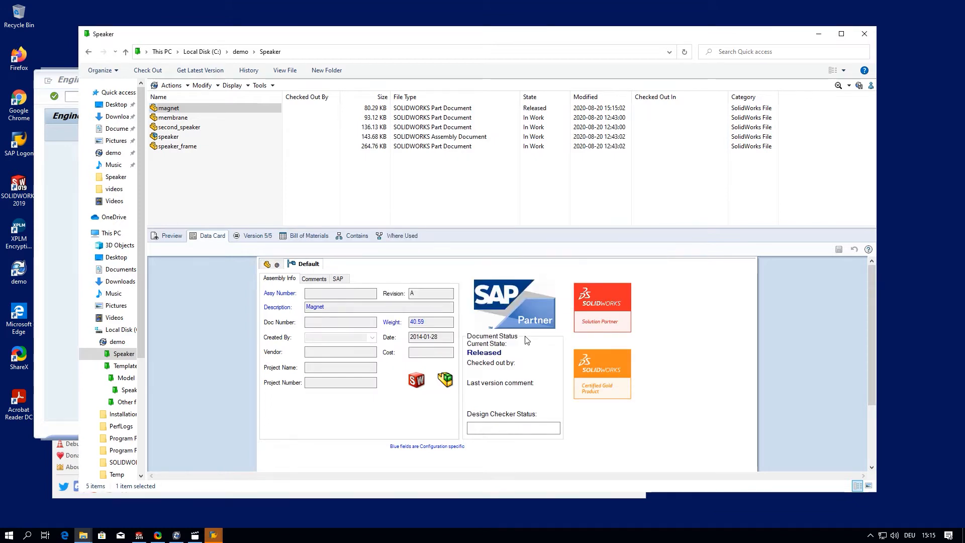
Step: Display the released magnet's linked SAP material from the SAP fields of its data card
left_click(338, 279)
left_click(396, 294)
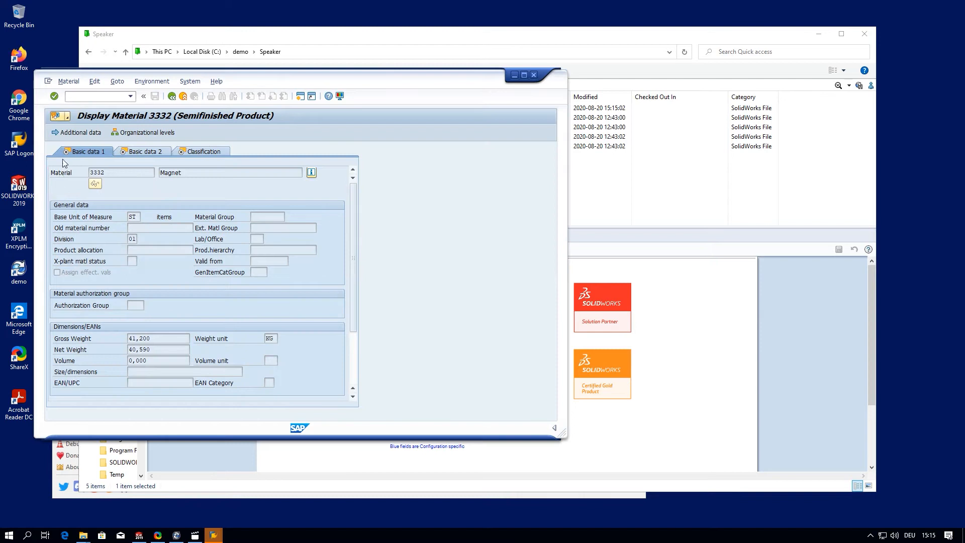
left_click(80, 132)
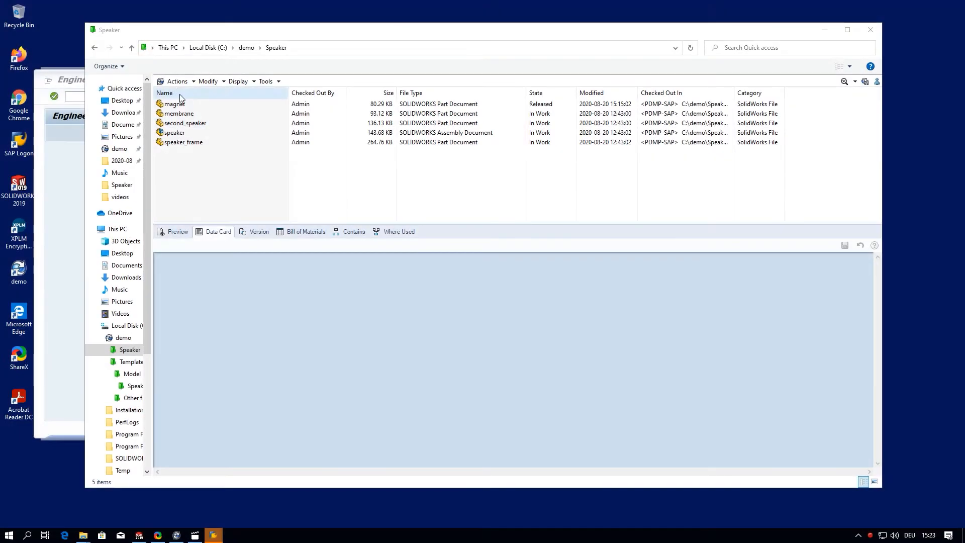
Step: Check in the speaker assembly together with its magnet, membrane, second_speaker and speaker_frame parts
left_click(182, 134)
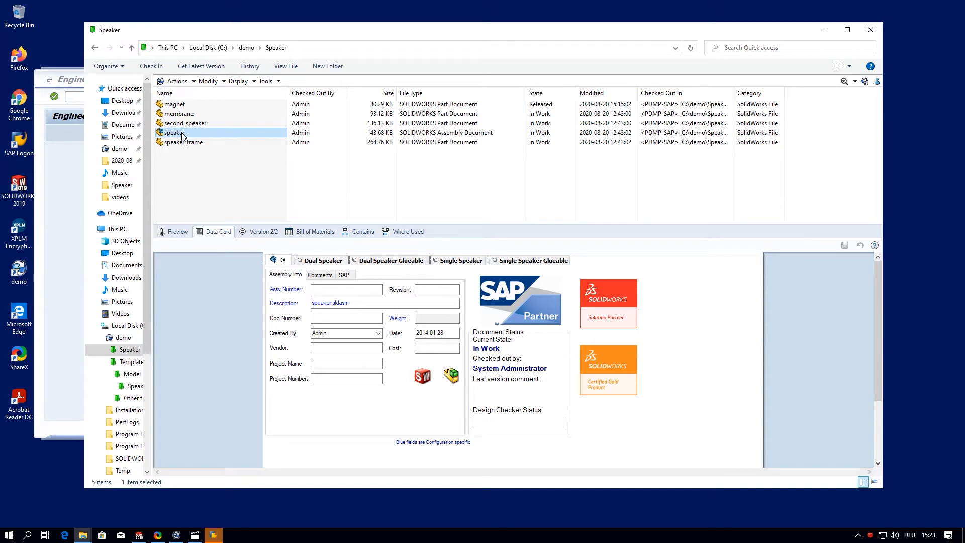
right_click(182, 134)
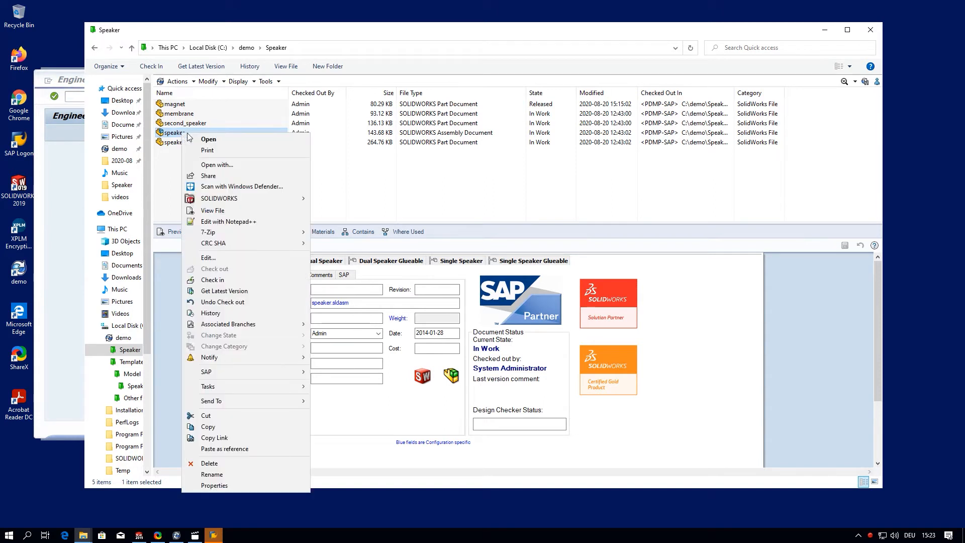
left_click(220, 281)
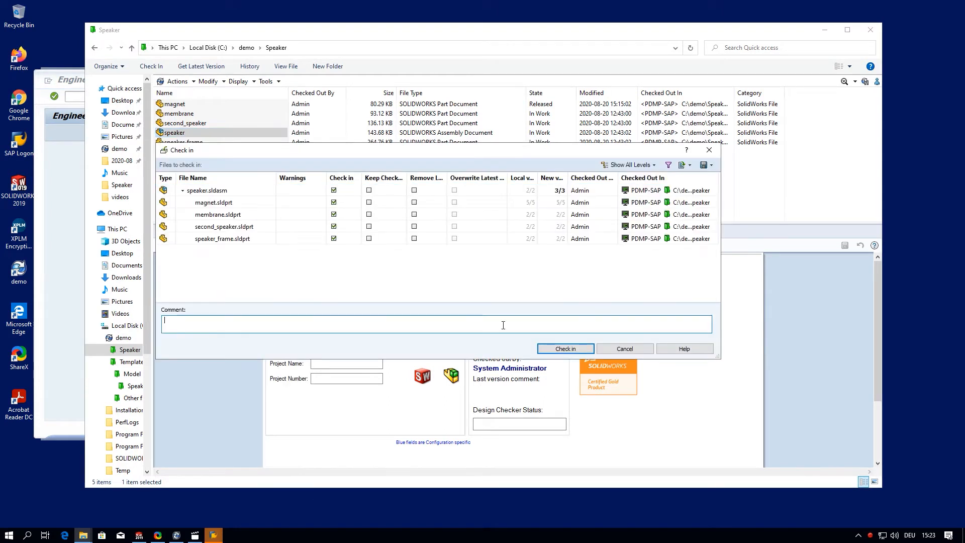
left_click(555, 350)
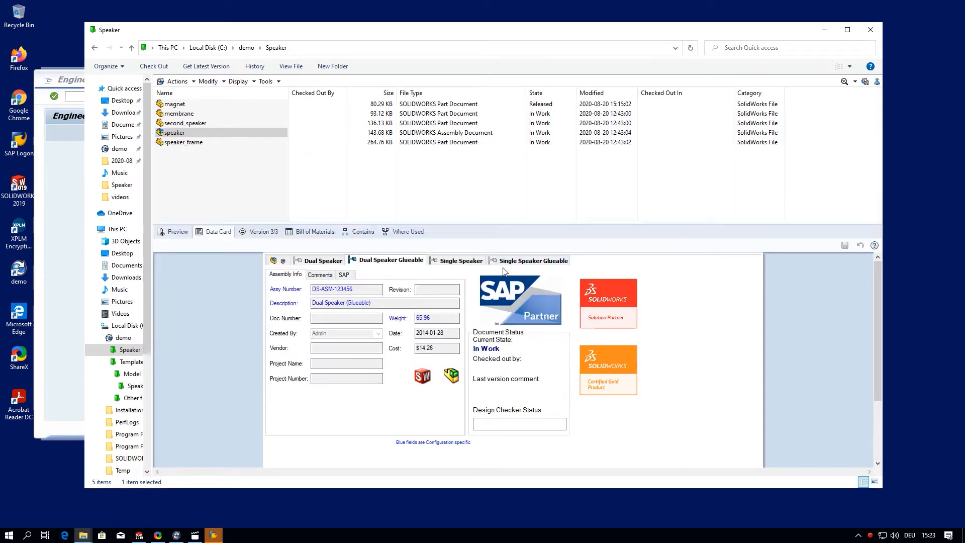
Step: Change the state of the speaker assembly and its parts to Released
right_click(267, 132)
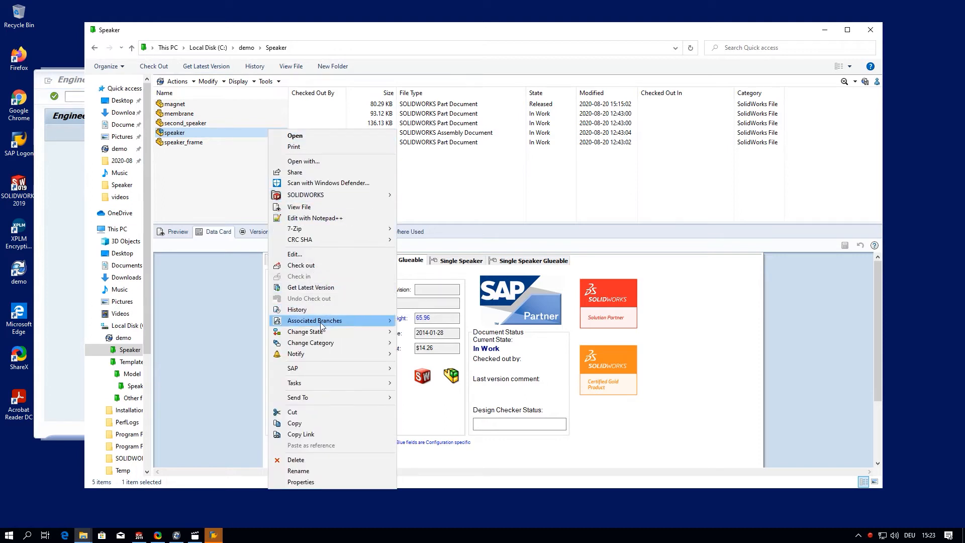
mouse_move(328, 333)
left_click(441, 332)
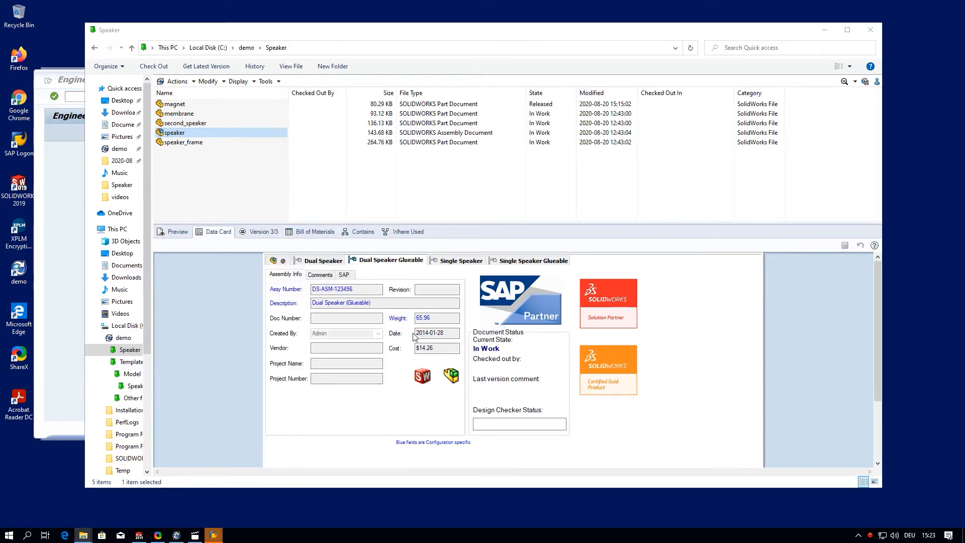
left_click(517, 335)
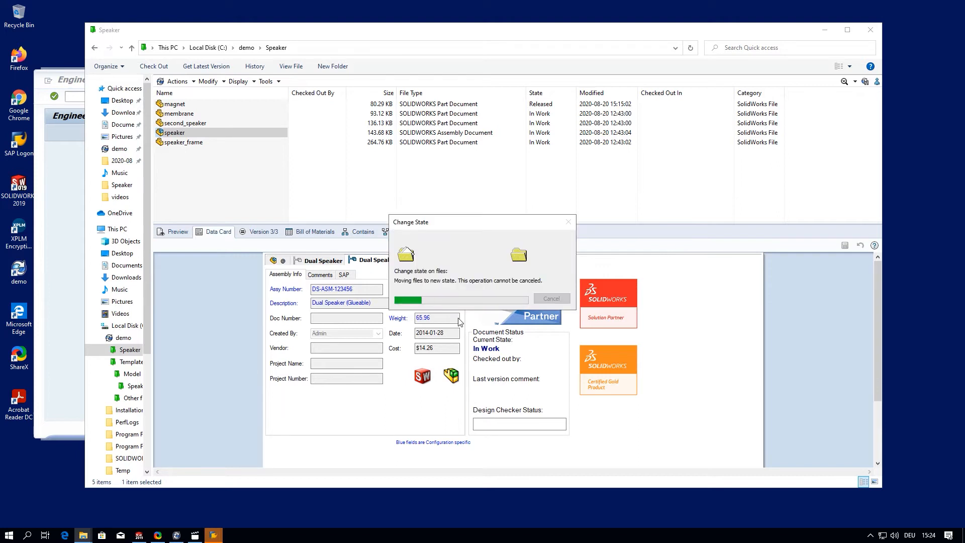
Step: Examine the SAP material numbers assigned to the Dual Speaker, Dual Speaker Glueable, Single Speaker and Single Speaker Glueable configurations
left_click(346, 276)
left_click(323, 260)
left_click(355, 261)
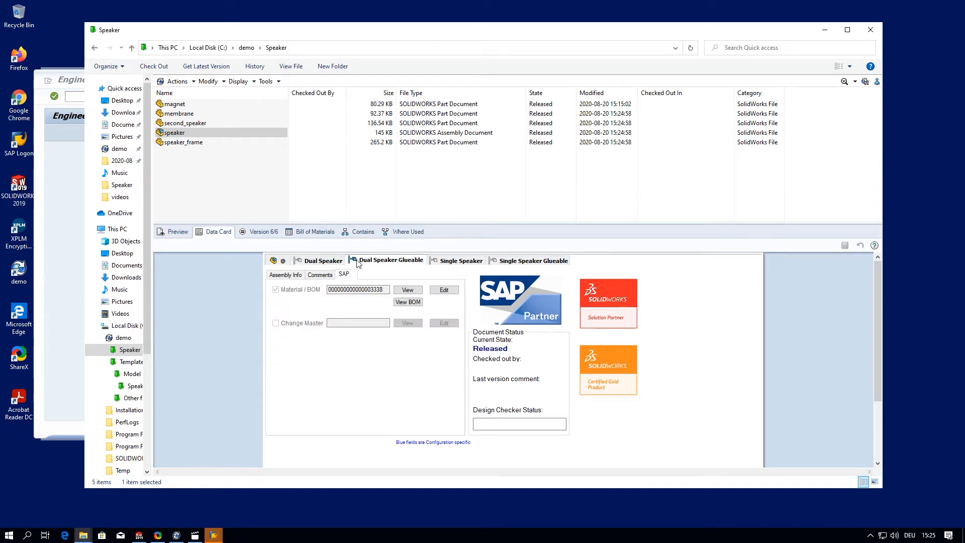
left_click(446, 261)
left_click(504, 261)
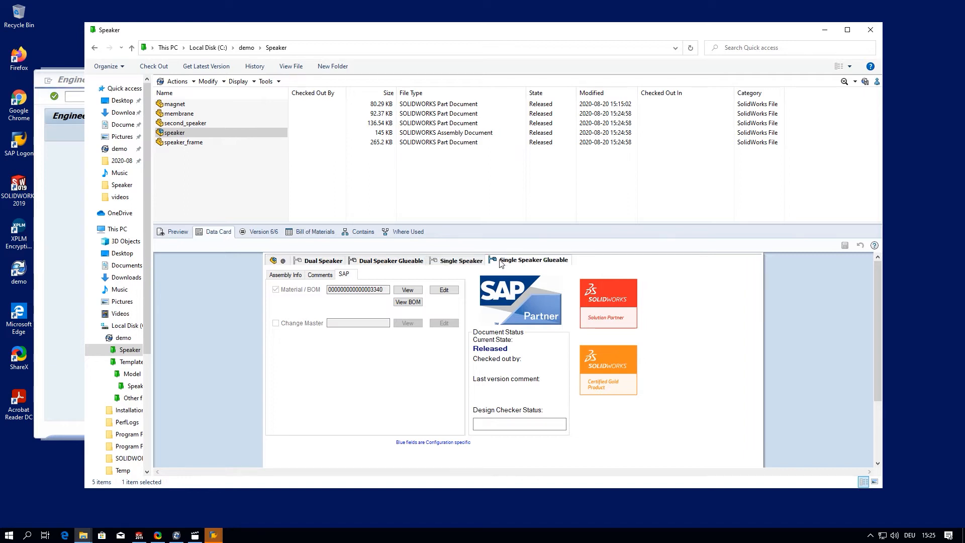
Step: Display the speaker assembly's SAP bill of materials from the Dual Speaker Glueable data card, choosing the material to view
left_click(402, 262)
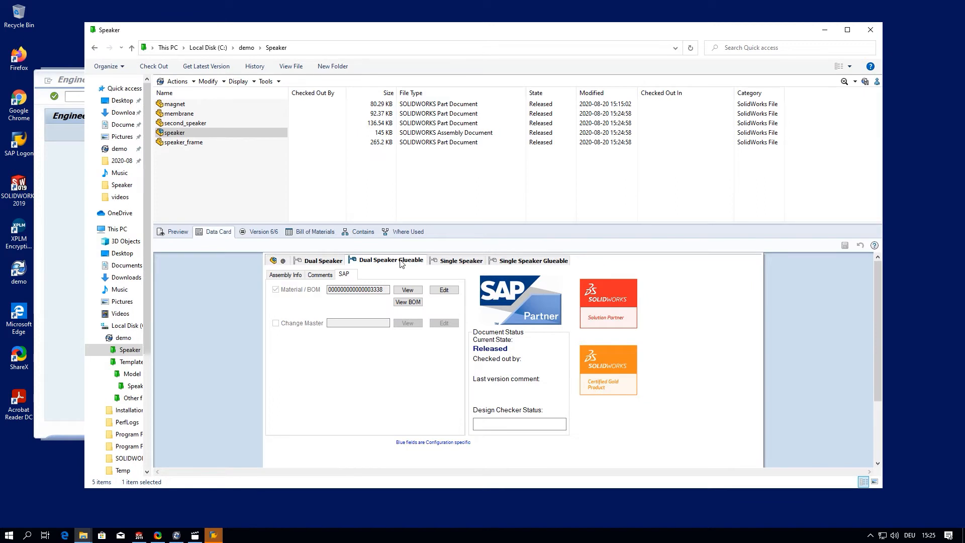
left_click(404, 302)
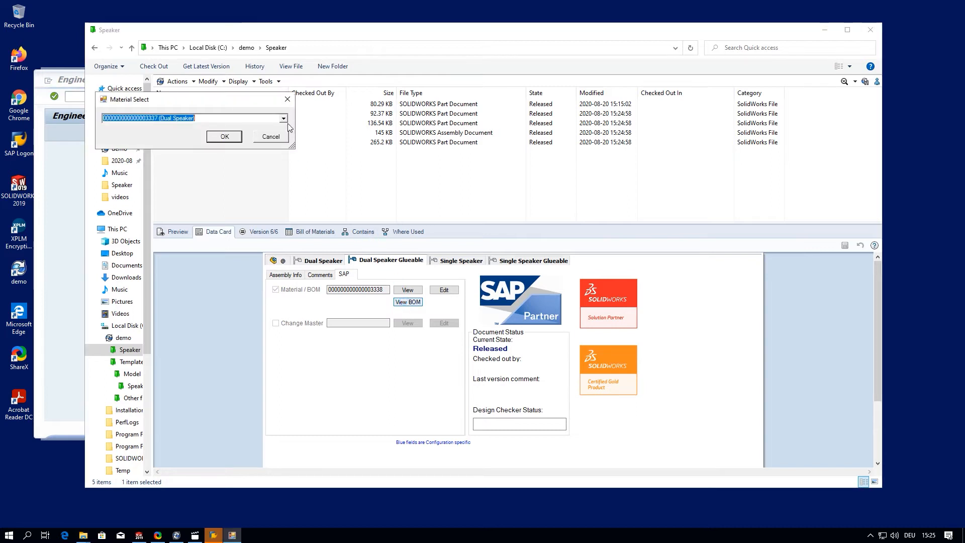
left_click(284, 119)
left_click(211, 134)
left_click(222, 136)
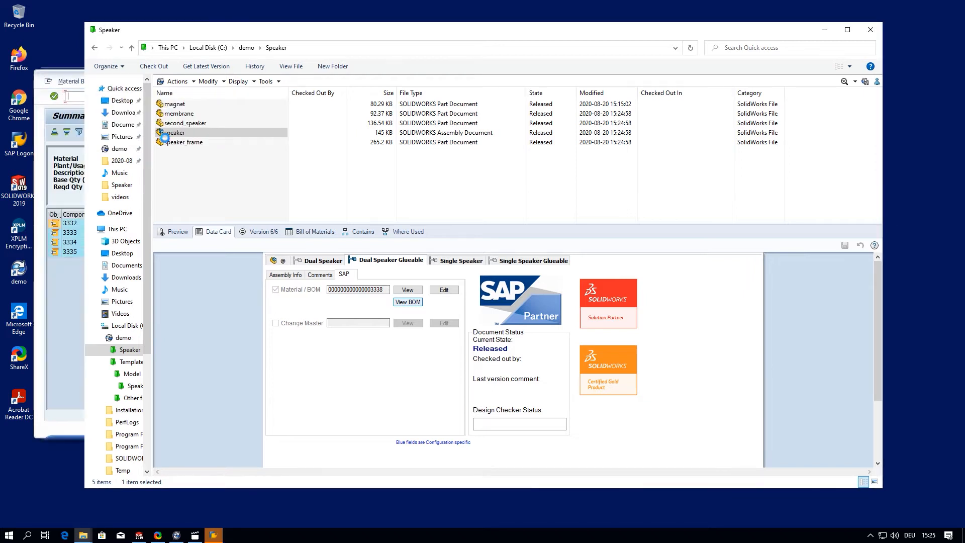
left_click(41, 144)
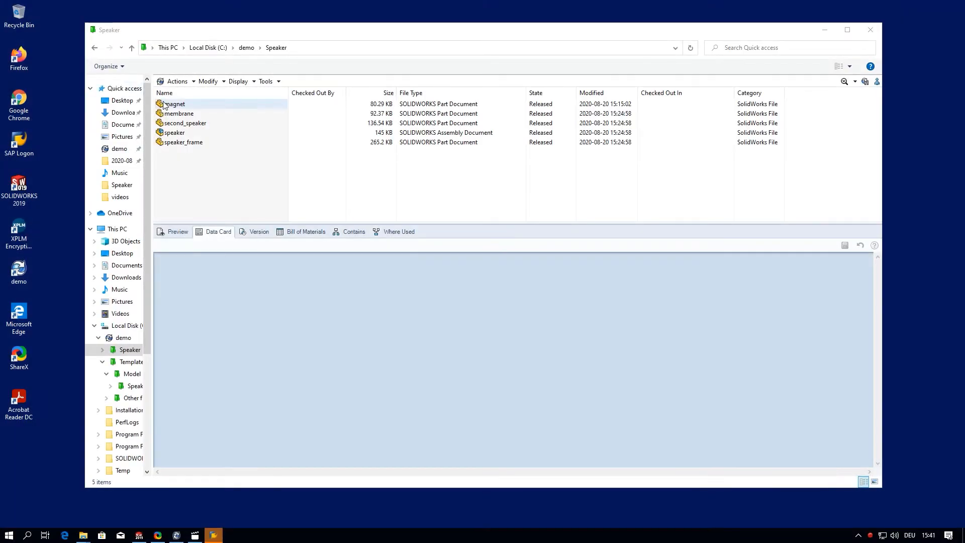
Step: Open the magnet part from the vault in SOLIDWORKS and check it out
left_click(163, 104)
right_click(163, 104)
left_click(177, 106)
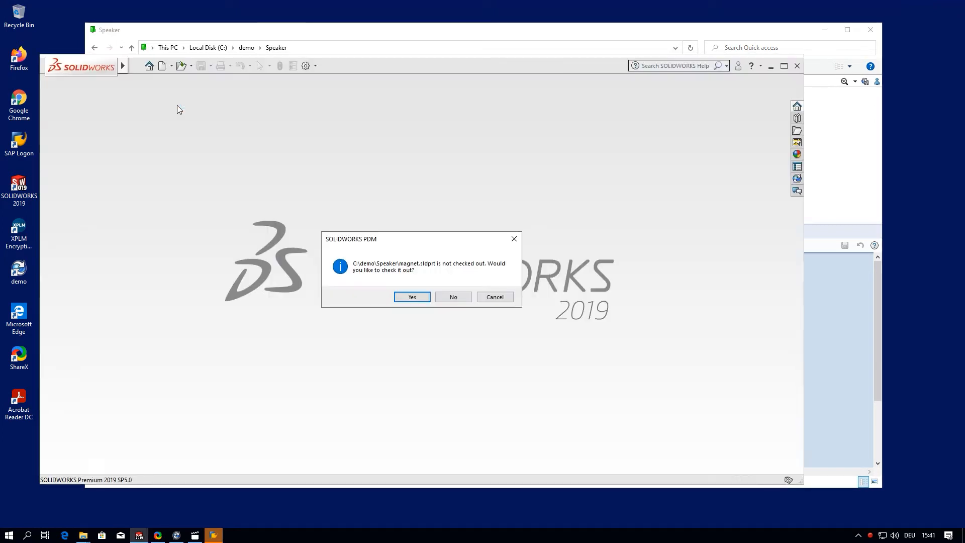
left_click(405, 296)
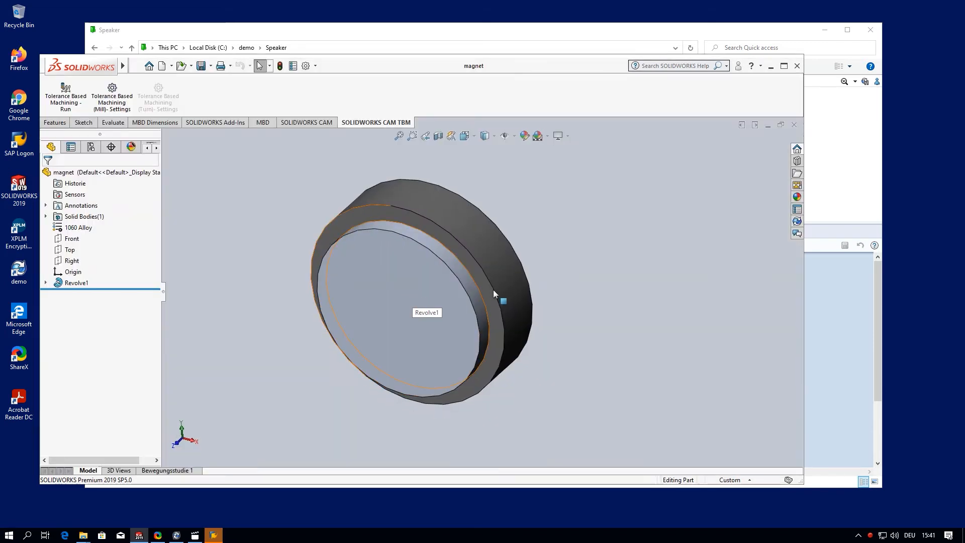
Step: Show the magnet's PDM data card within SOLIDWORKS, view its linked SAP material, and return to the part
left_click(796, 232)
left_click(750, 142)
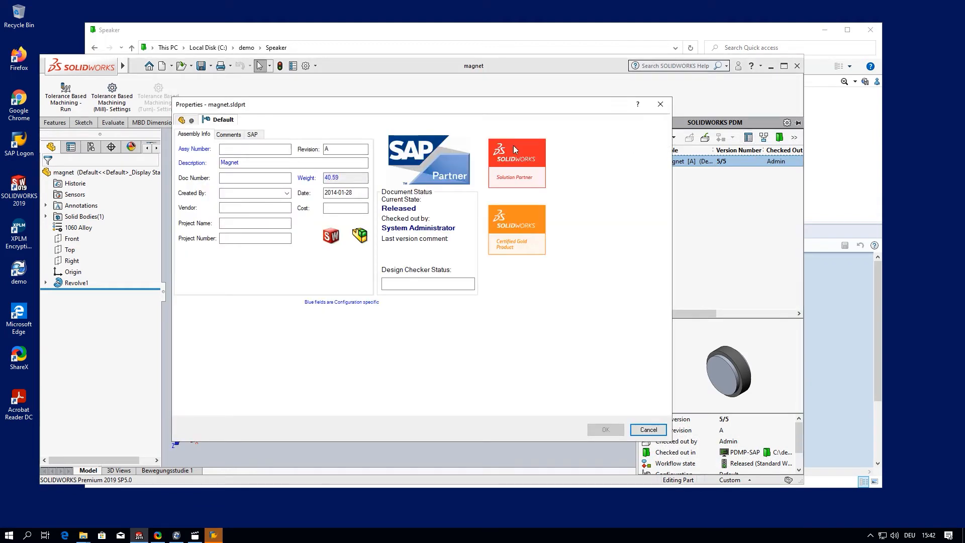
left_click(254, 135)
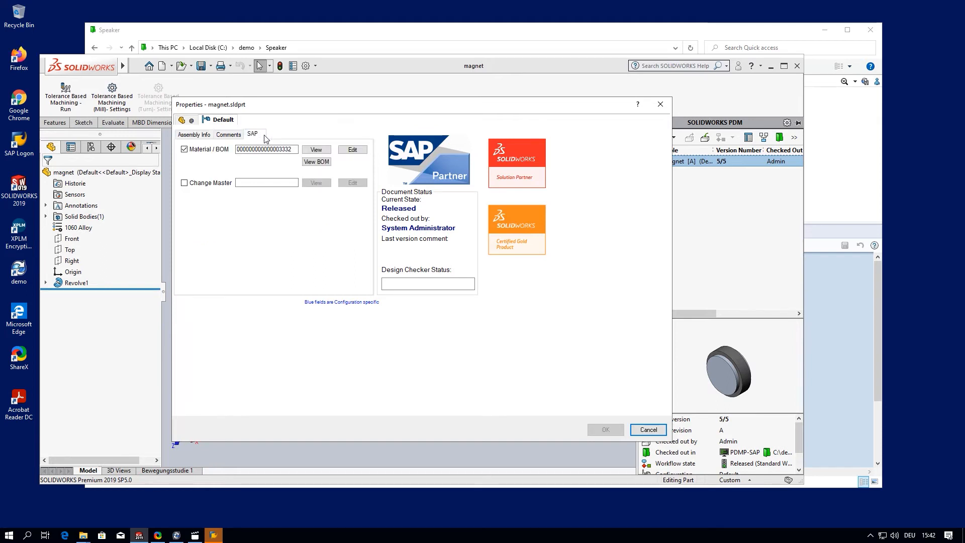
left_click(315, 149)
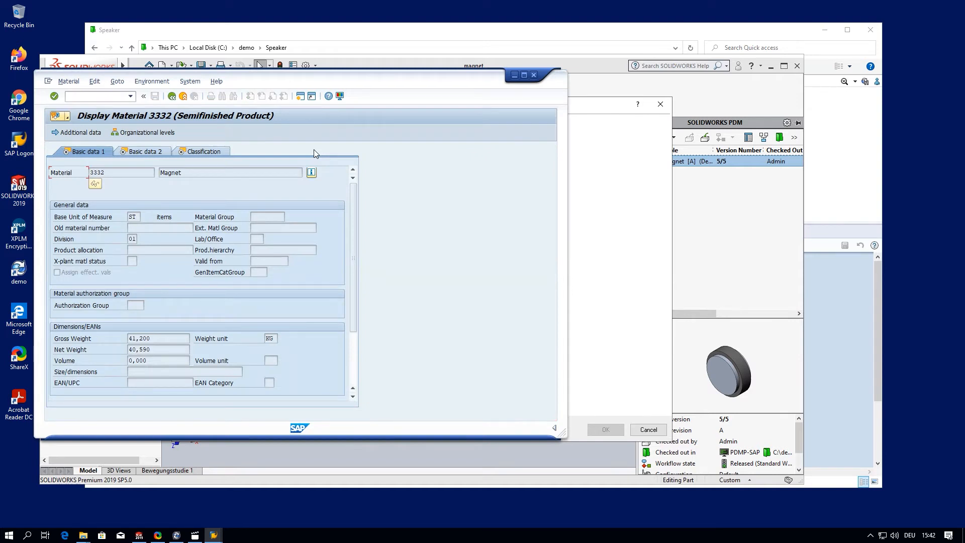
left_click(171, 96)
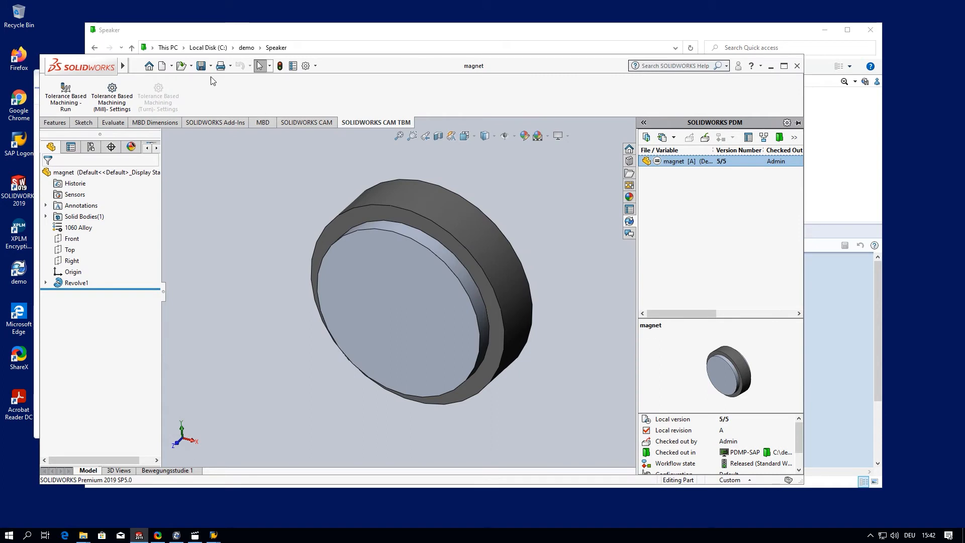
Step: Create a drawing from the magnet part on an A4 (ISO) sheet with the sheet format displayed
left_click(172, 65)
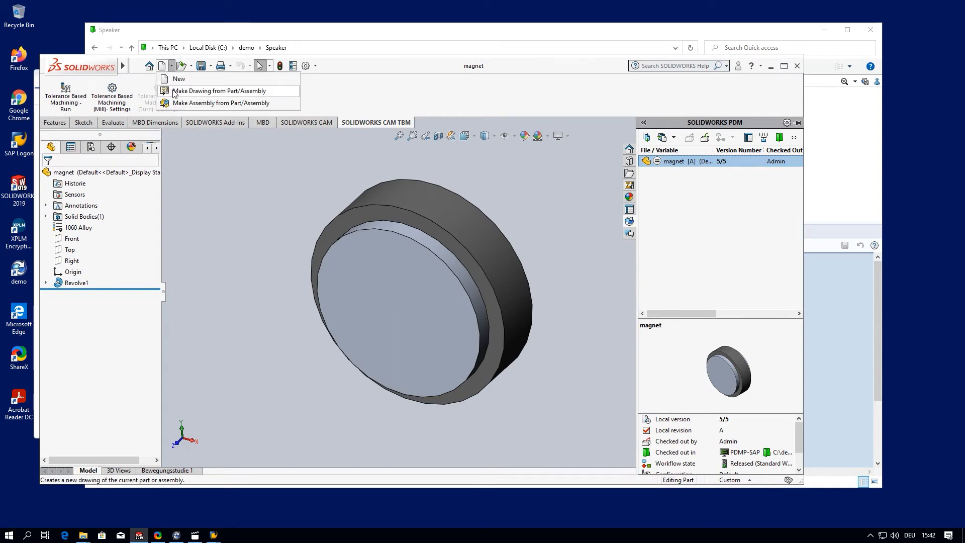
left_click(175, 90)
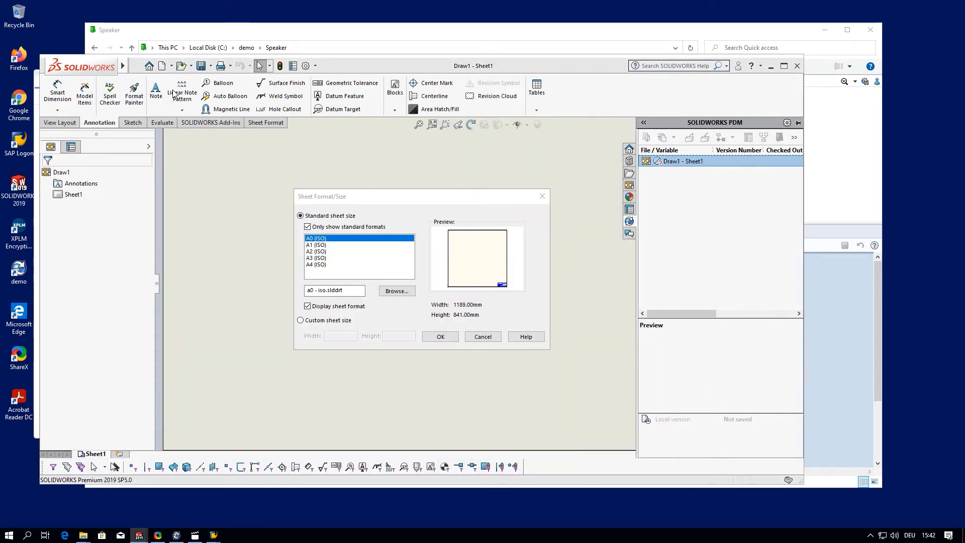
left_click(320, 265)
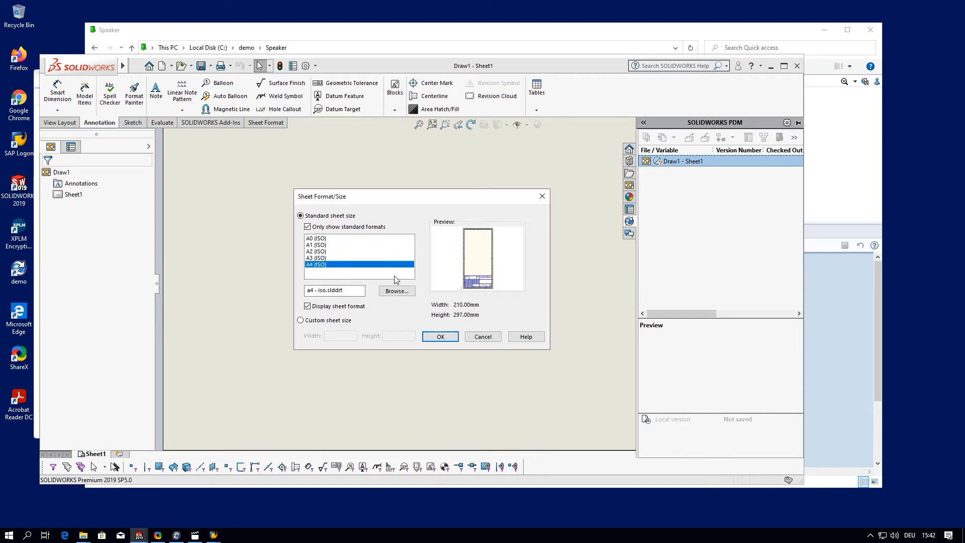
left_click(434, 336)
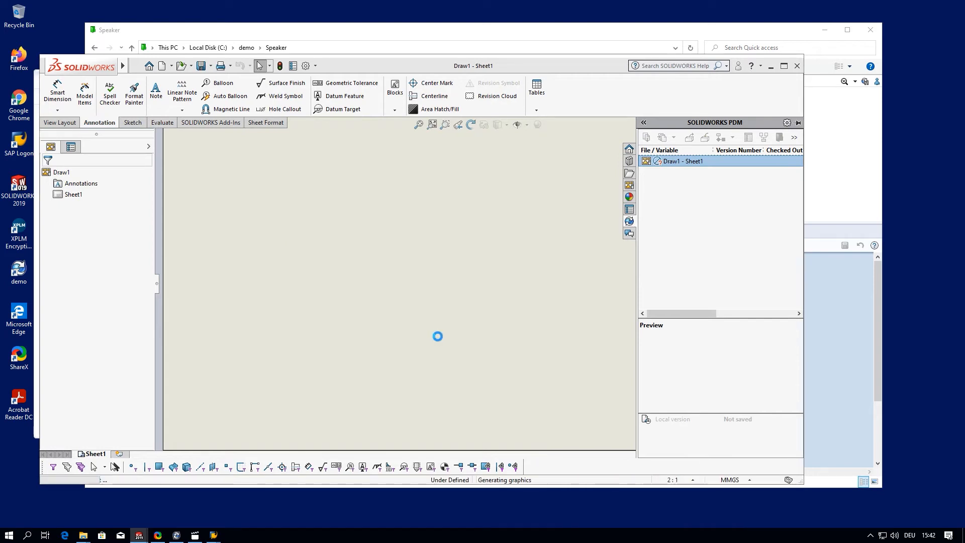
Step: Place the magnet's circular view in the upper half of the sheet and a projected side view below it
left_click_drag(655, 260, 475, 190)
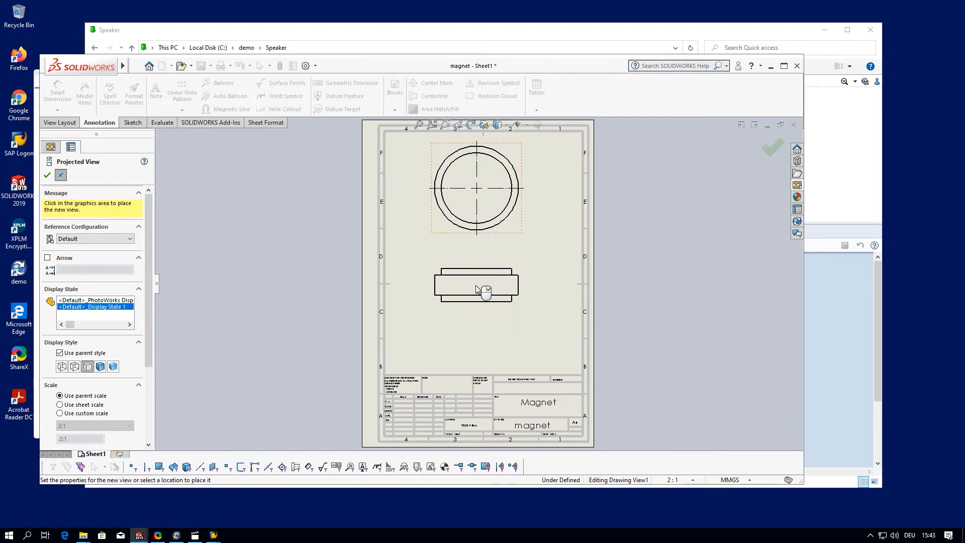
scroll(475, 286, "down", 5)
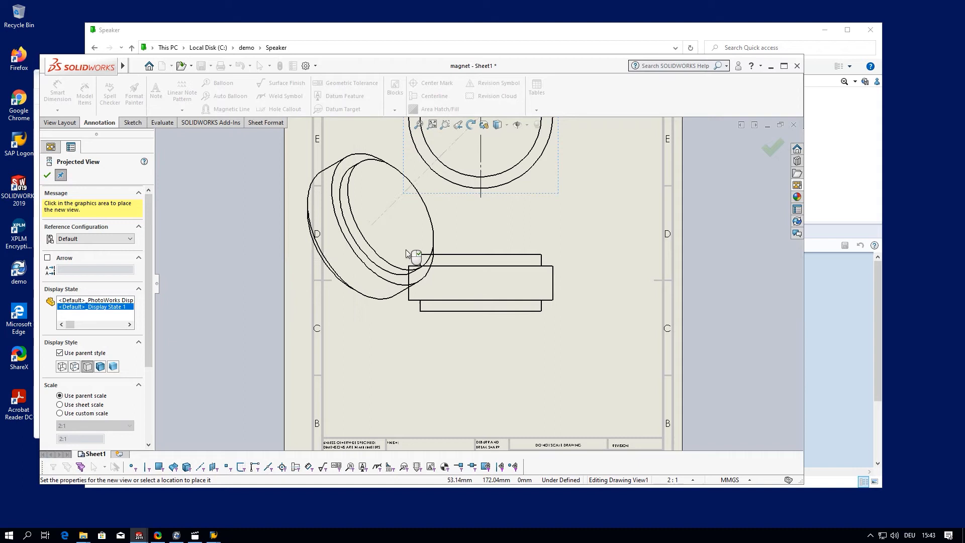
right_click(454, 260)
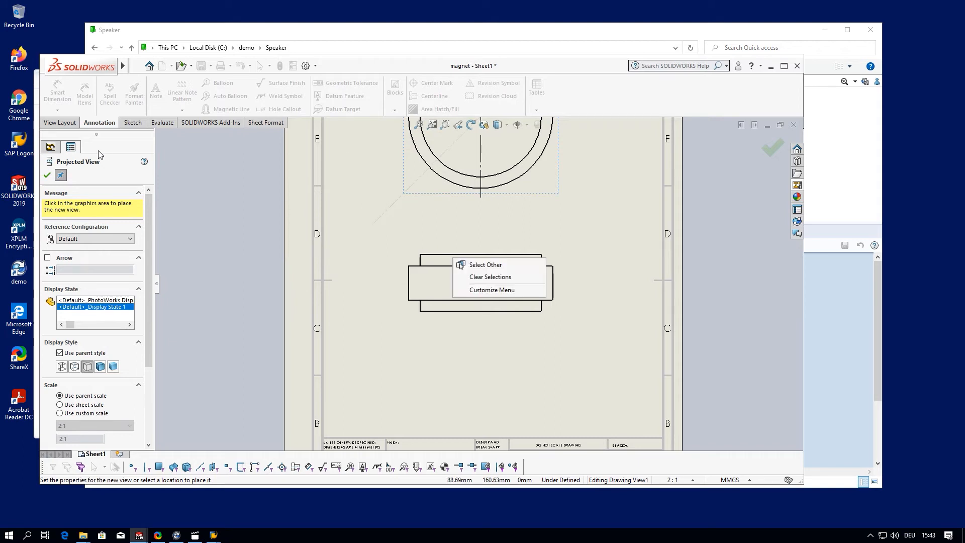
left_click(432, 273)
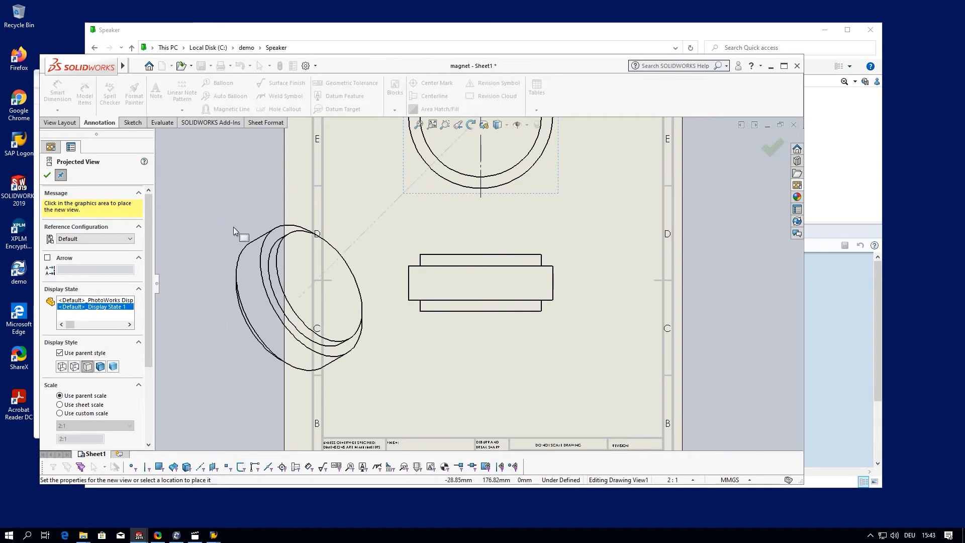
key("Escape")
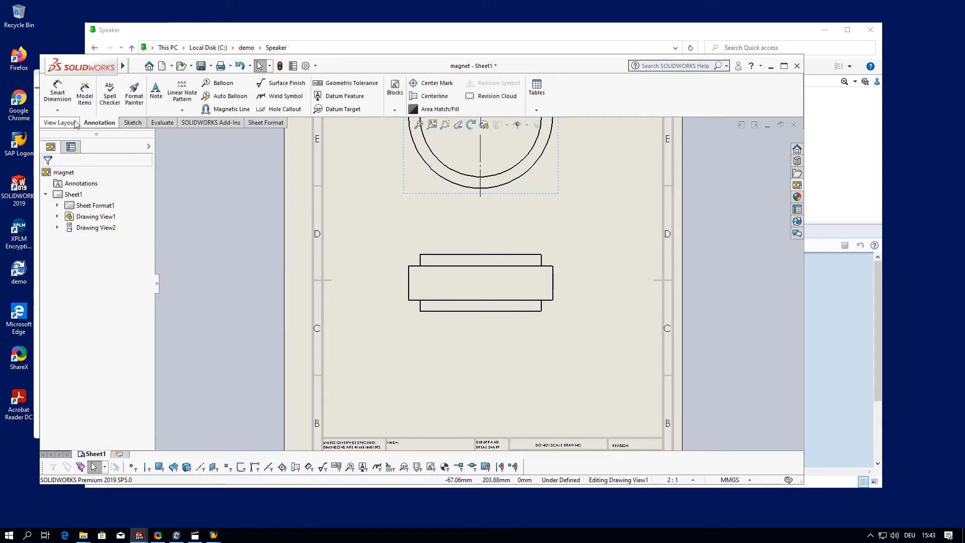
Step: Add a vertical dimension between the upper edges of the magnet's body and its raised face, beside the side view
left_click(58, 111)
left_click(63, 146)
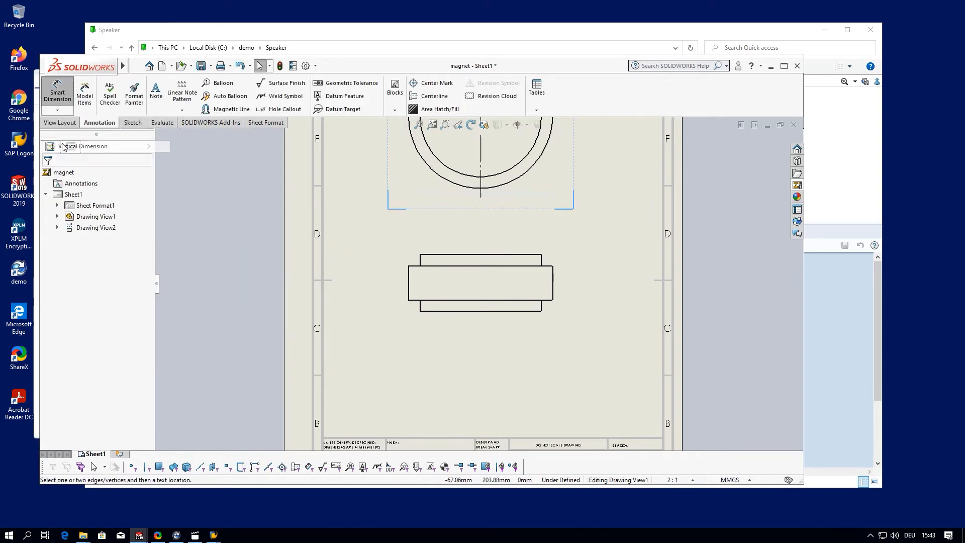
left_click(413, 267)
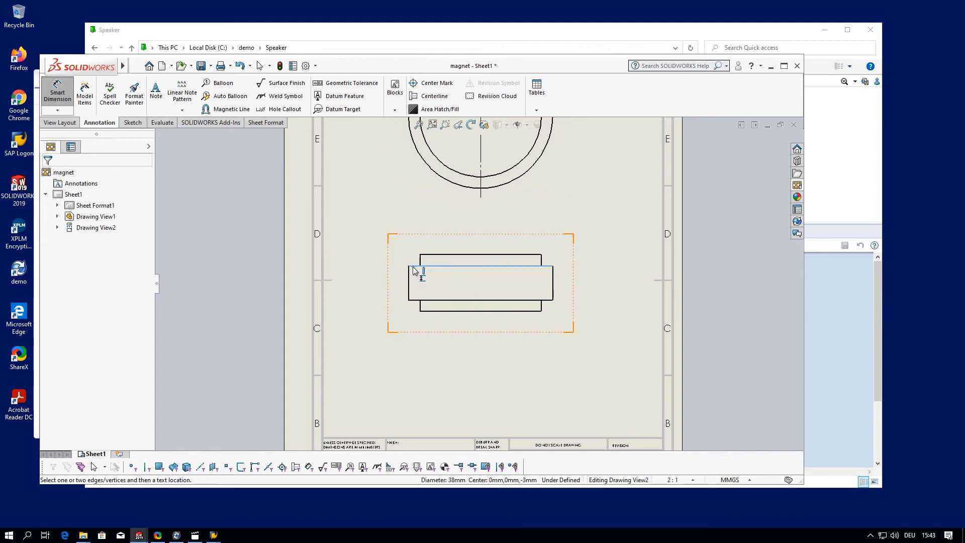
left_click(423, 256)
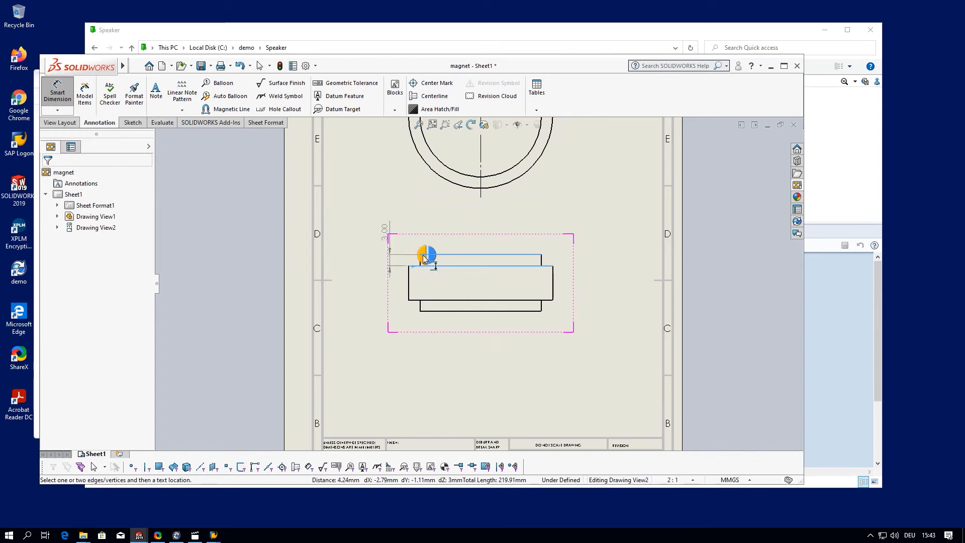
left_click(375, 263)
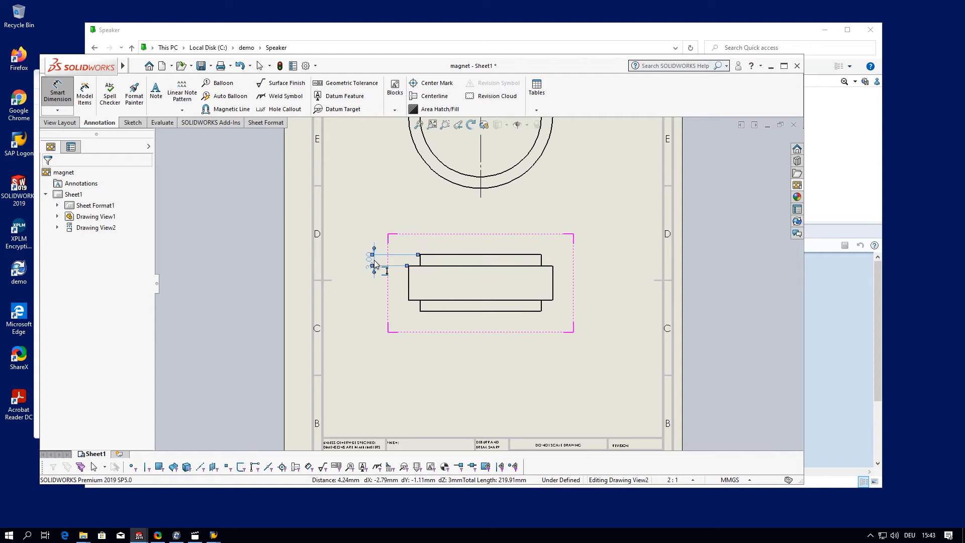
key("Escape")
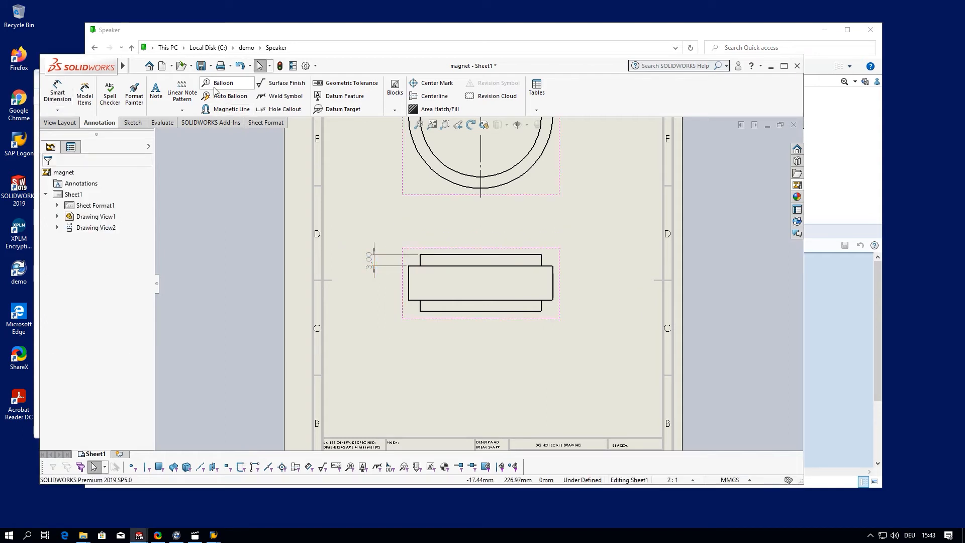
Step: Save the drawing as magnet in the Speaker folder with the description "My Magnet drawing", and accept its data card after viewing the SAP data
left_click(201, 67)
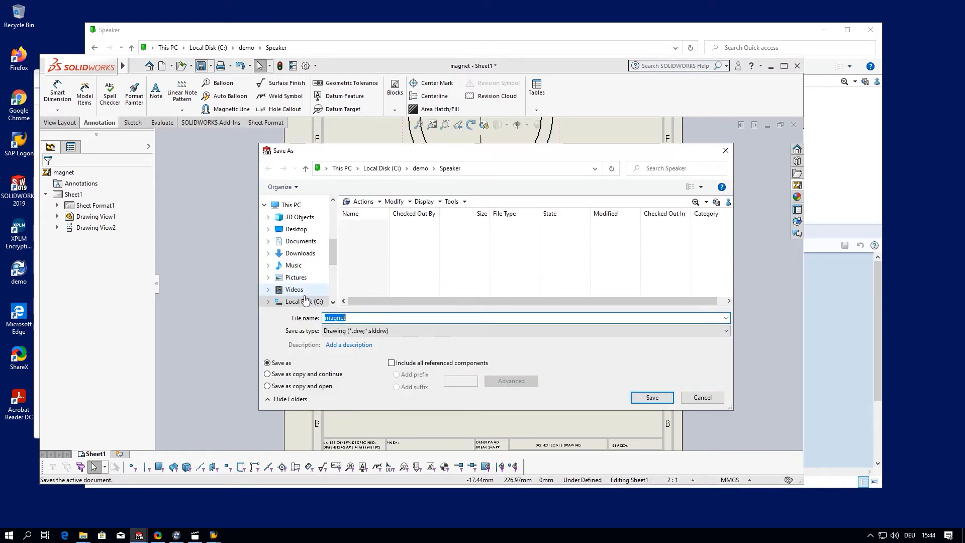
left_click(352, 345)
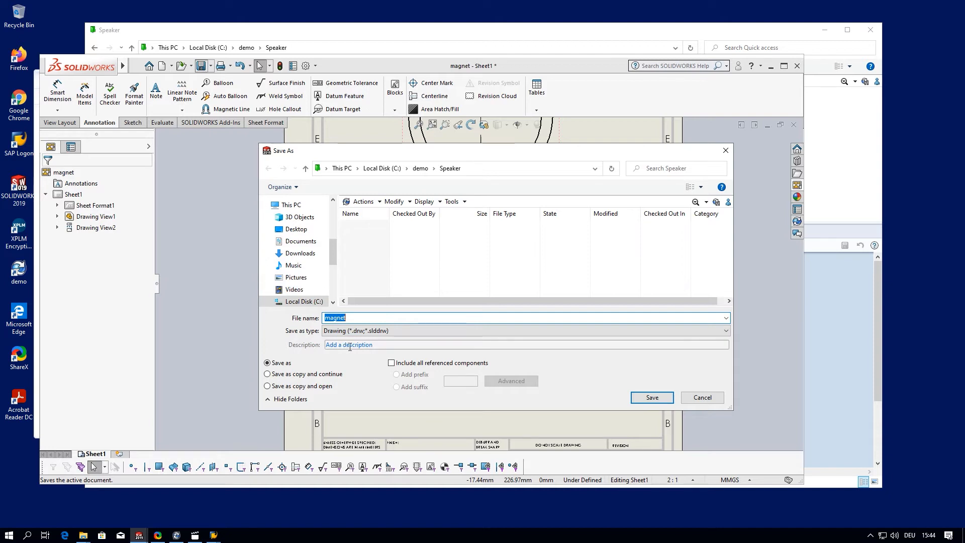
type("My Magn")
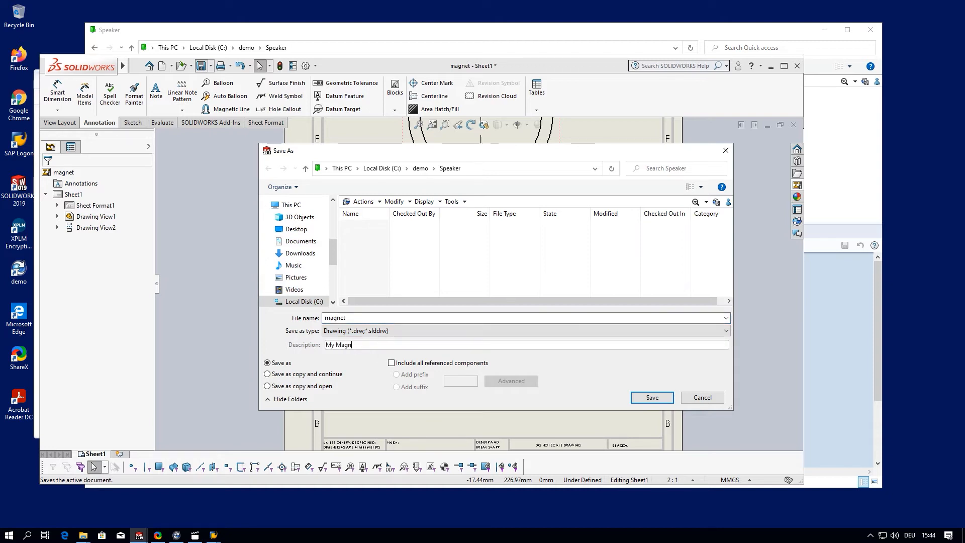
type("et drwa")
type("aw")
left_click(645, 398)
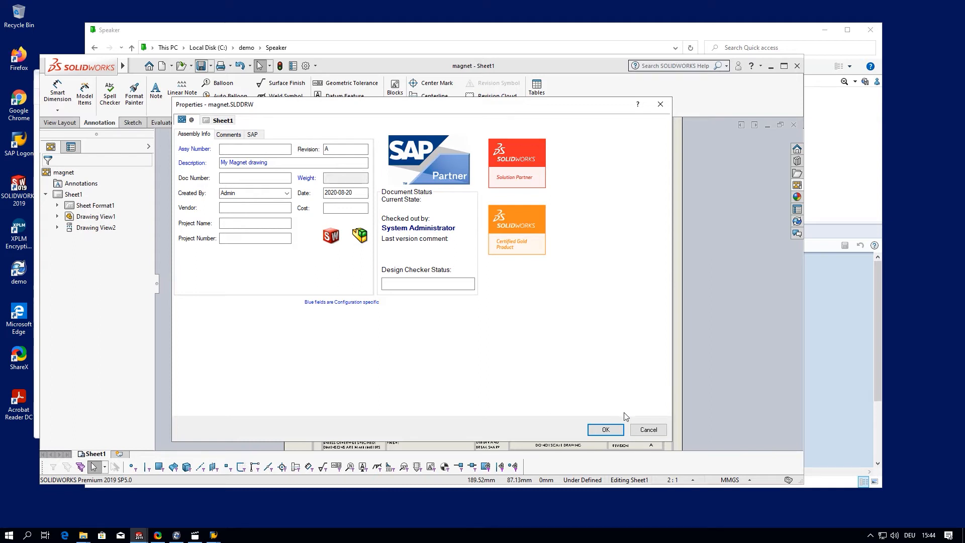
left_click(254, 135)
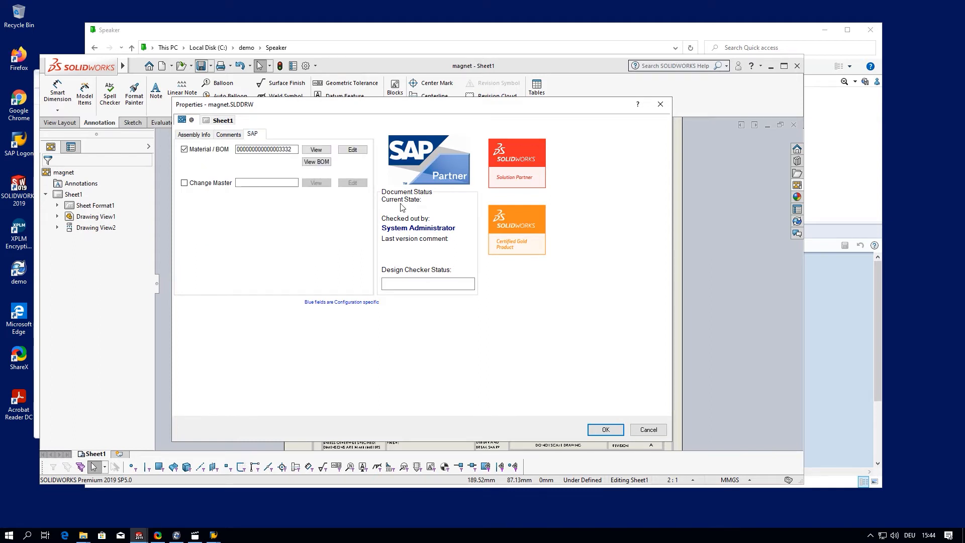
left_click(606, 429)
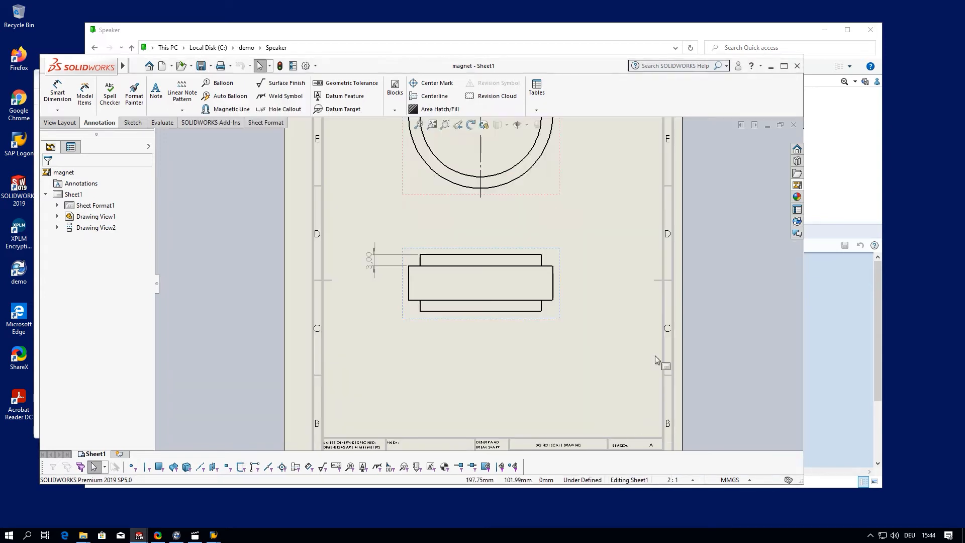
Step: Check the magnet drawing and its referenced part into the PDM vault
left_click(797, 222)
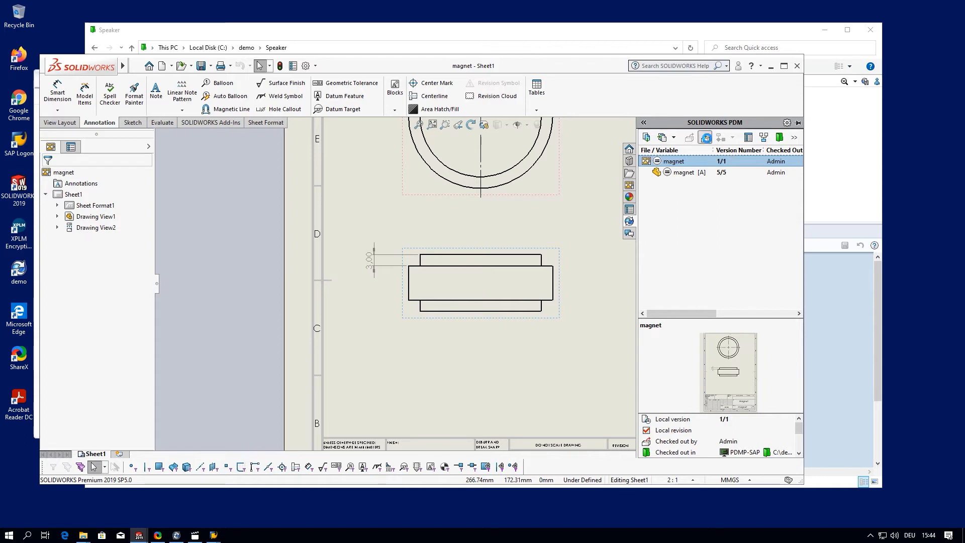
left_click(706, 139)
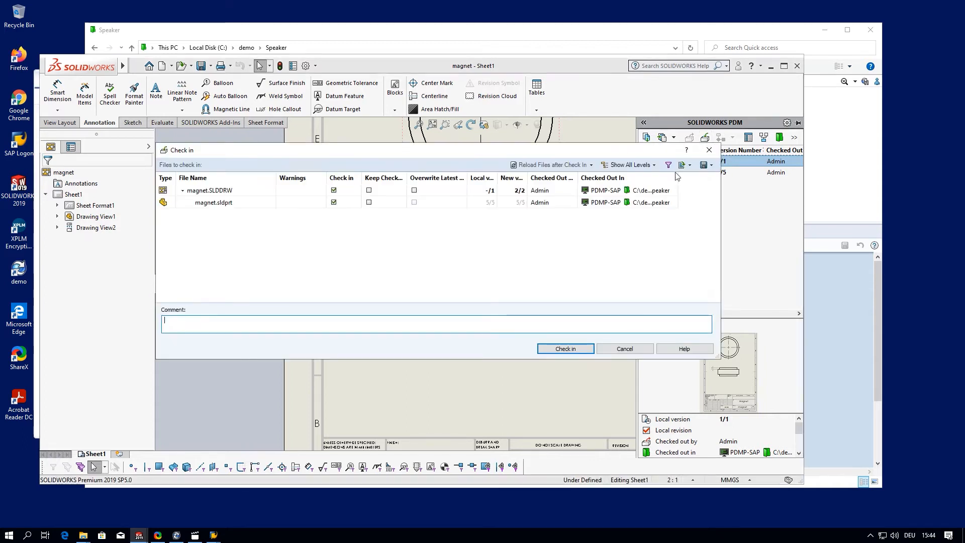
left_click(566, 348)
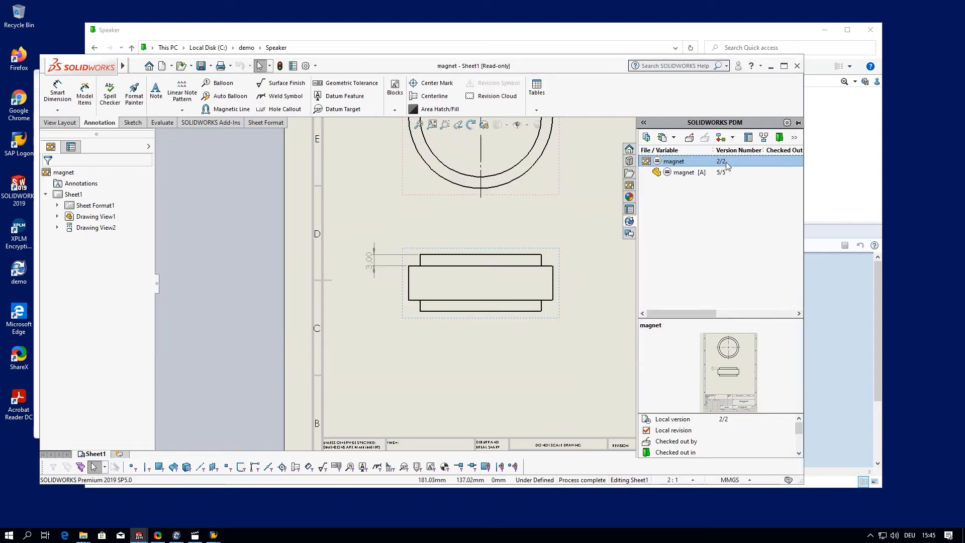
Step: Change the magnet drawing's workflow state with the Release without Approval transition
left_click(733, 140)
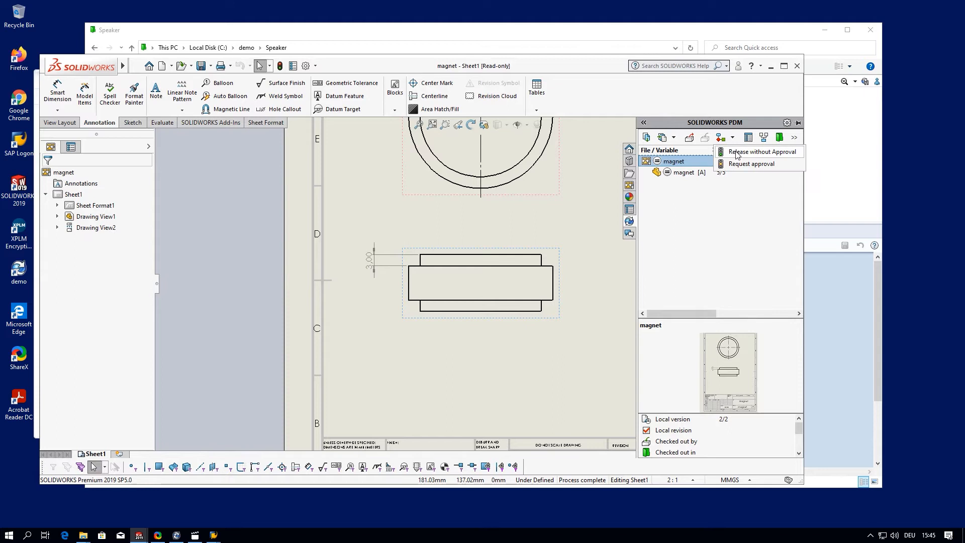
left_click(737, 153)
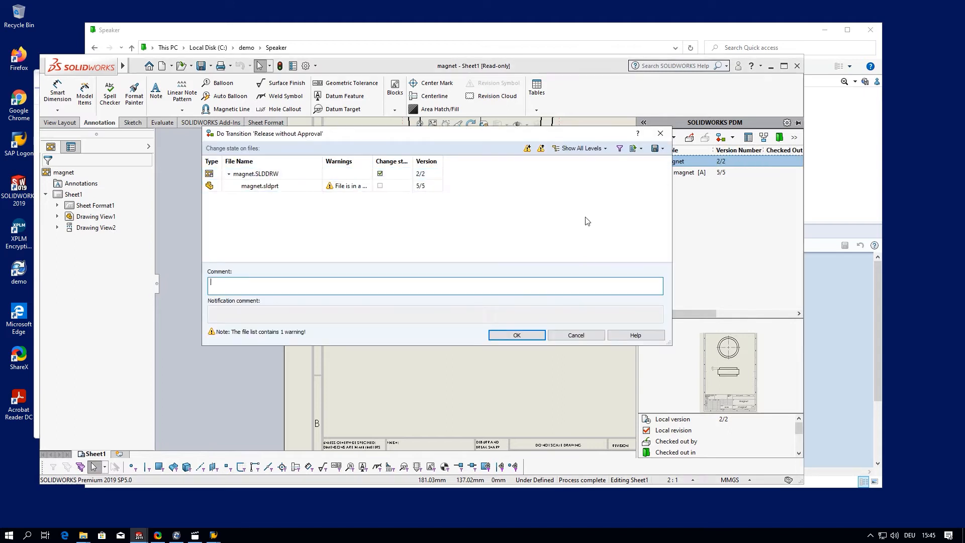
left_click(523, 334)
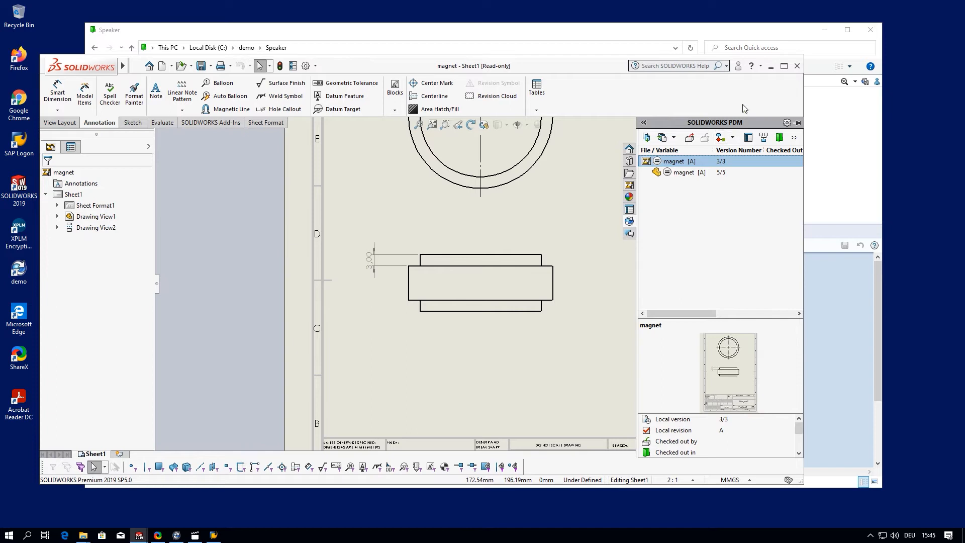
Step: Switch to SOLIDWORKS PDM Administration and show the demo vault's task list to check the pending tasks
left_click(771, 67)
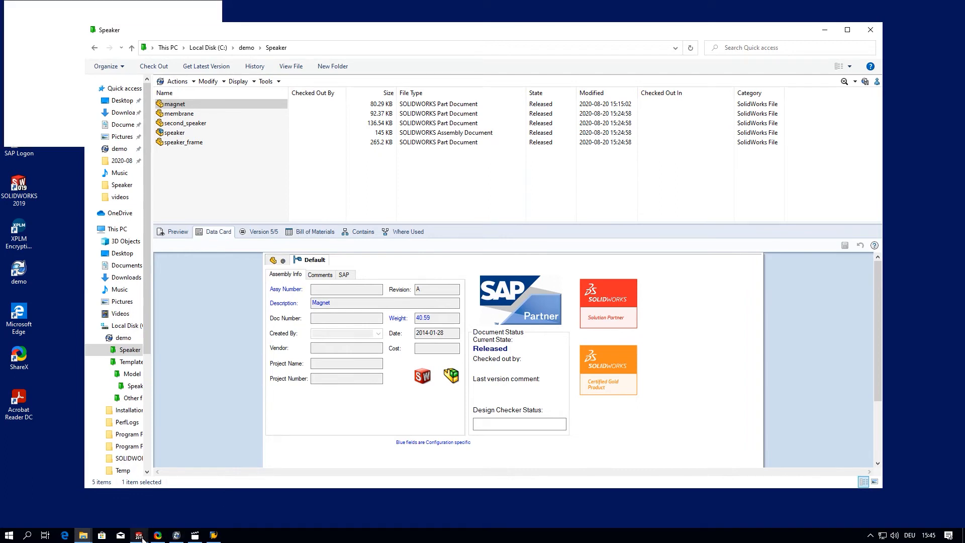
mouse_move(141, 538)
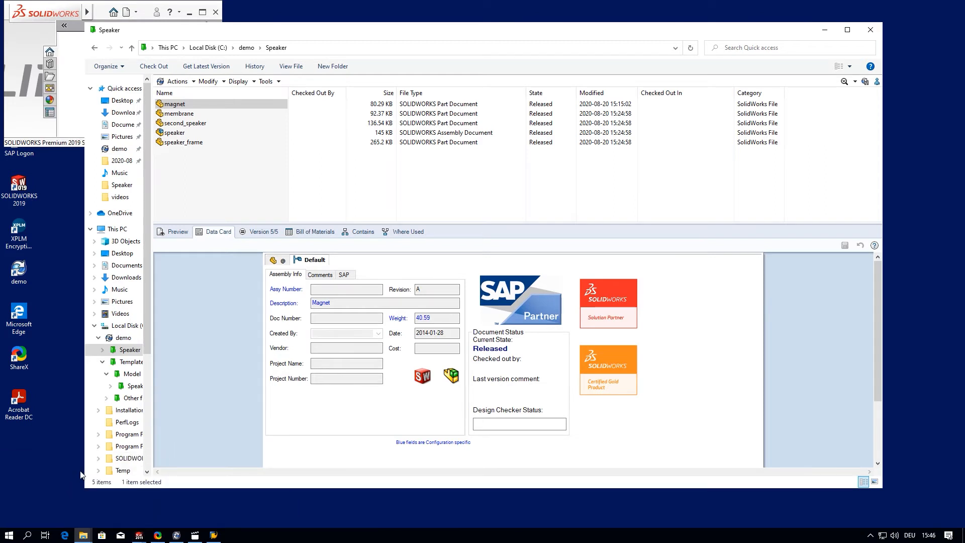
key("alt+Tab")
key("alt+Tab")
key("alt+Tab")
key("alt+Tab")
key("alt+Tab")
key("alt+Tab")
key("alt+Tab")
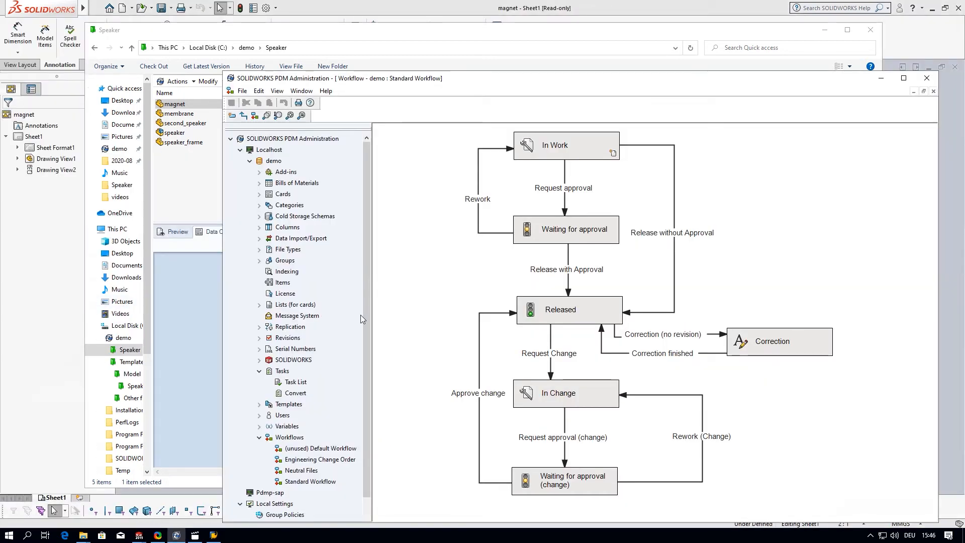
left_click(280, 372)
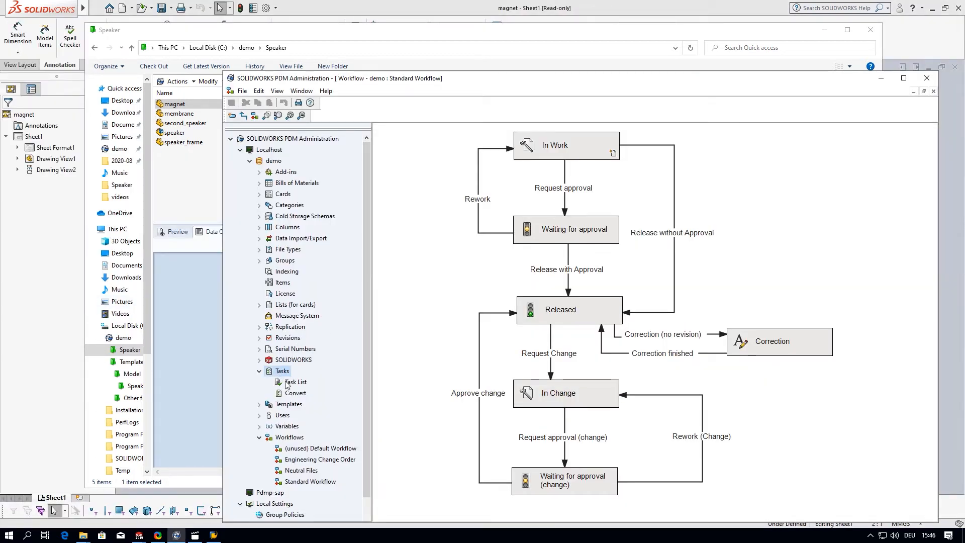
left_click(290, 383)
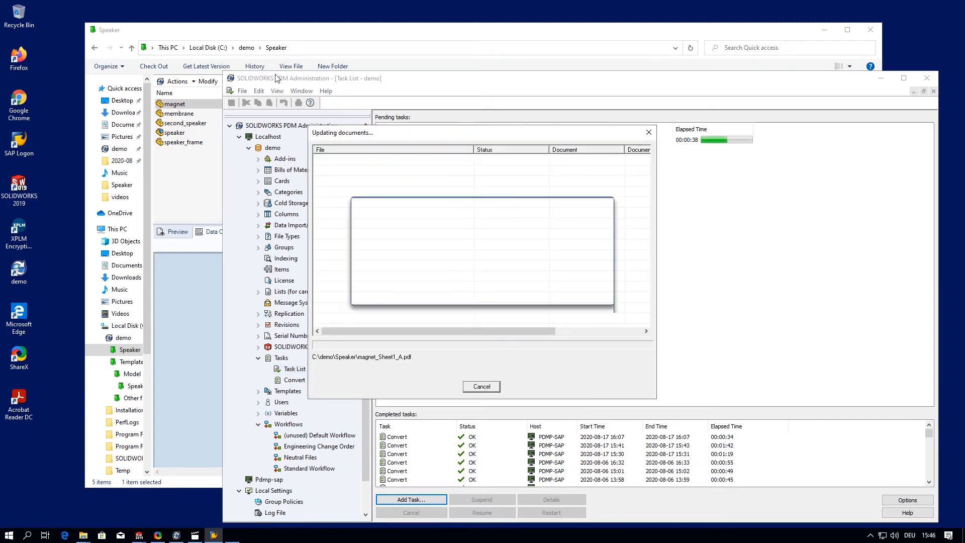
Step: Grant SAP GUI access to the file magnet_Sheet1_A.pdf in the Speaker folder
left_click(294, 34)
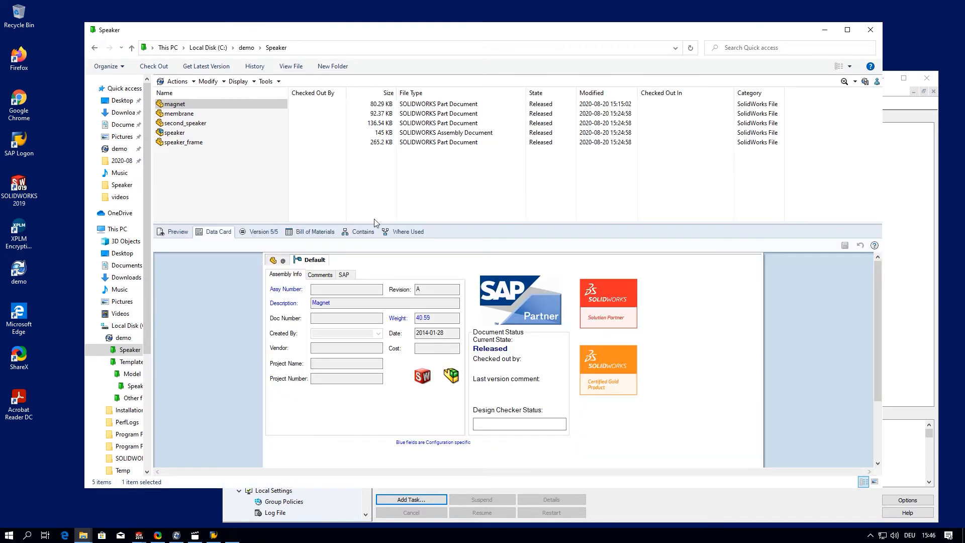
key("alt+Tab")
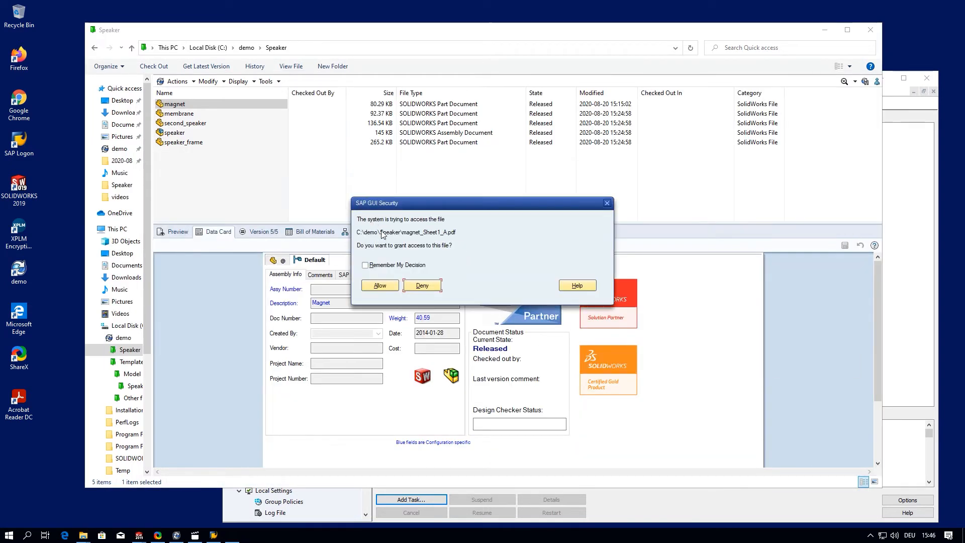
left_click(378, 287)
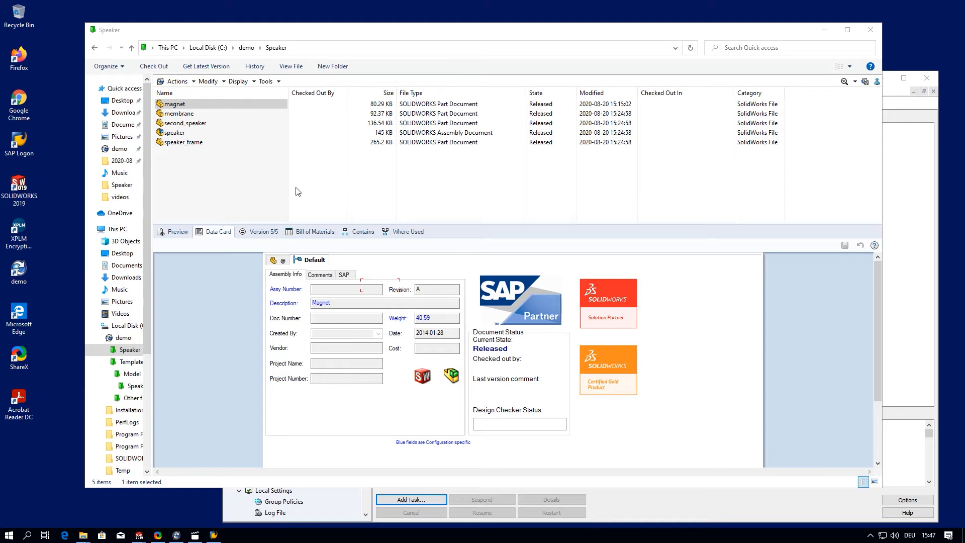
Step: Return to the Speaker vault folder to look for the magnet drawing and its generated PDF
key("alt+Tab")
key("alt+Tab")
key("alt+Tab")
key("alt+Tab")
key("alt+Tab")
key("alt+Tab")
key("alt+Tab")
key("alt+Tab")
key("alt+Tab")
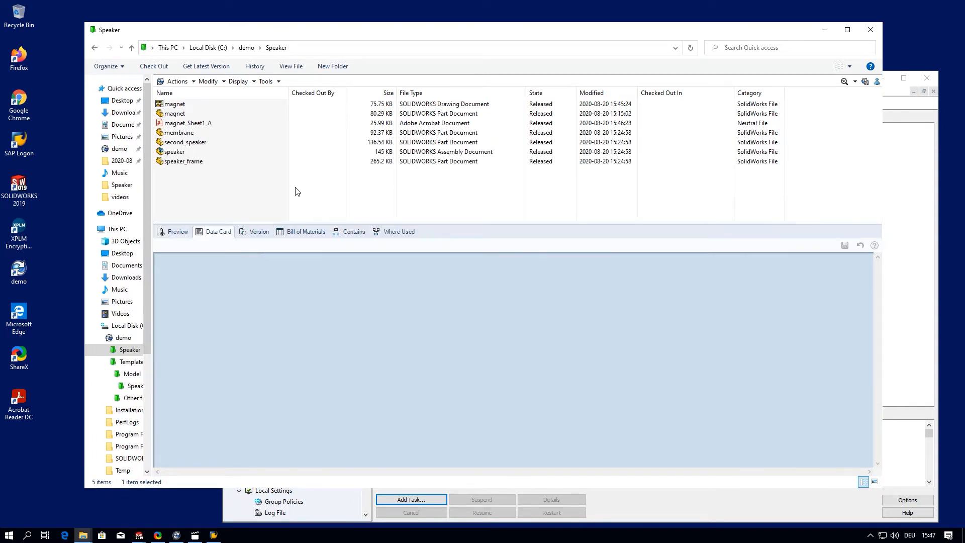
Step: Display the SAP material linked to magnet_Sheet1_A from the SAP information on its data card
left_click(206, 124)
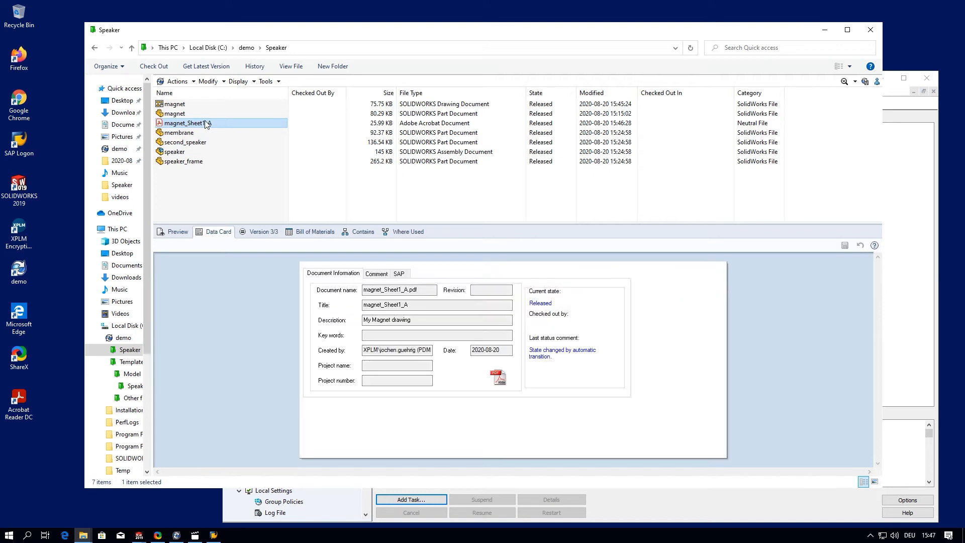
left_click(404, 276)
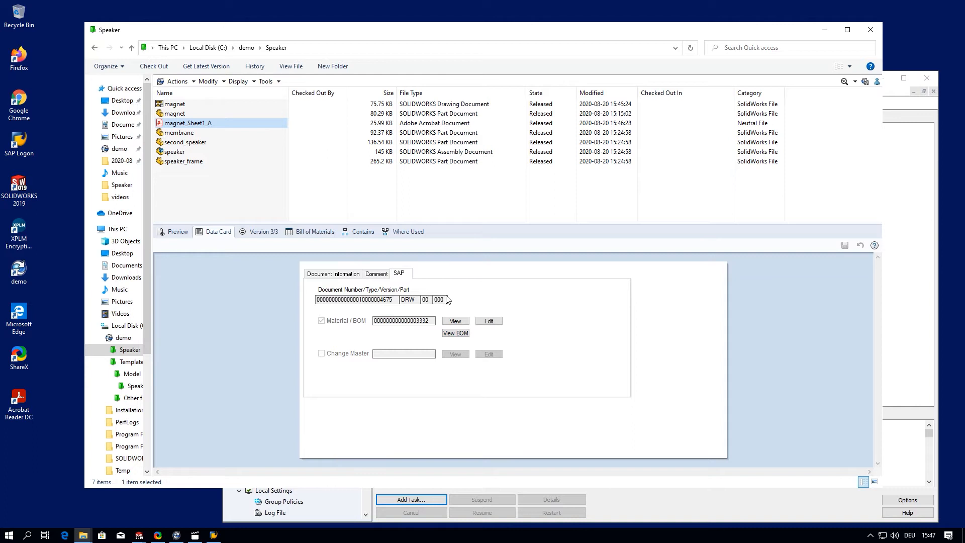
left_click(456, 320)
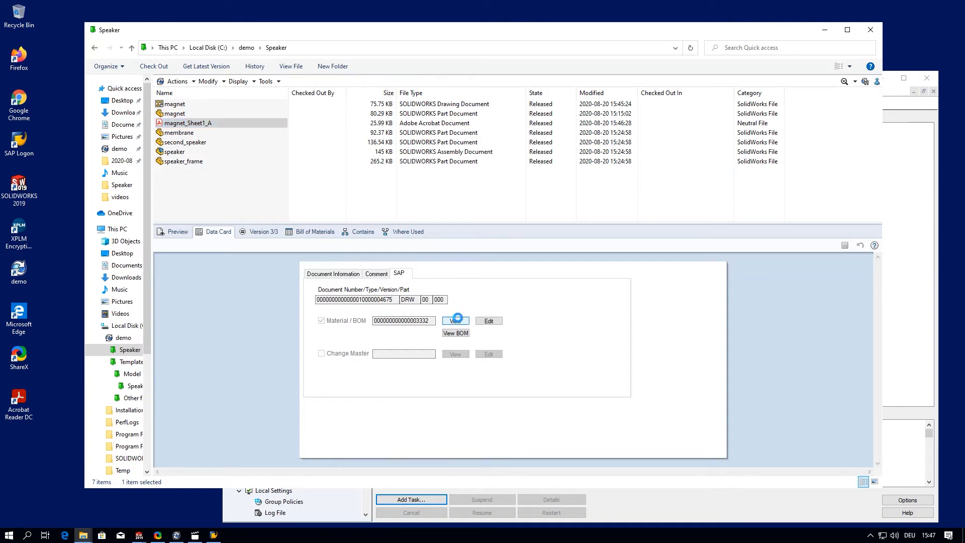
left_click(50, 191)
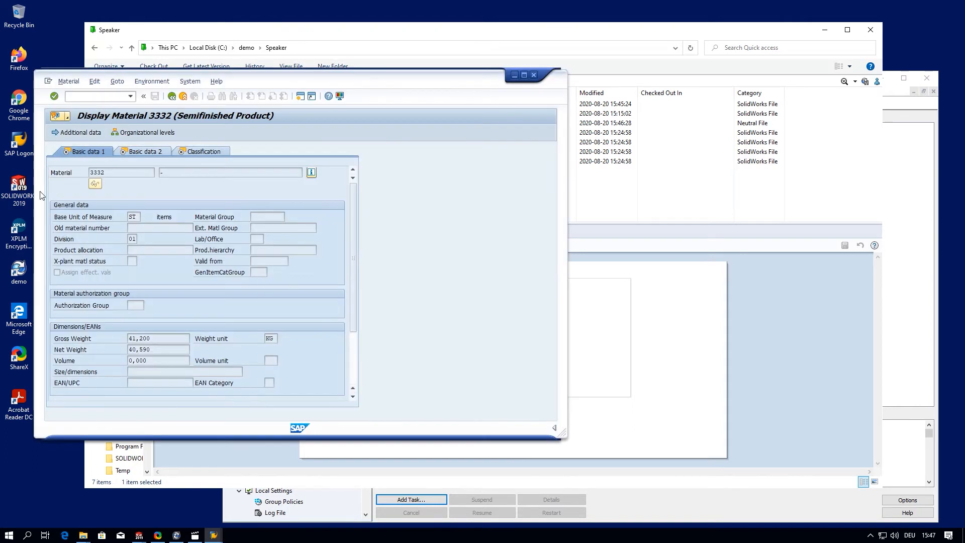
Step: Show the documents linked to the material in its additional data and display the magnet_Sheet1_A.pdf document record
left_click(80, 132)
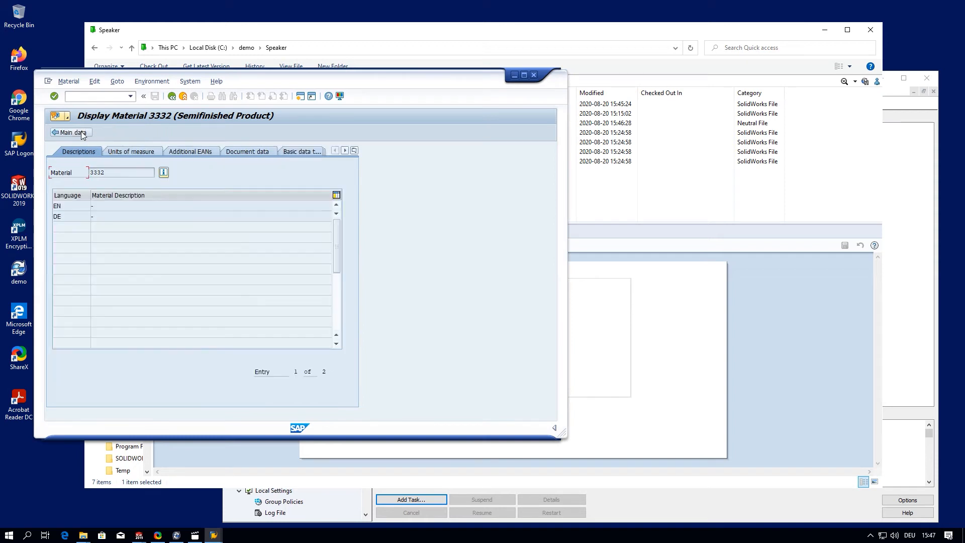
left_click(254, 153)
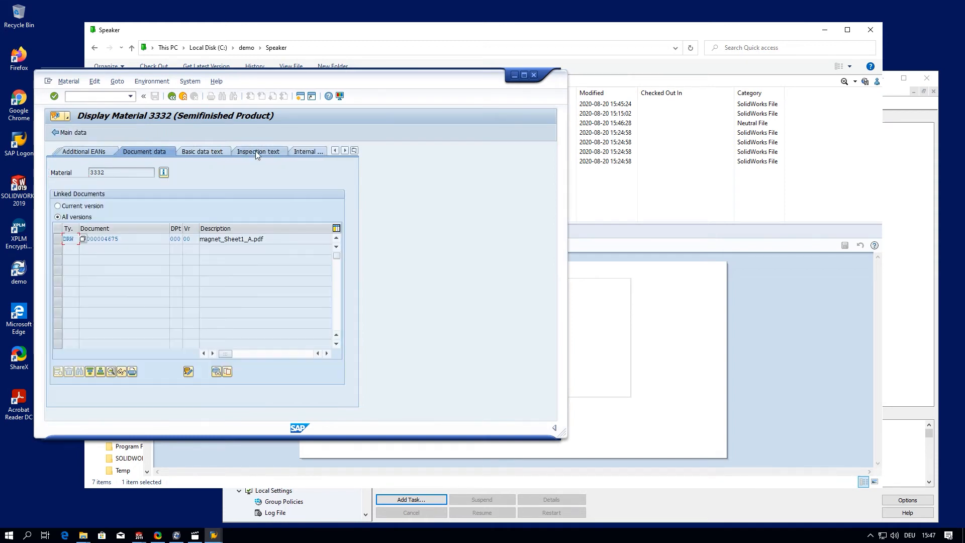
left_click(112, 240)
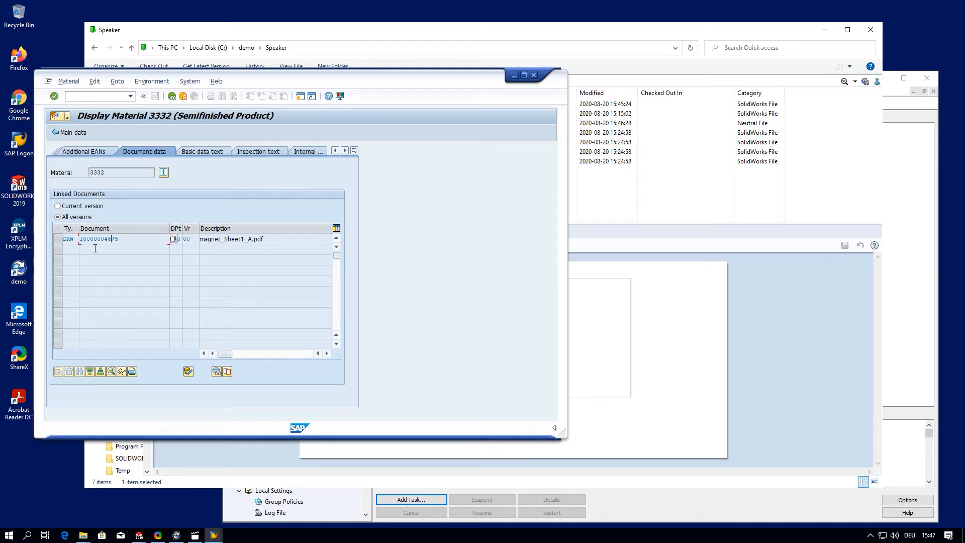
double_click(106, 244)
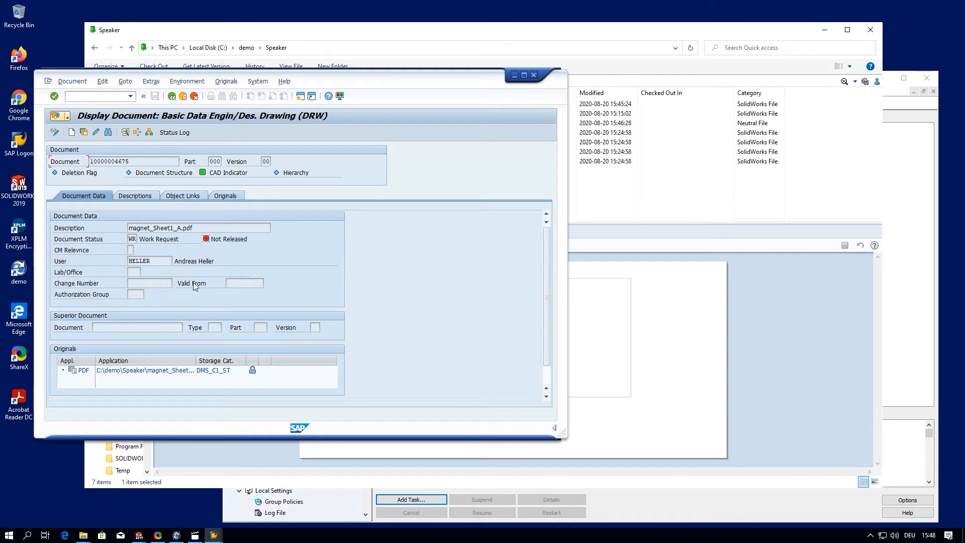
Step: Open the document's original PDF, allowing SAP GUI to replace C:\Temp\magnet_Sheet1_A.pdf and remember the decision
left_click(159, 372)
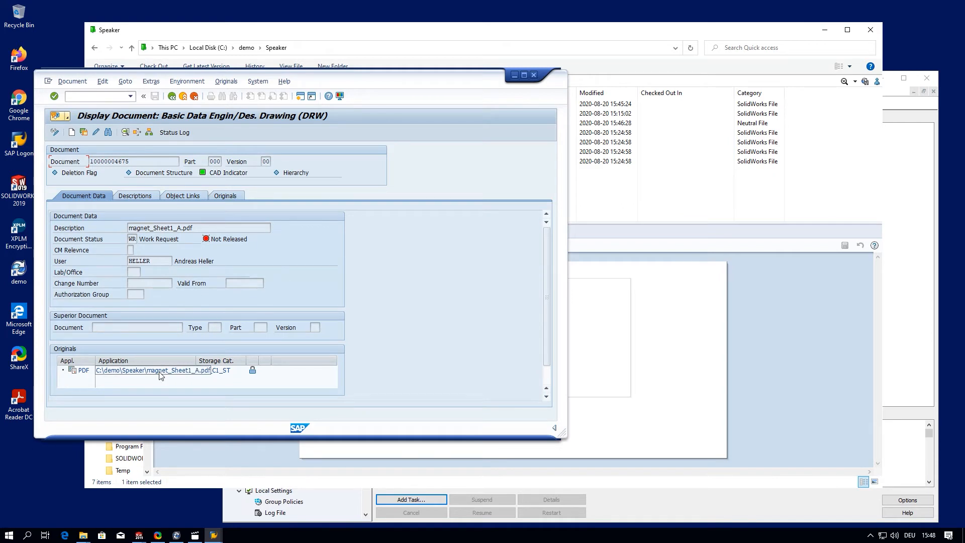
left_click(160, 372)
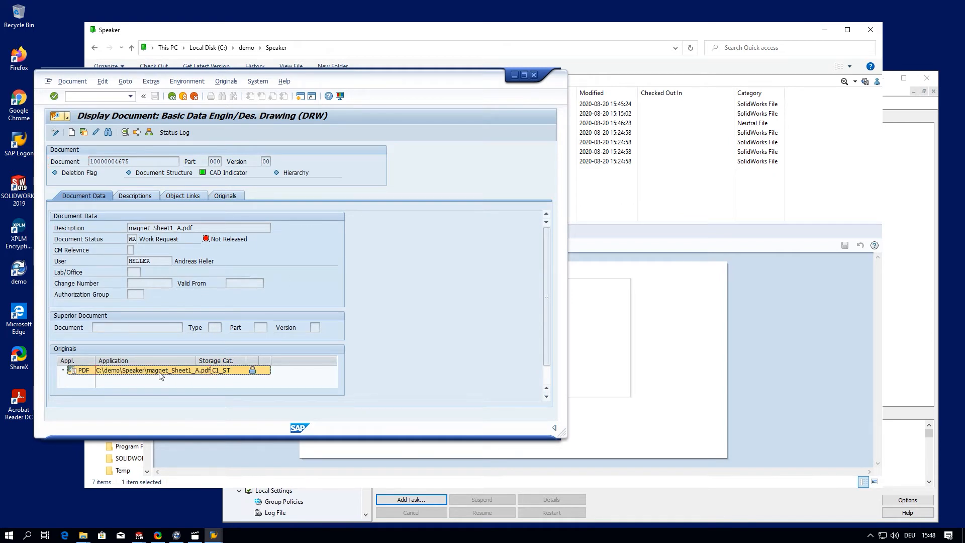
right_click(107, 373)
left_click(128, 377)
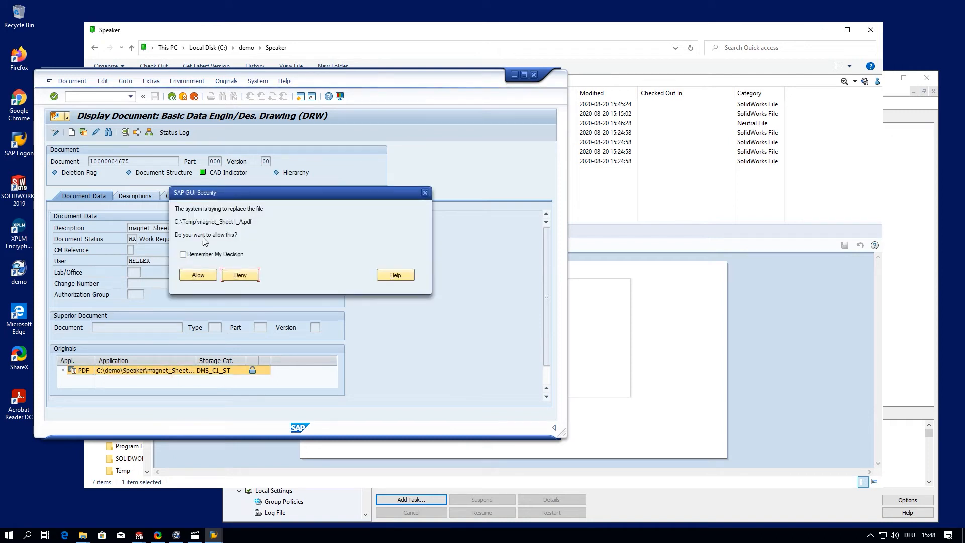
left_click(183, 254)
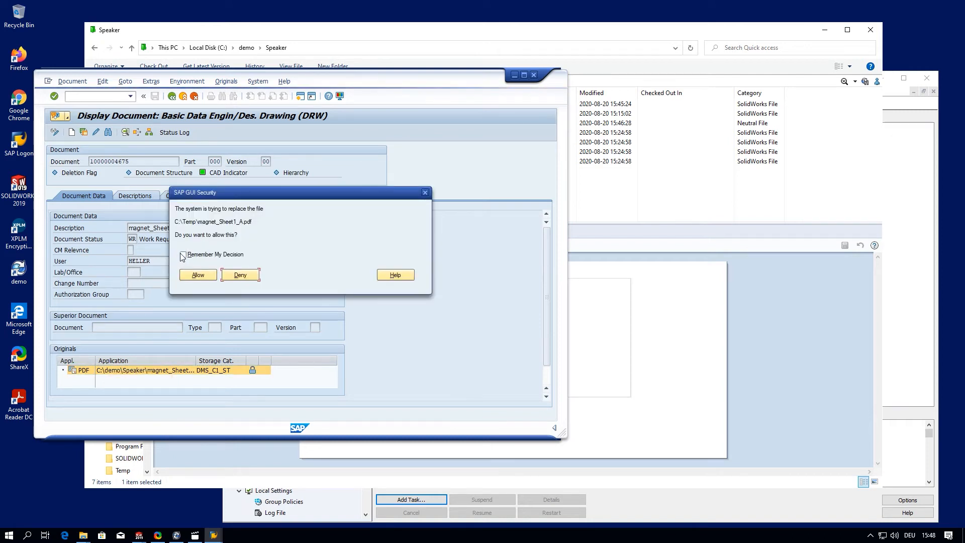
left_click(198, 276)
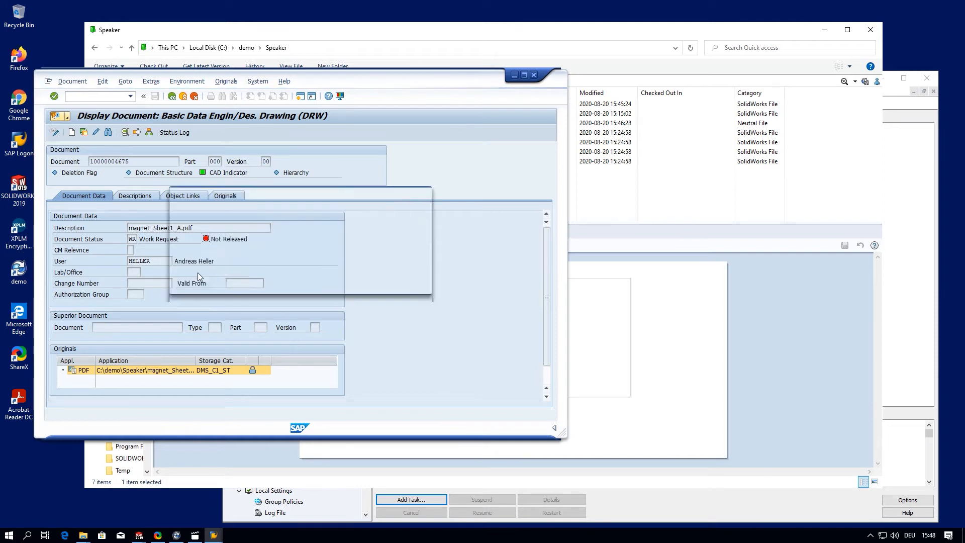
left_click(203, 277)
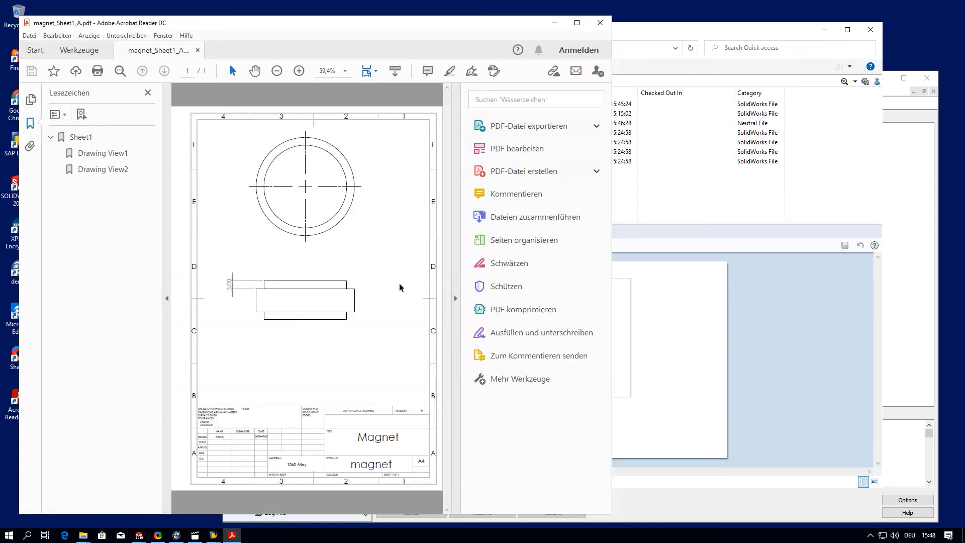
Step: Examine the magnet drawing PDF with the tools pane collapsed, and return to the SAP document record to view its object links
left_click(455, 298)
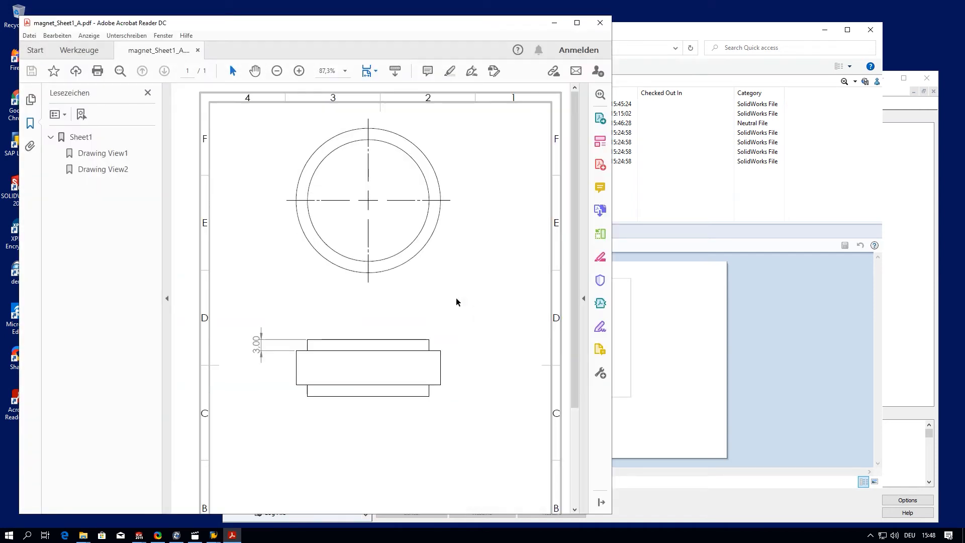
scroll(456, 302, "down", 3)
scroll(456, 302, "up", 3)
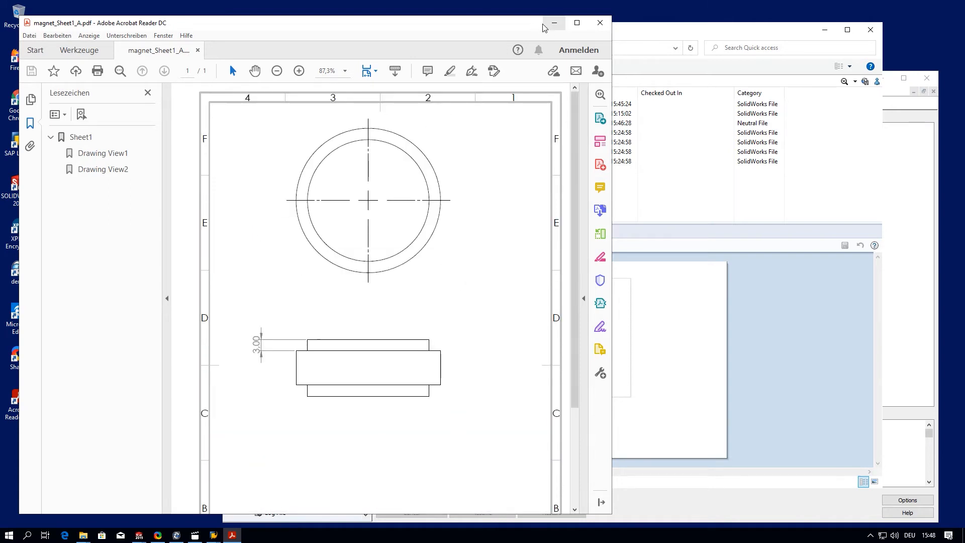
left_click(556, 24)
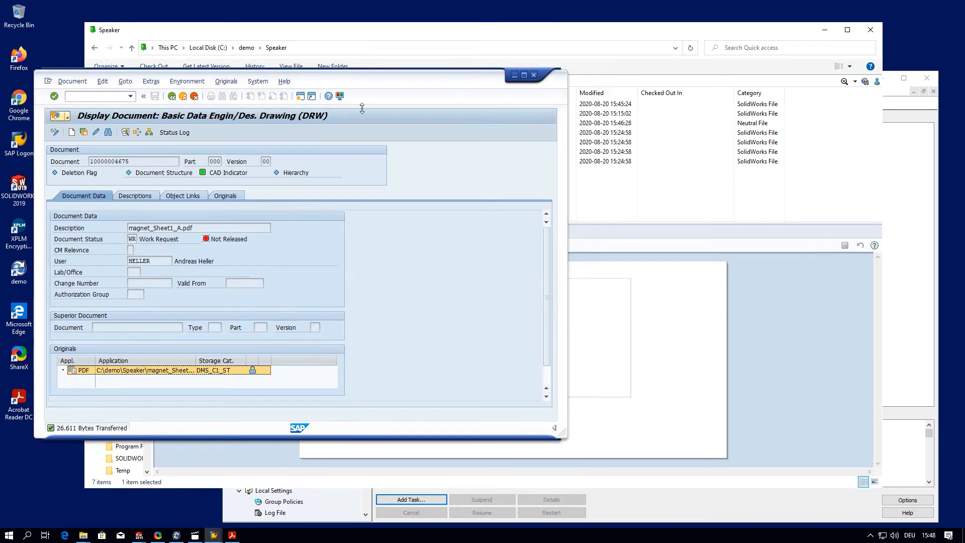
left_click(196, 198)
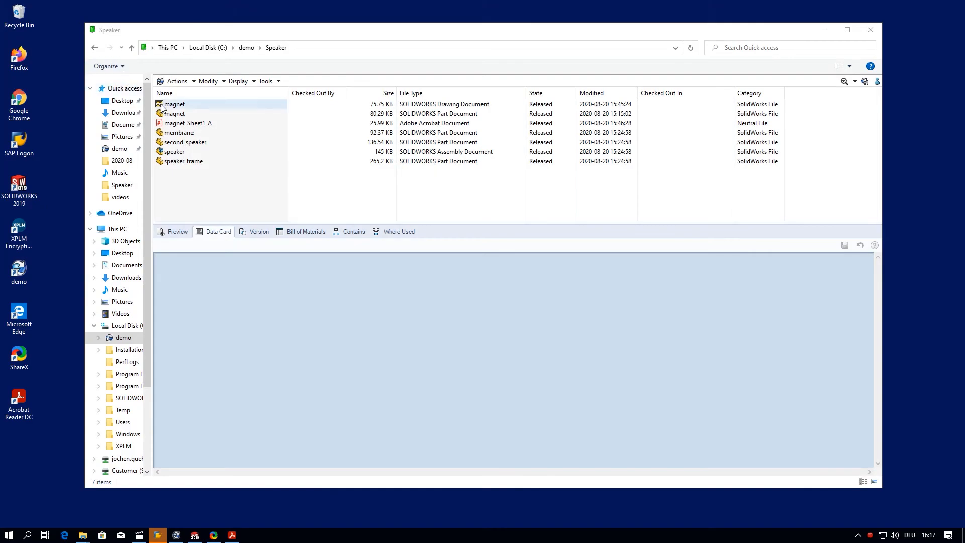
Step: Change the state of the magnet part and its drawing in the Speaker folder with the Request Change transition
left_click(173, 114)
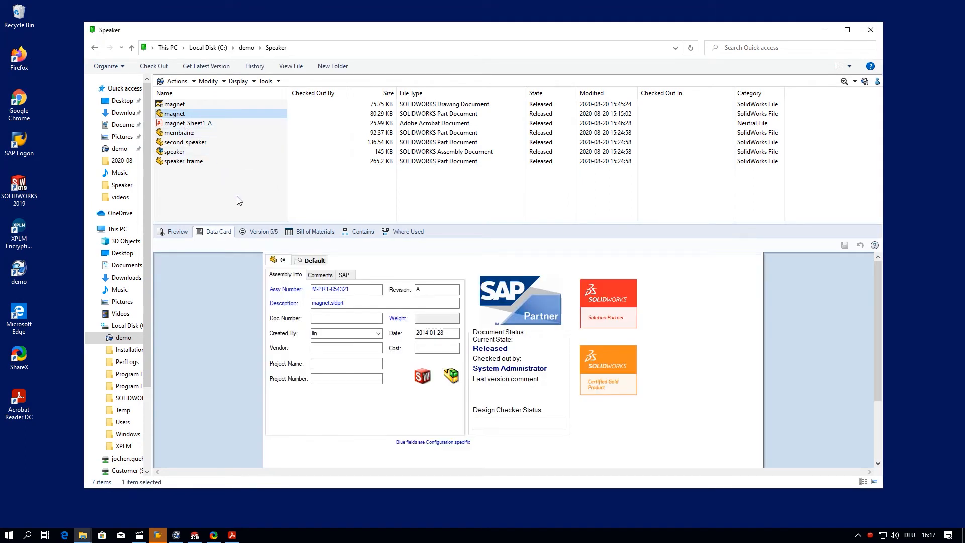
left_click(345, 274)
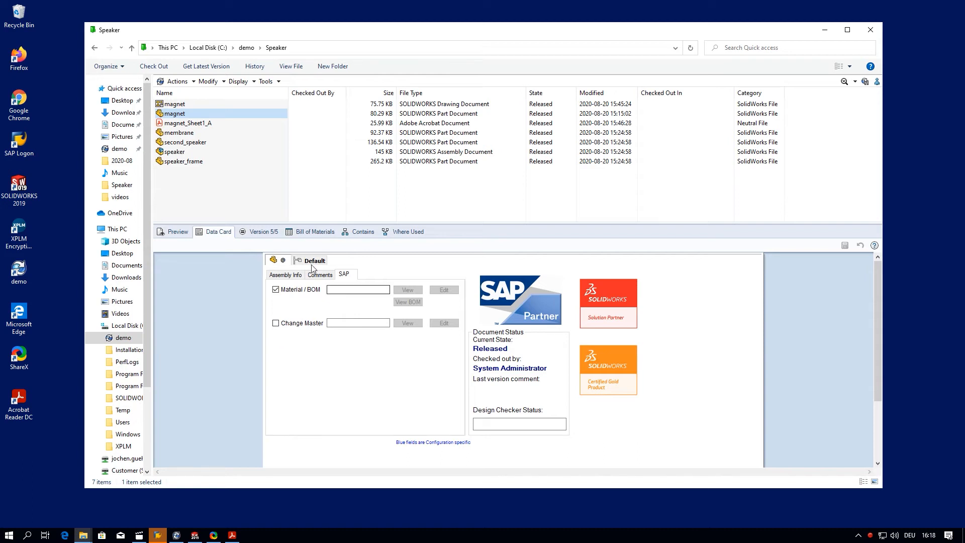
right_click(226, 116)
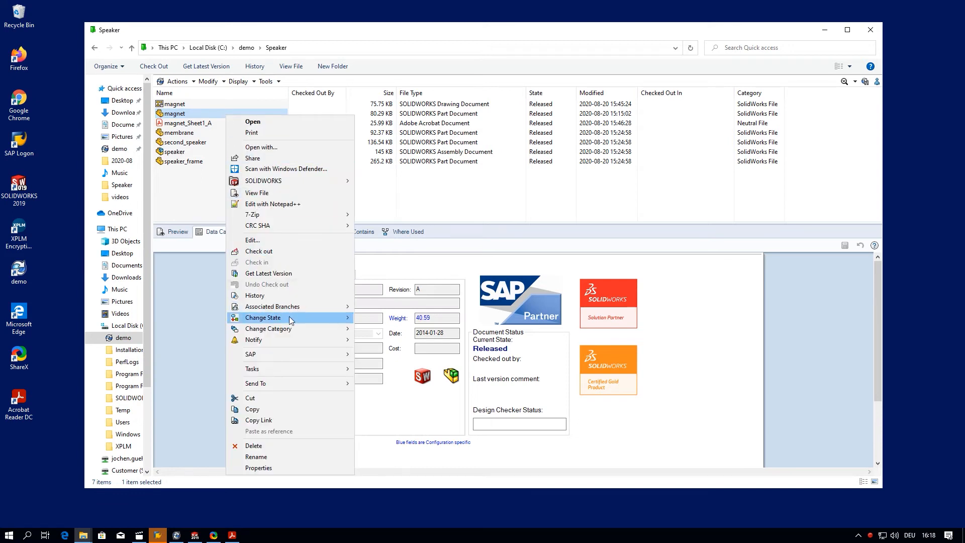
mouse_move(291, 315)
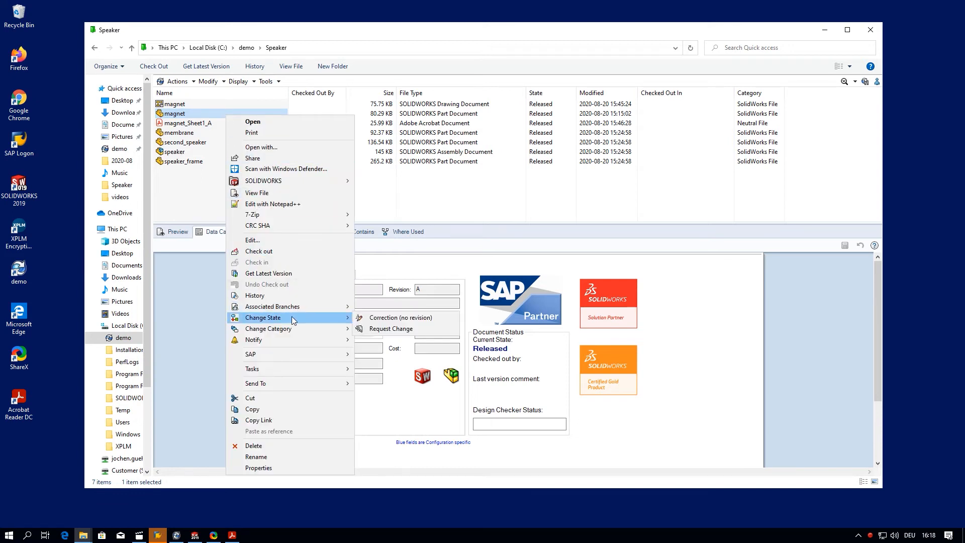
left_click(384, 329)
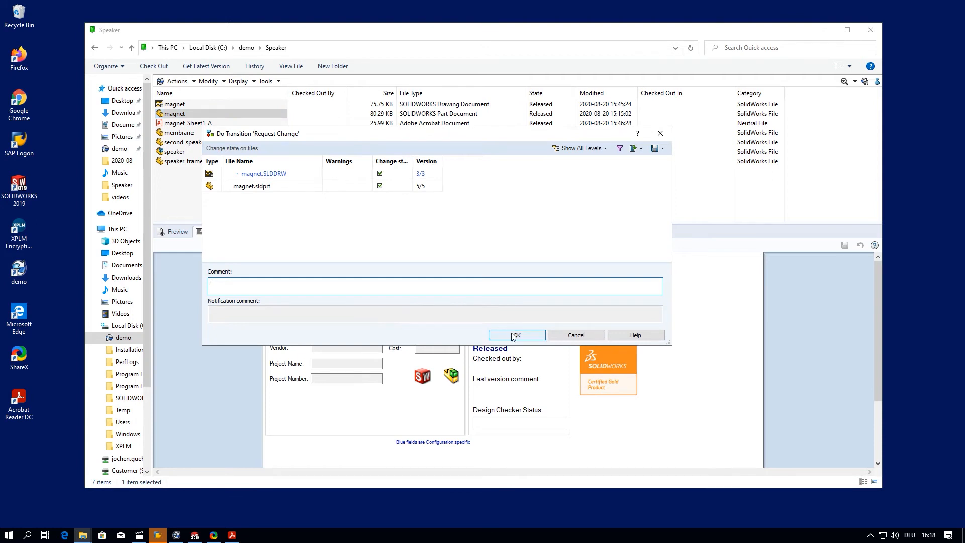
left_click(516, 335)
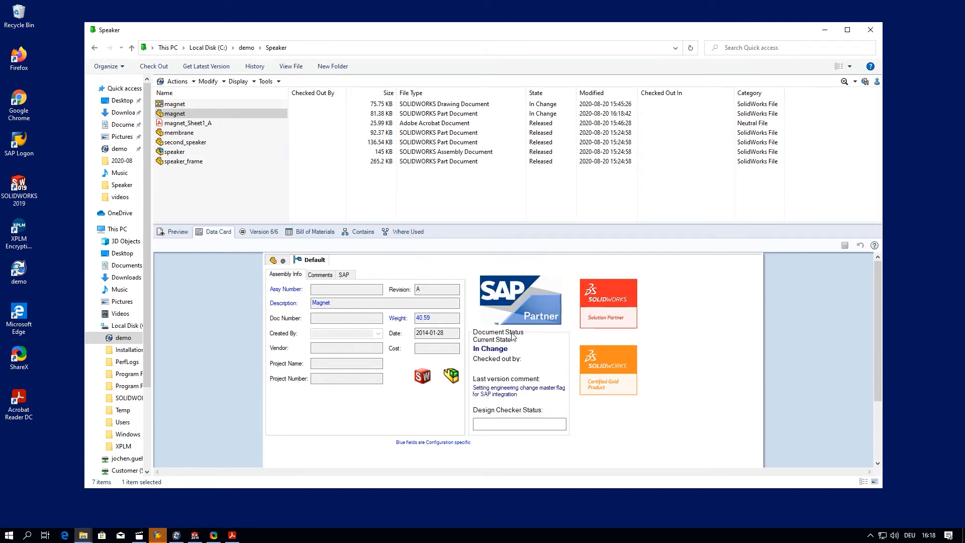
Step: Check the SAP material and change master data of the magnet part, and open the part checked out in SOLIDWORKS
left_click(345, 274)
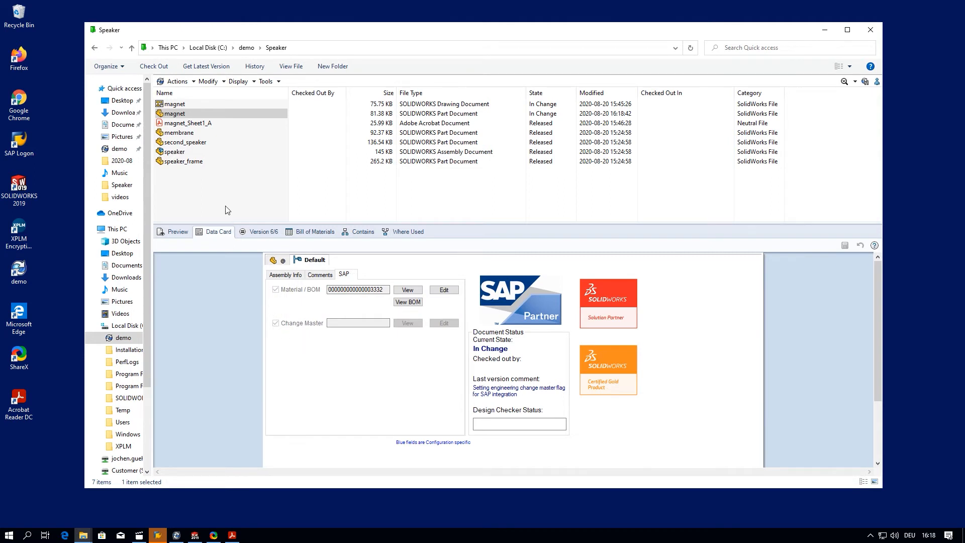
right_click(212, 114)
left_click(234, 120)
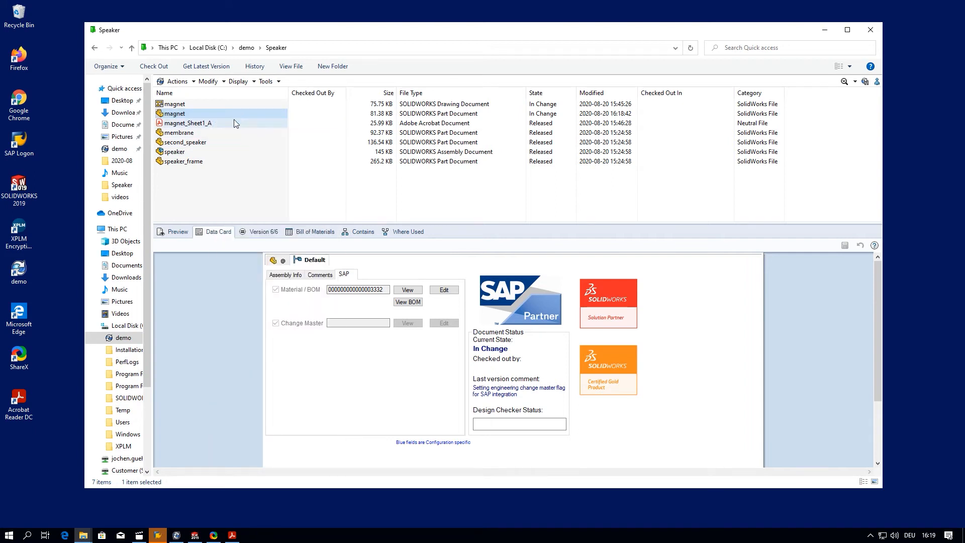
left_click(409, 299)
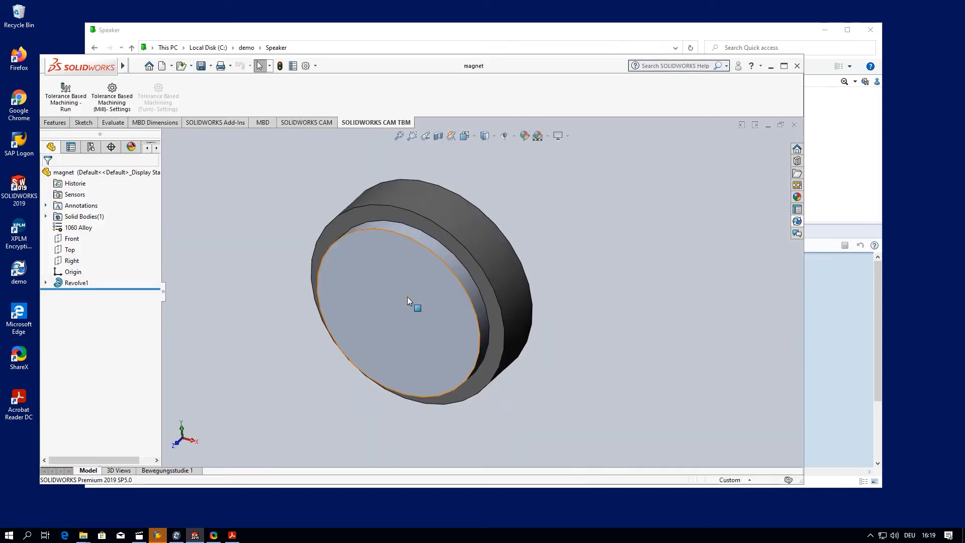
Step: Set the 3 mm step dimension D2@Sketch2 of the magnet's Revolve1 feature to 2 mm
middle_click_drag(431, 273, 391, 283)
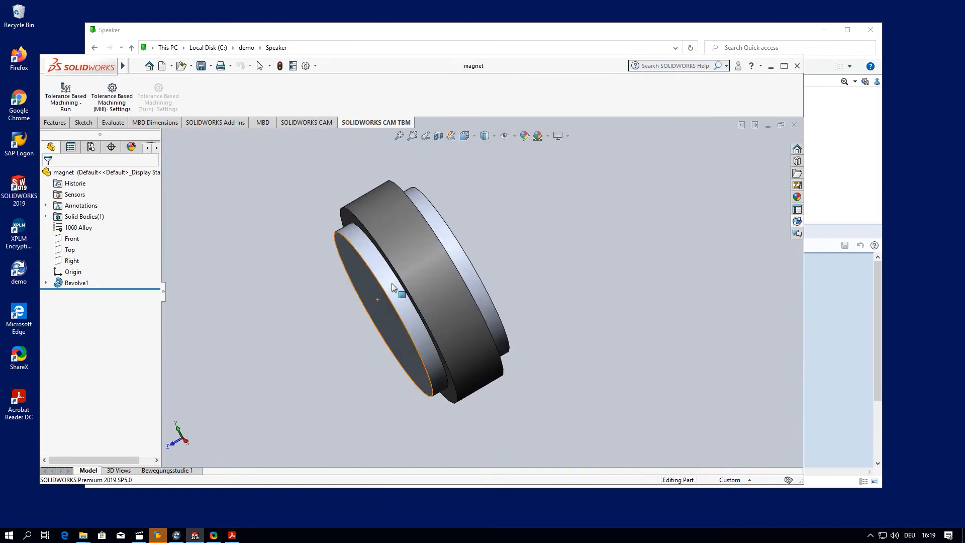
left_click(77, 283)
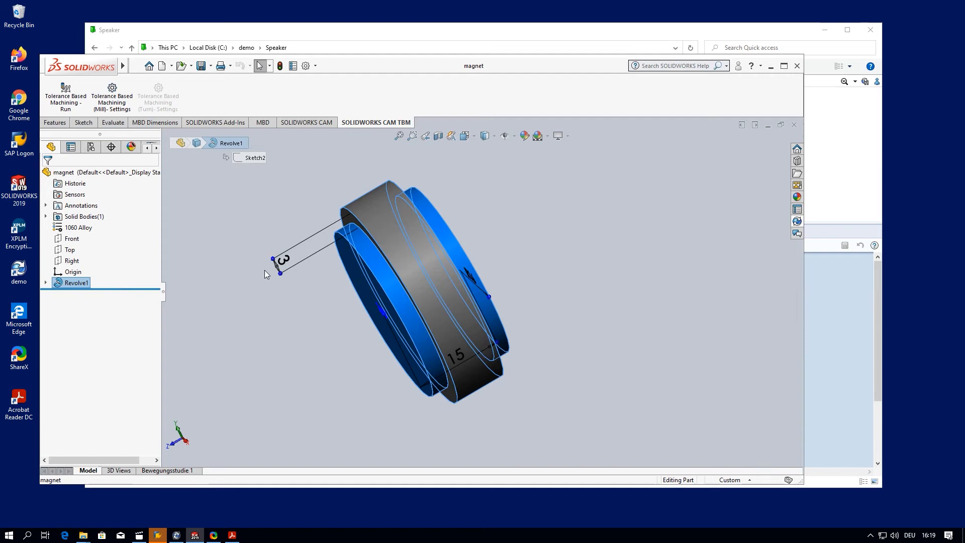
double_click(283, 260)
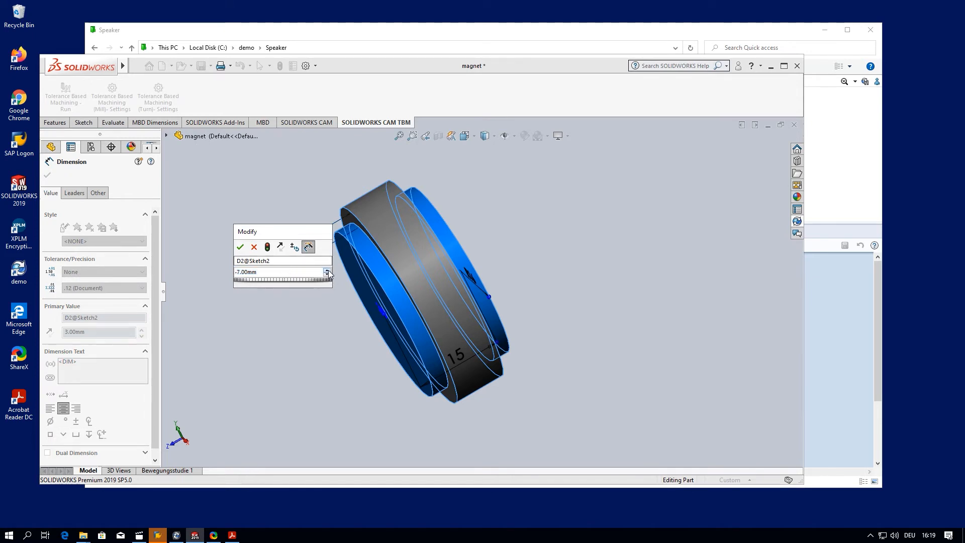
type("2")
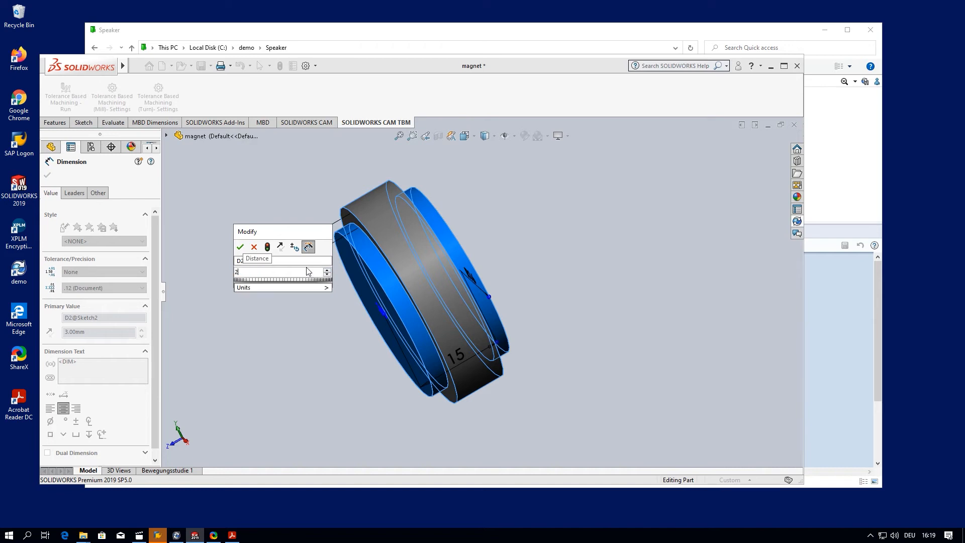
left_click(240, 247)
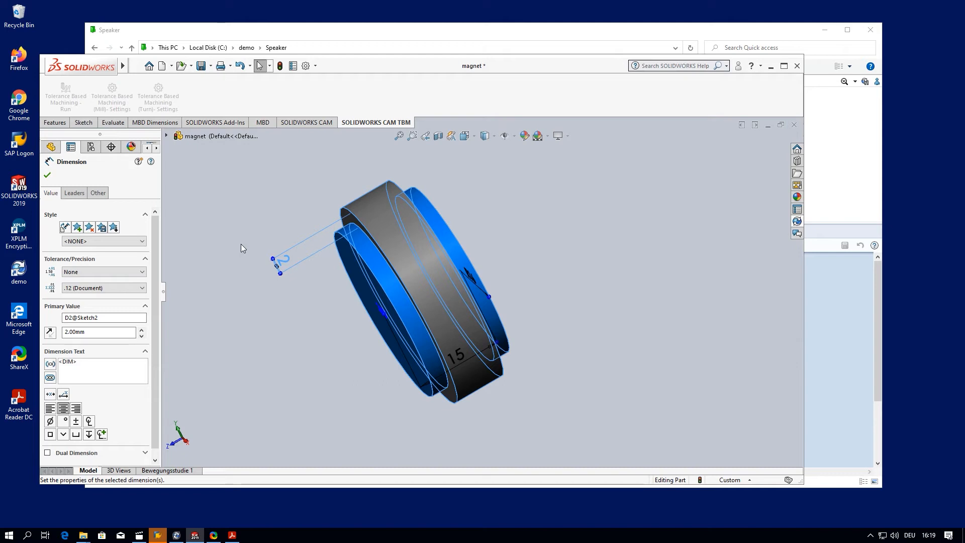
Step: Open the magnet drawing from the Speaker folder and check out magnet.SLDDRW
left_click(192, 68)
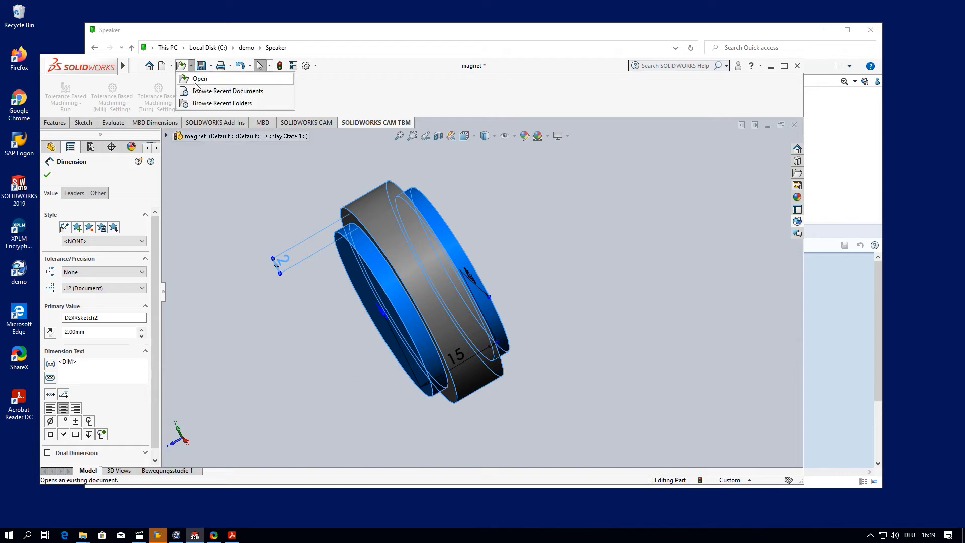
left_click(196, 79)
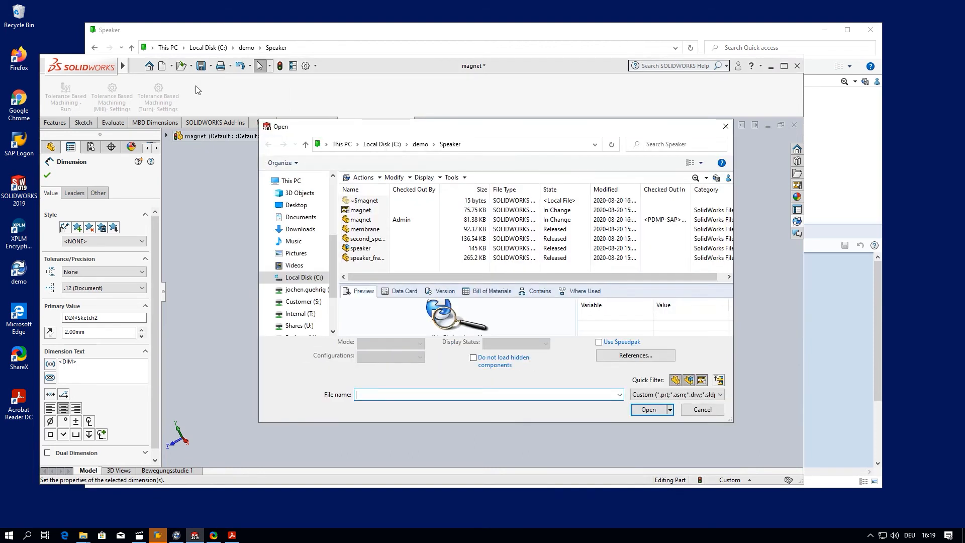
left_click(370, 210)
left_click(646, 403)
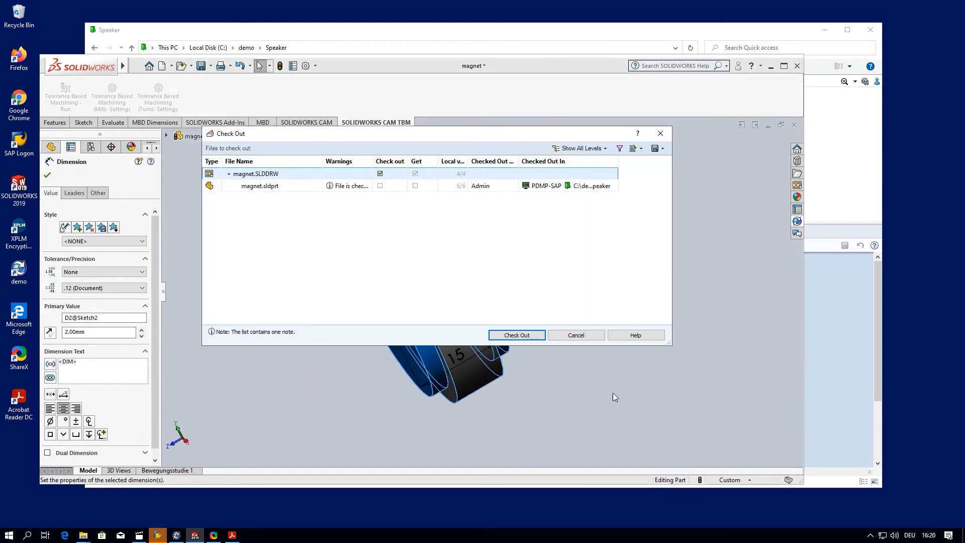
left_click(537, 334)
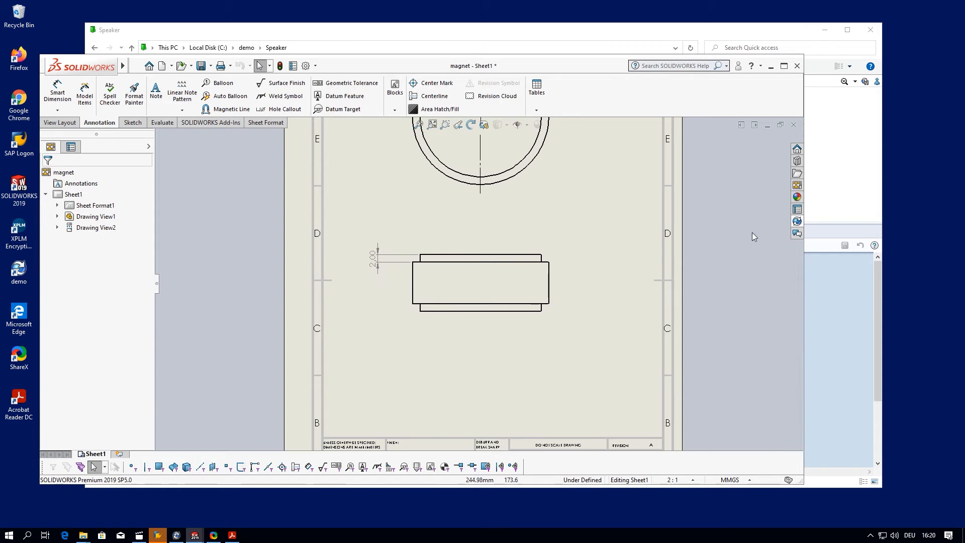
Step: Check in the magnet drawing together with its referenced magnet part
left_click(794, 222)
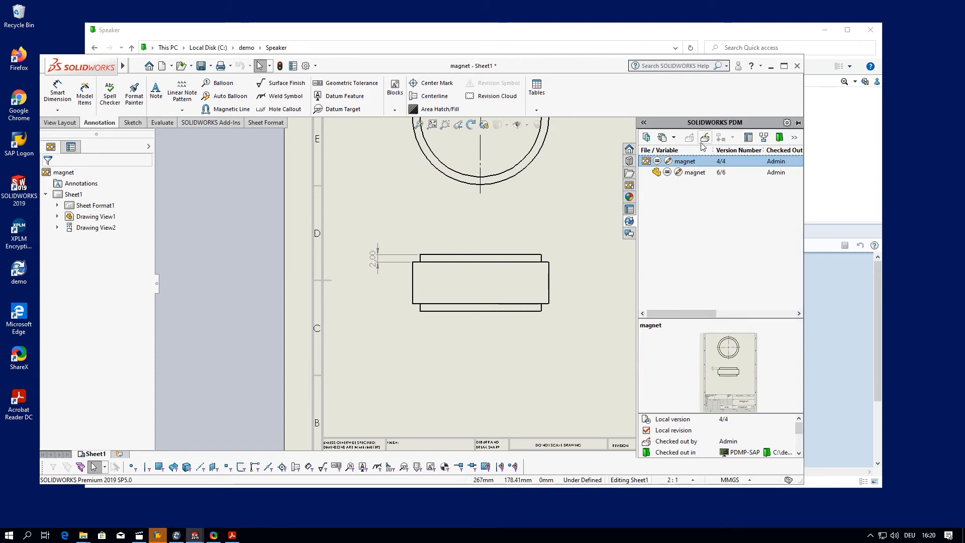
left_click(703, 143)
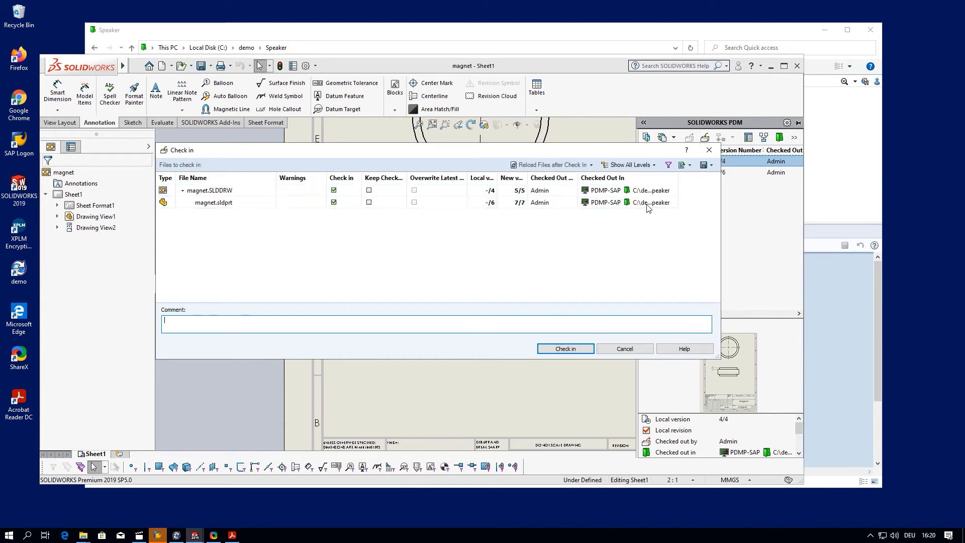
left_click(573, 351)
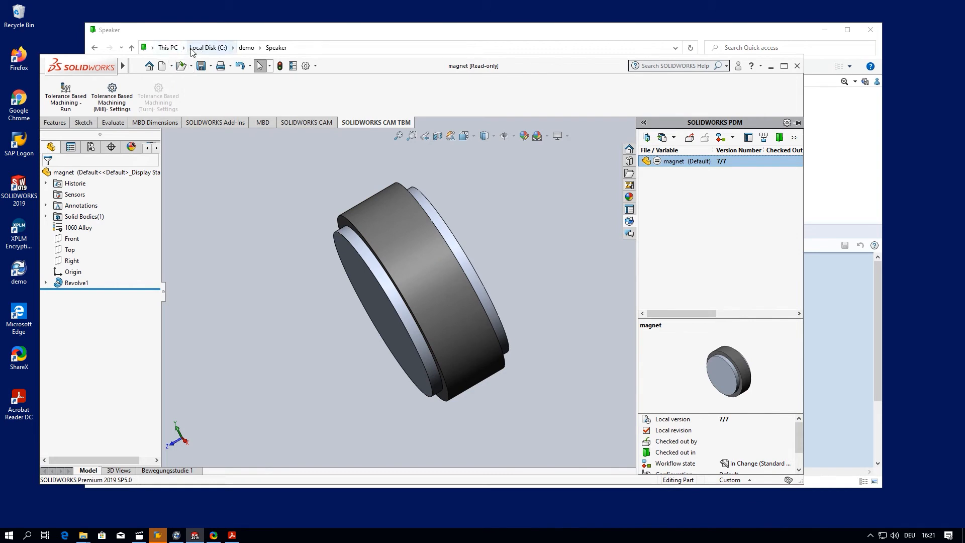
Step: Change the state of the magnet drawing and part in the Speaker folder with the Request approval (change) transition
left_click(201, 32)
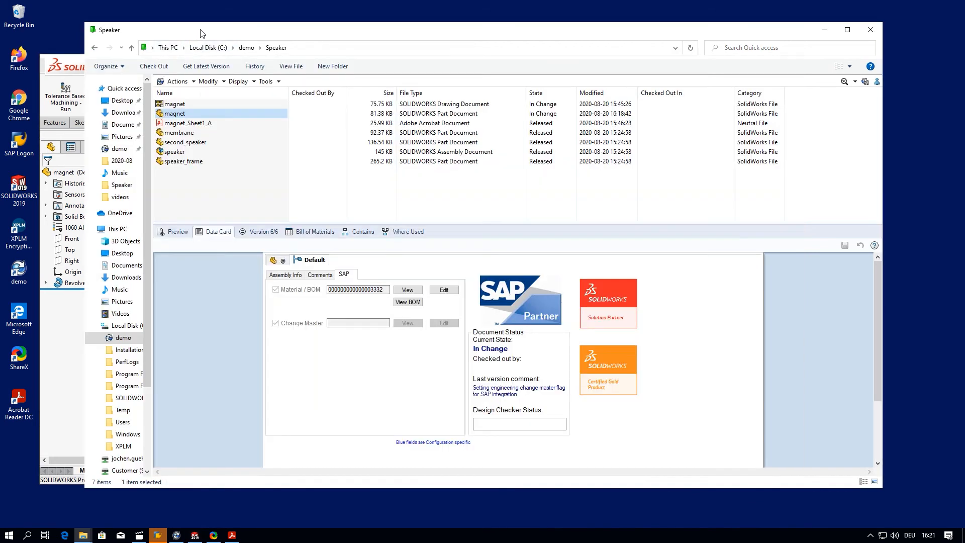
left_click(186, 105)
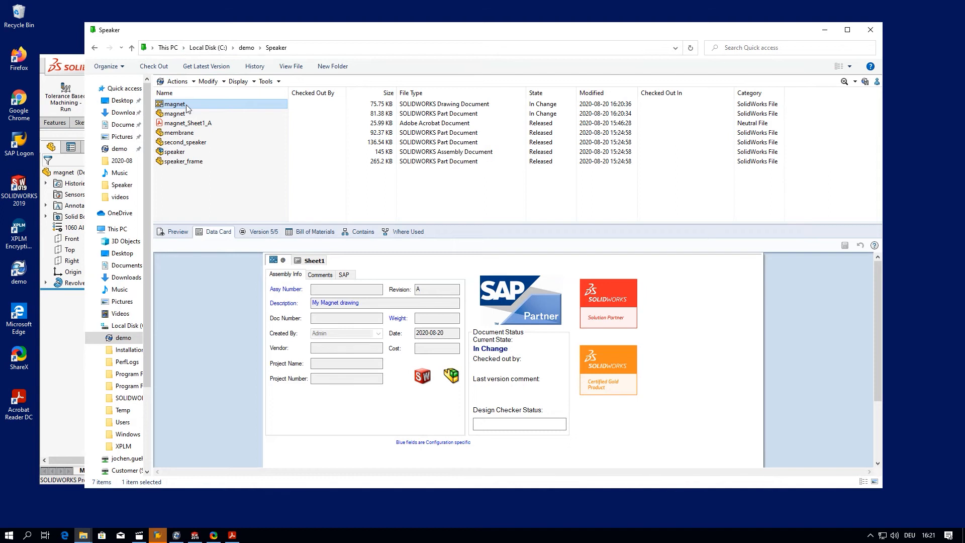
right_click(186, 104)
mouse_move(257, 309)
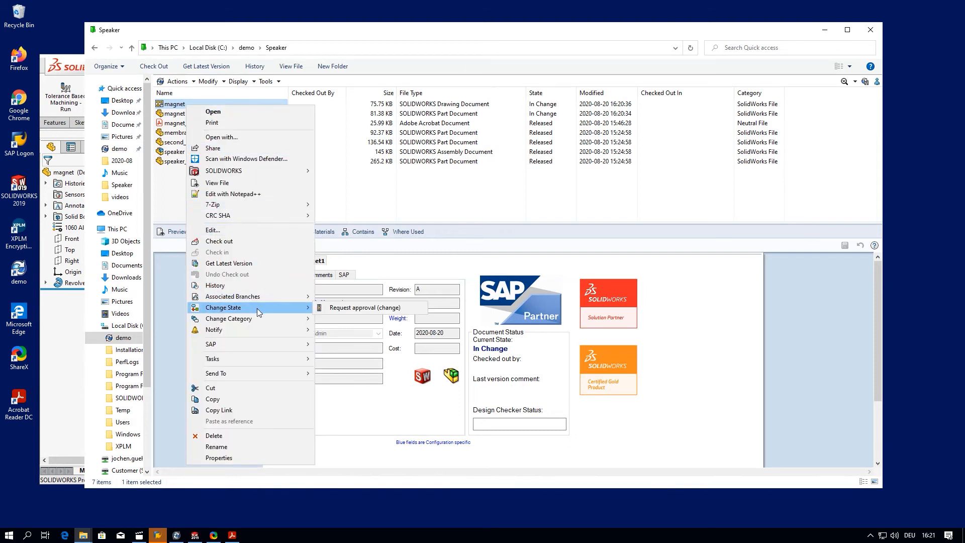
left_click(344, 308)
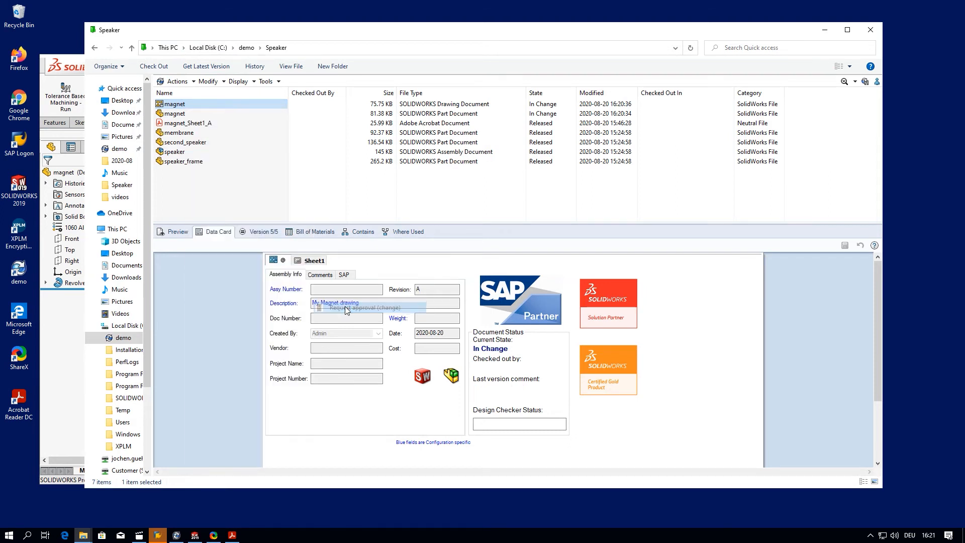
left_click(501, 340)
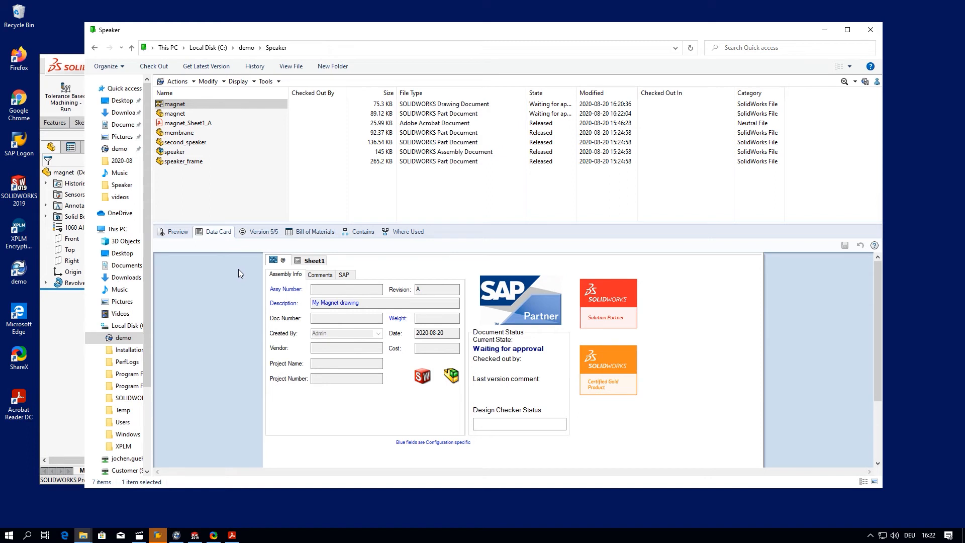
Step: View the magnet part's change master header in SAP from its data card, and return to the Engineering screen
left_click(171, 114)
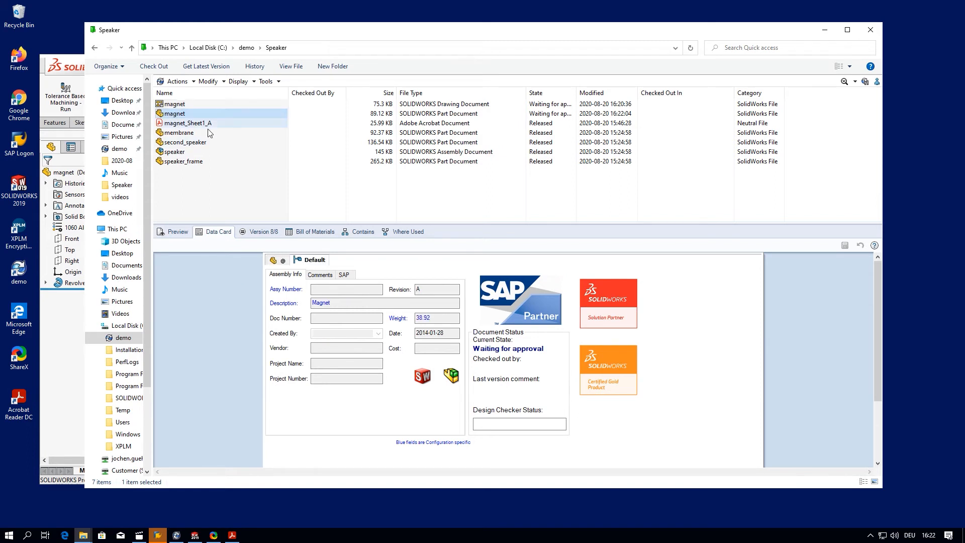
left_click(342, 276)
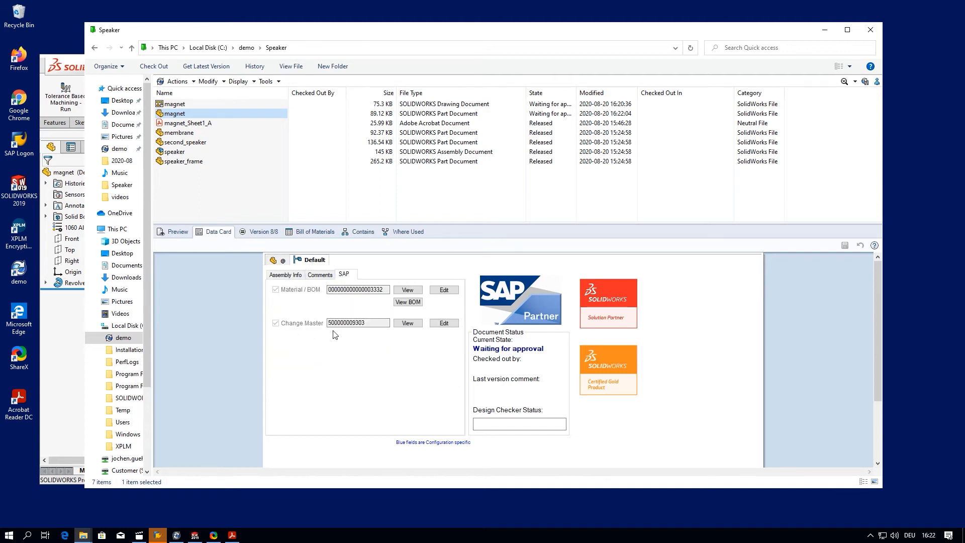
left_click(405, 324)
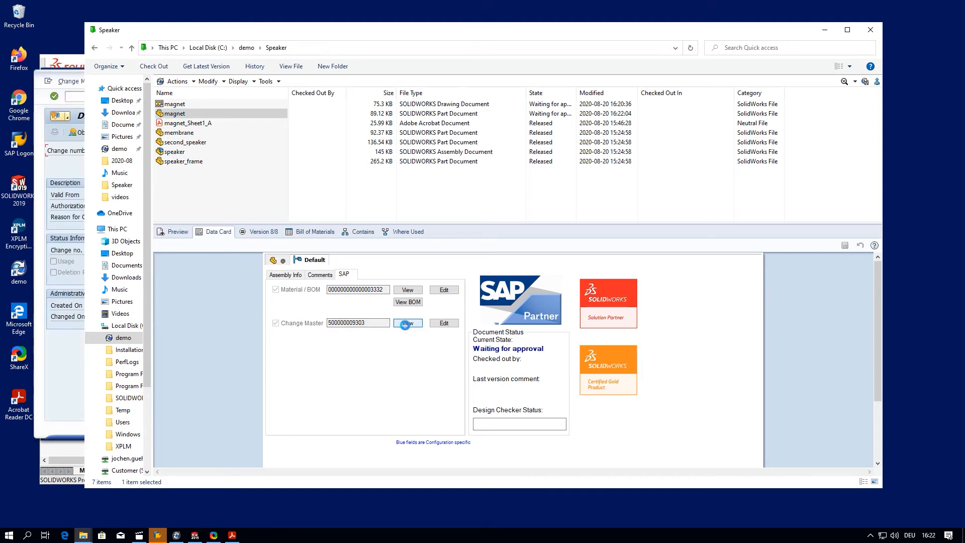
left_click(83, 362)
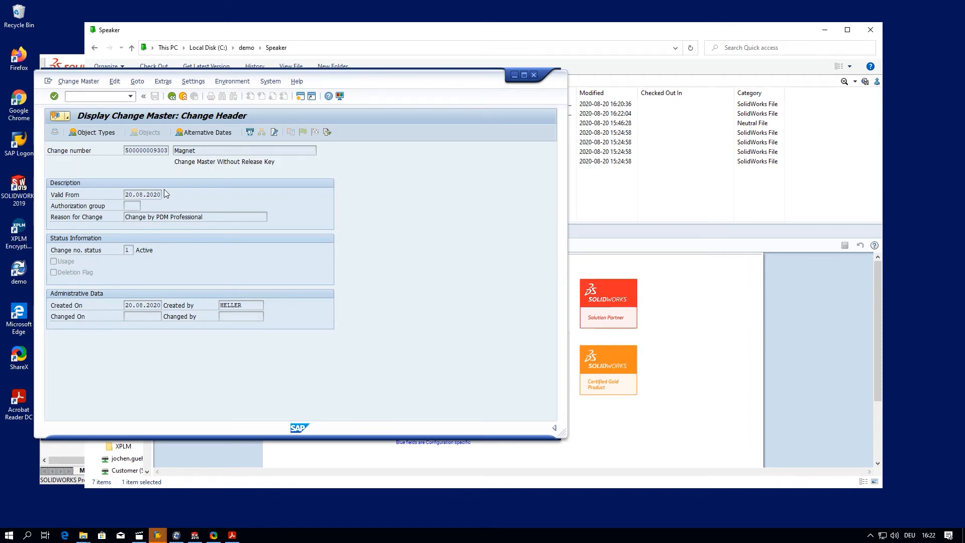
left_click(172, 96)
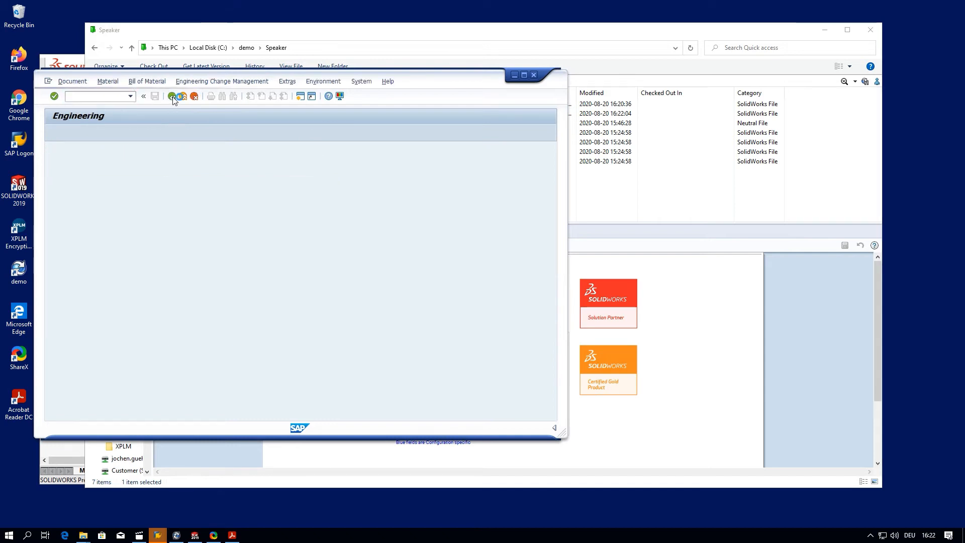
Step: Change the state of the magnet drawing and part in the Speaker folder with the Approve change transition
left_click(209, 30)
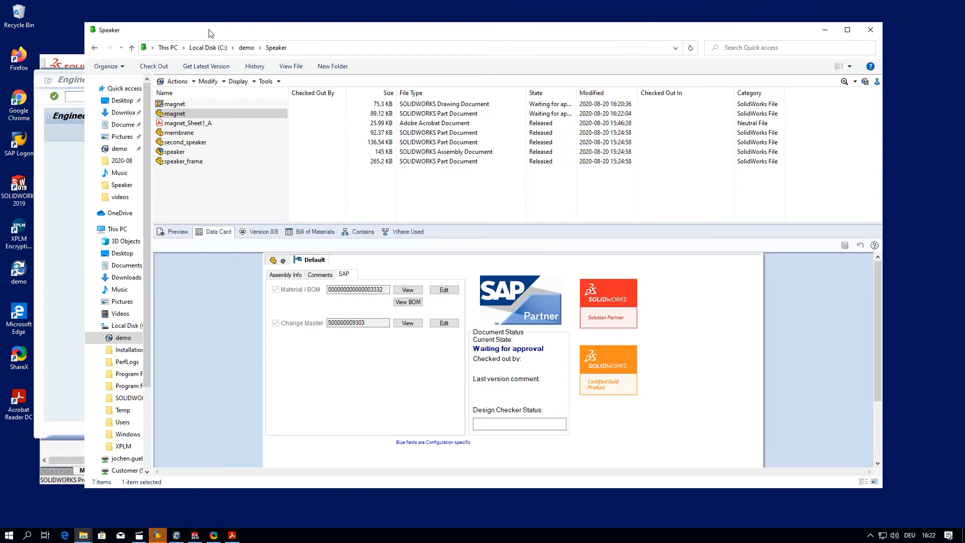
left_click(176, 104)
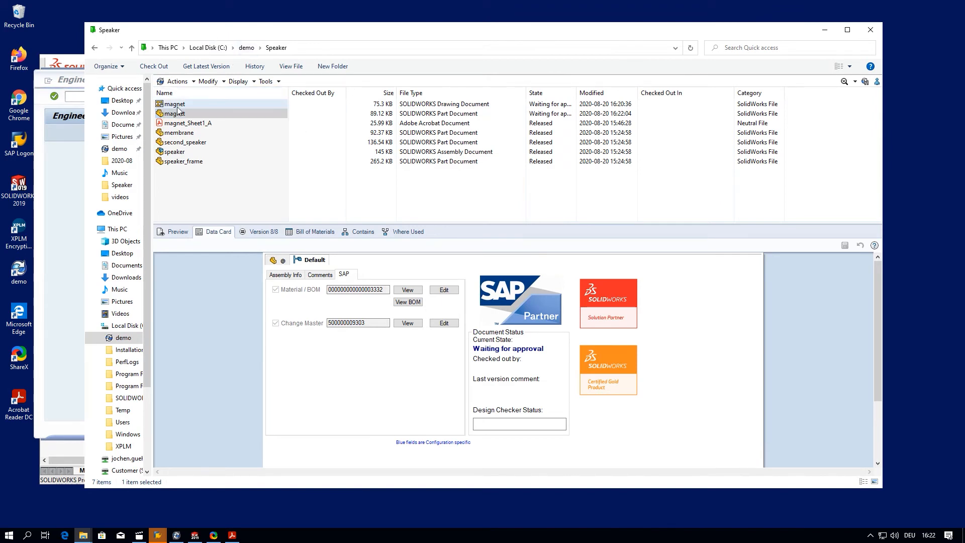
right_click(177, 106)
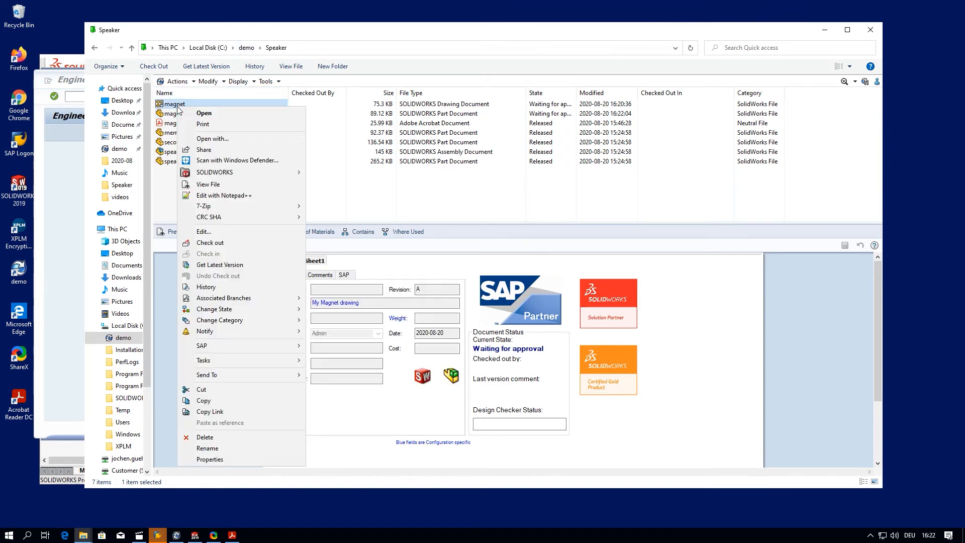
mouse_move(240, 309)
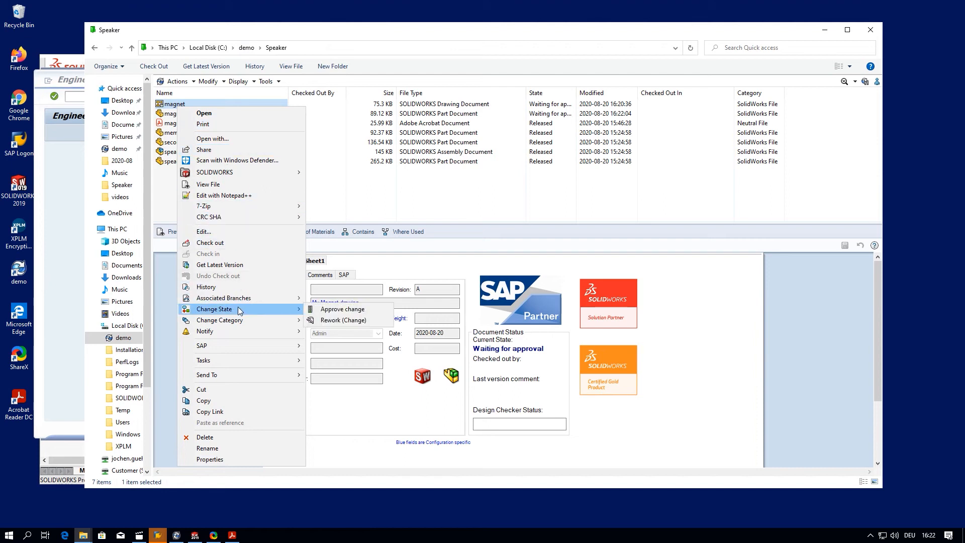
left_click(329, 310)
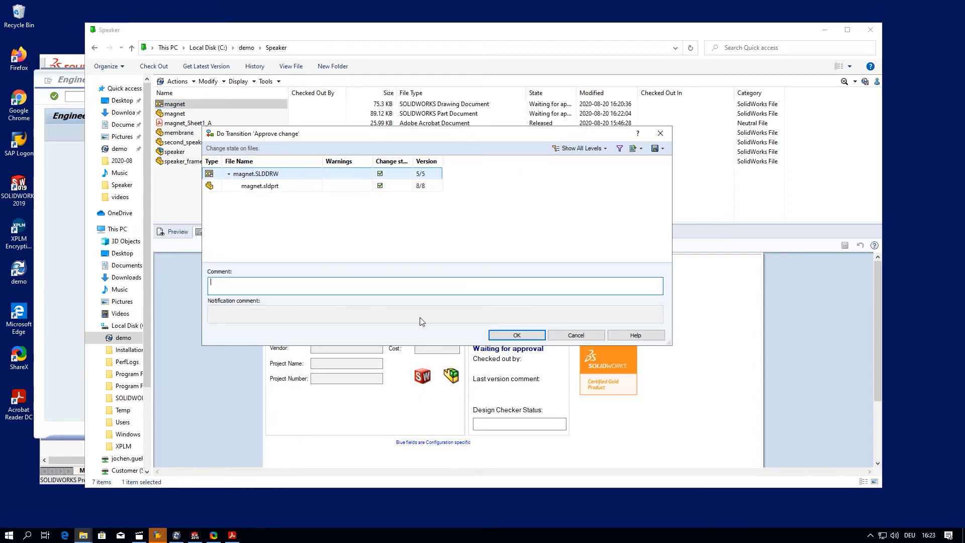
left_click(503, 334)
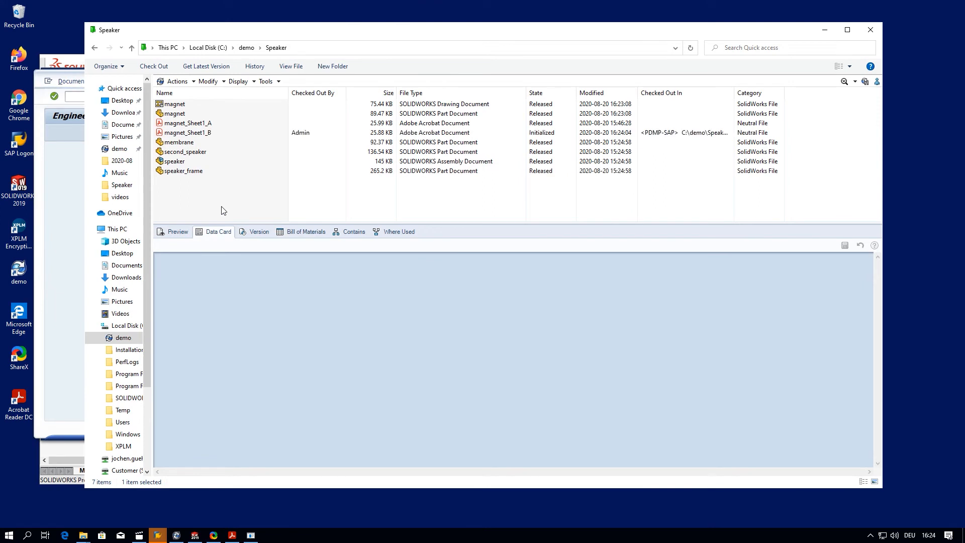
Step: Check the SAP material linked to the magnet_Sheet1_B PDF, including its revision level and additional data
left_click(188, 133)
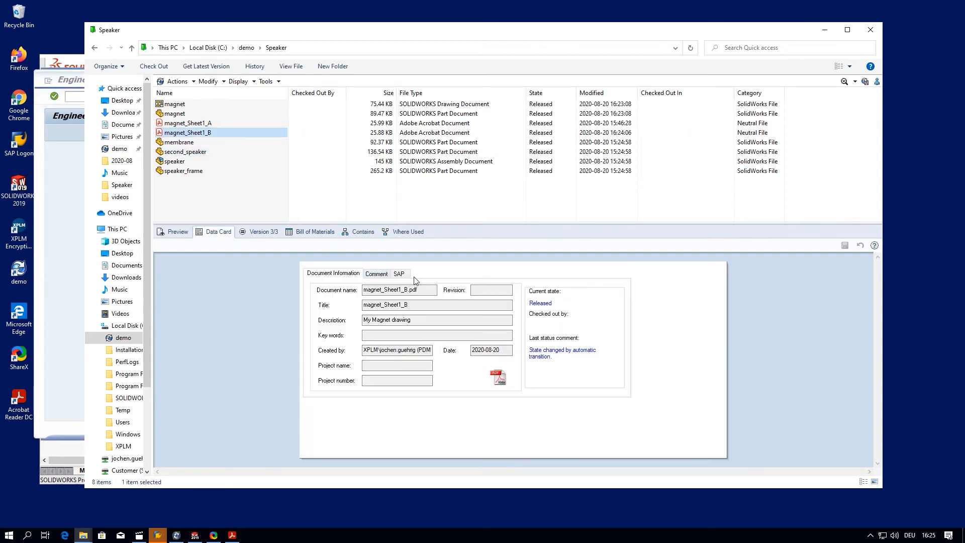
left_click(399, 274)
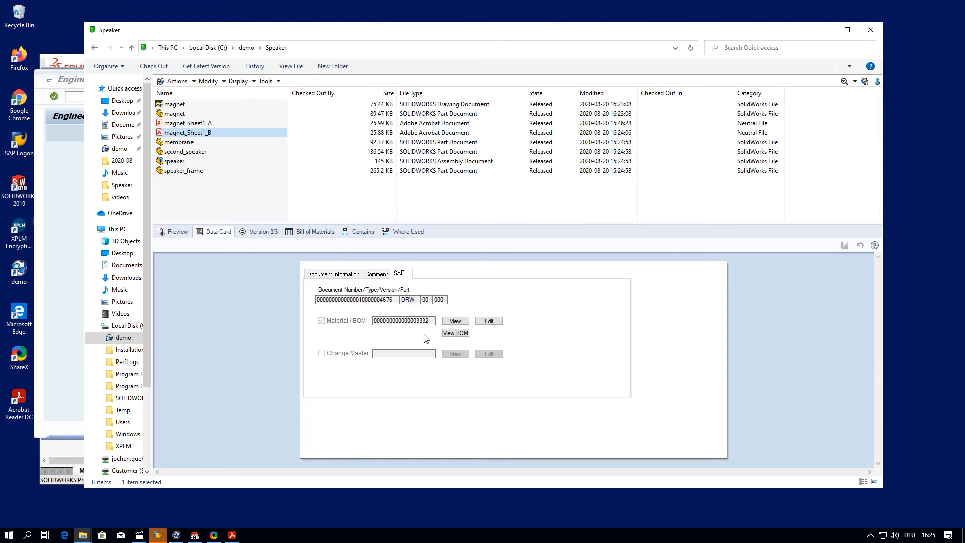
left_click(449, 321)
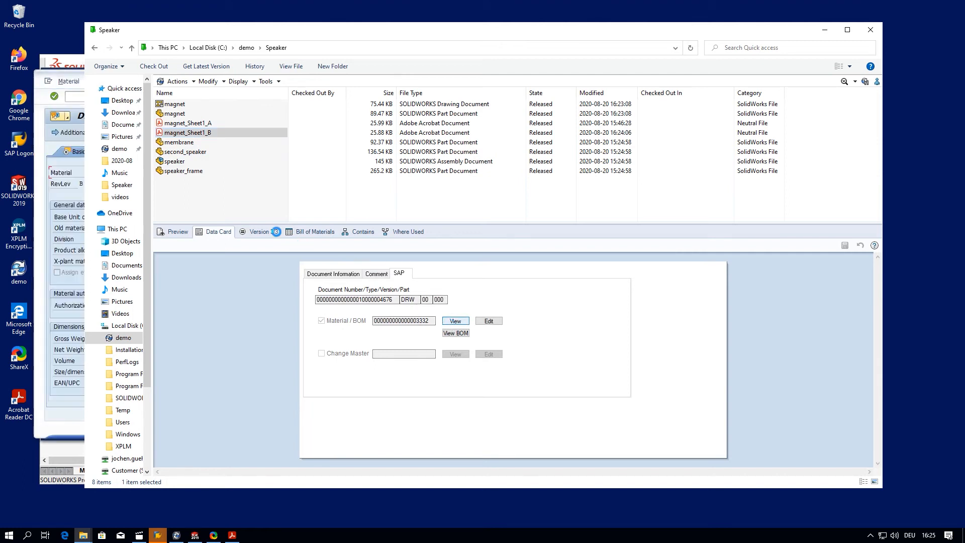
left_click(47, 192)
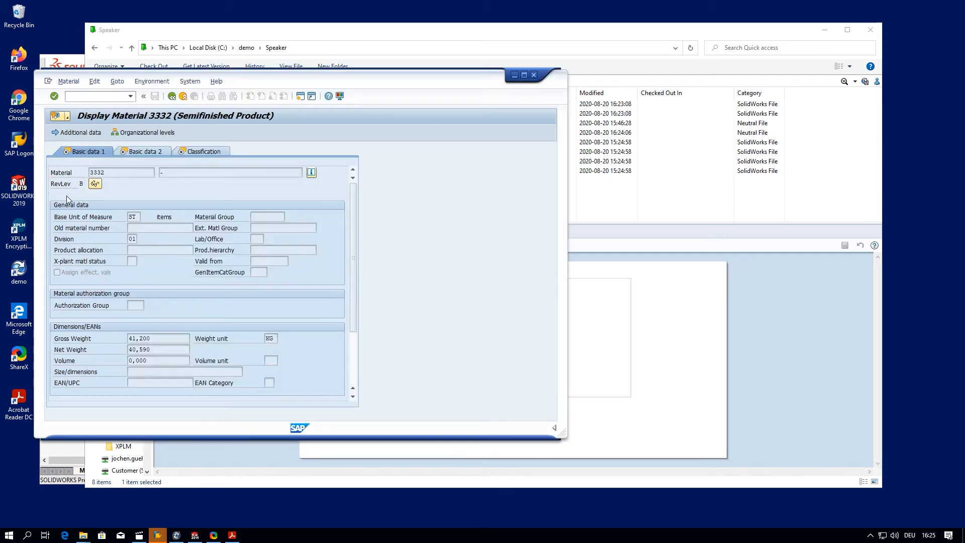
left_click(95, 184)
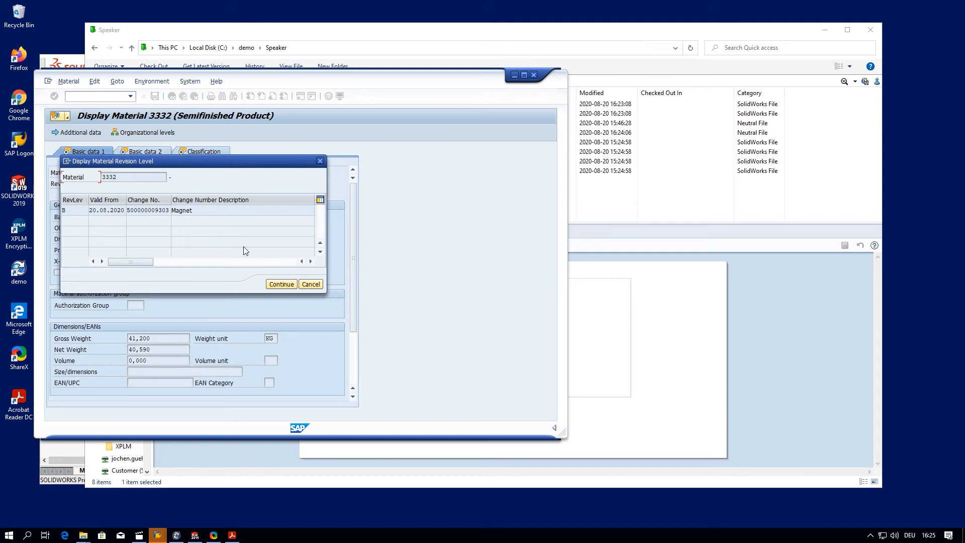
left_click(307, 284)
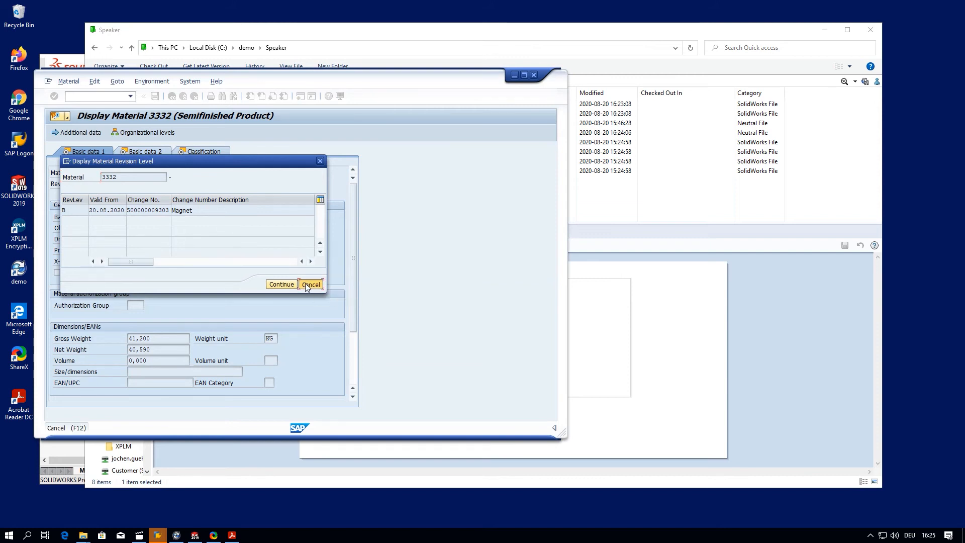
left_click(93, 133)
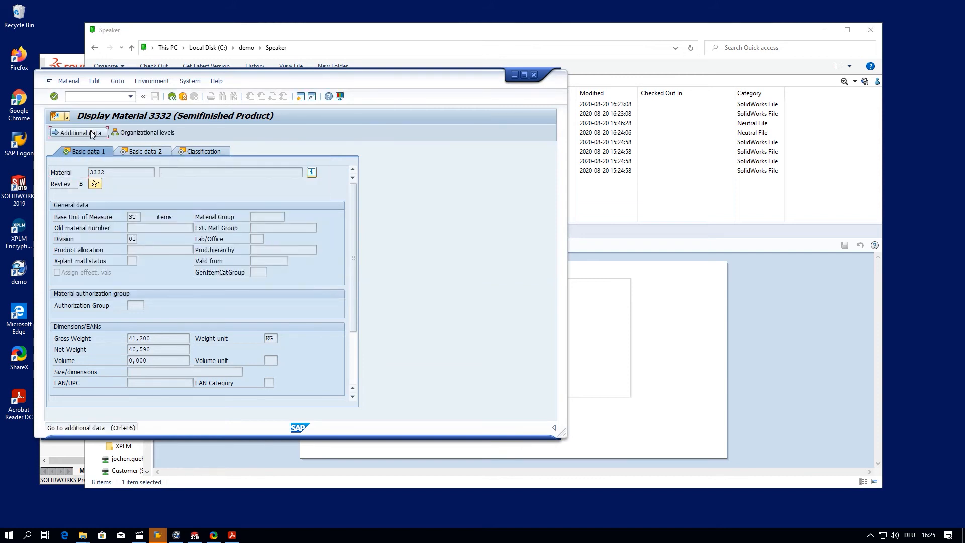
left_click(240, 153)
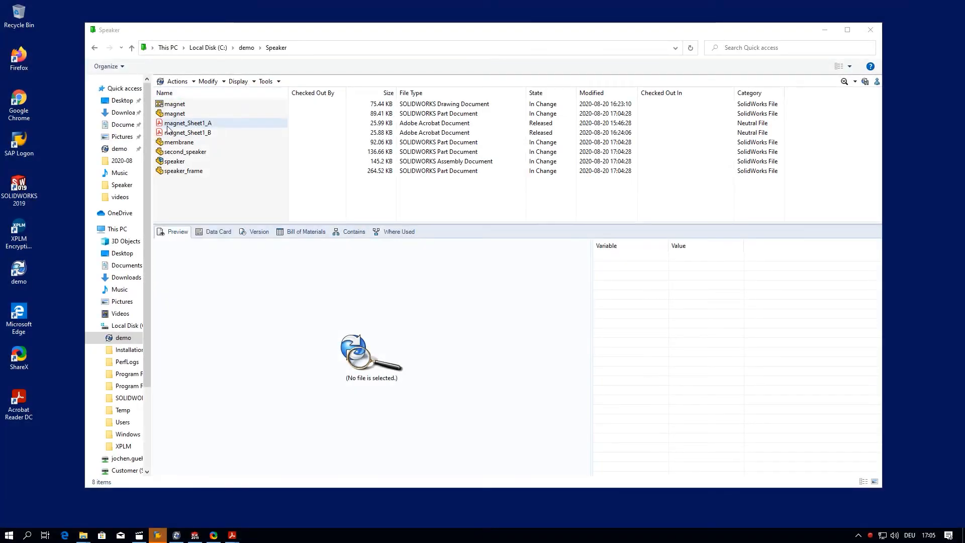
Step: Create a new change order in the Speaker folder from the Change Order template
right_click(171, 192)
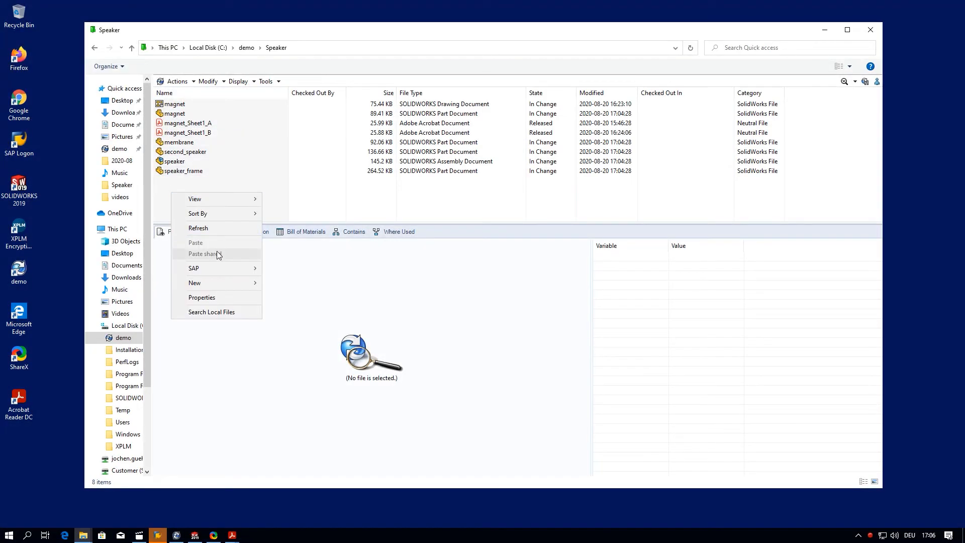
mouse_move(225, 282)
mouse_move(318, 297)
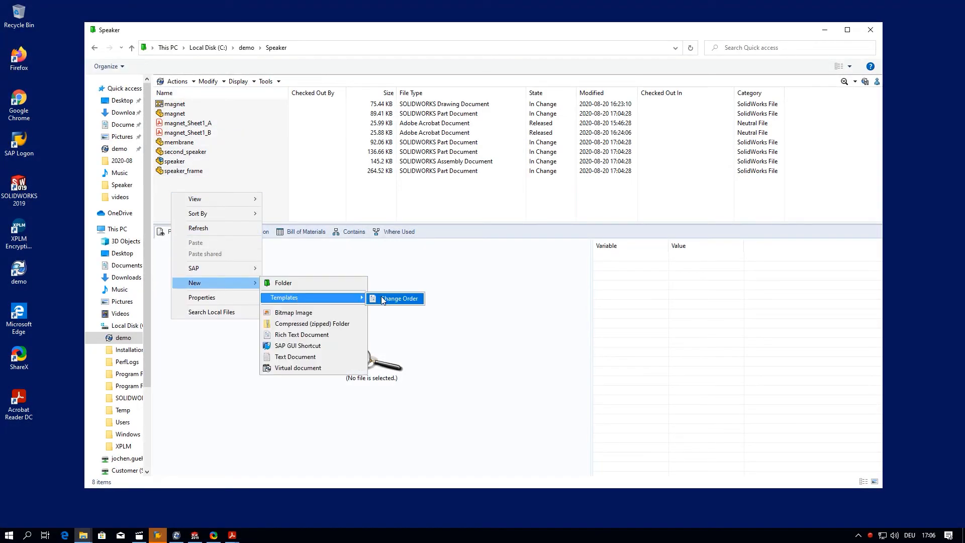
left_click(397, 298)
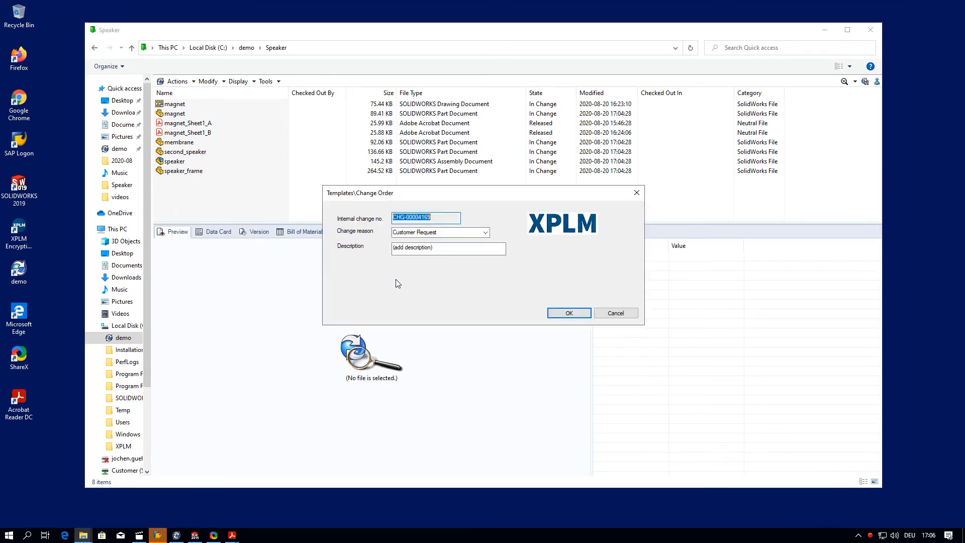
Step: Set the change order's description to "More power for my speaker" and create it
left_click(439, 250)
key("BackSpace")
key("BackSpace")
key("BackSpace")
key("BackSpace")
key("BackSpace")
key("BackSpace")
key("BackSpace")
key("BackSpace")
key("BackSpace")
key("BackSpace")
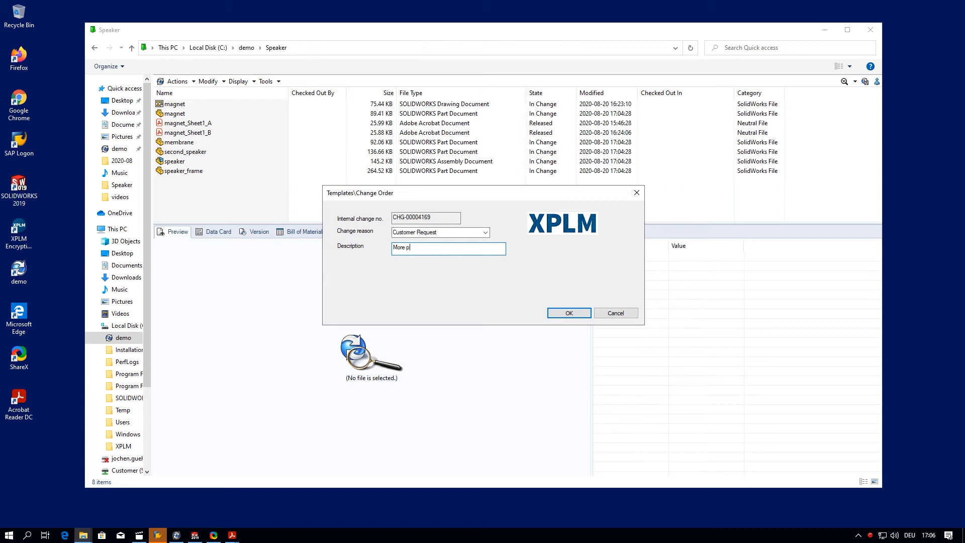
type("More power for my speaker")
left_click(569, 313)
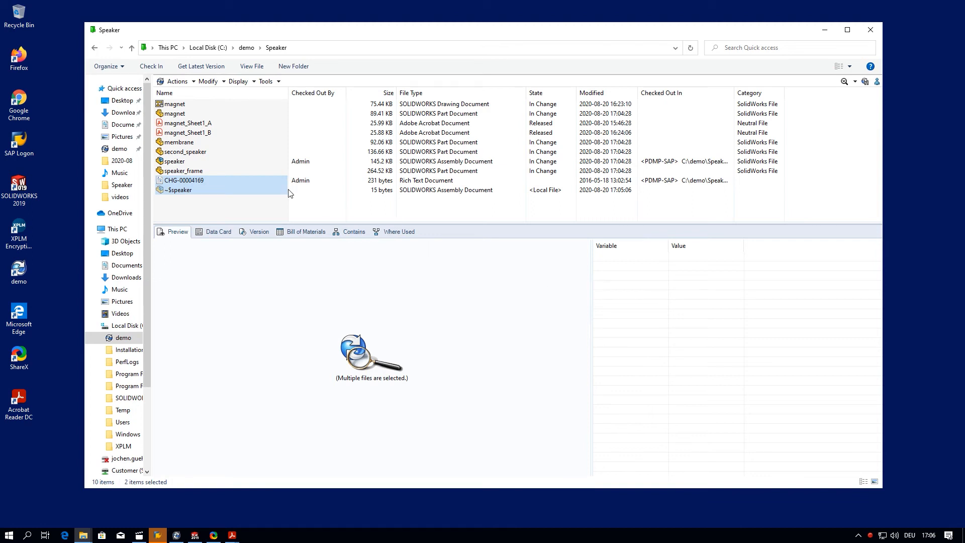
Step: Open the new change order document and add the line "Add two more magnets to the speaker" under its heading
right_click(240, 180)
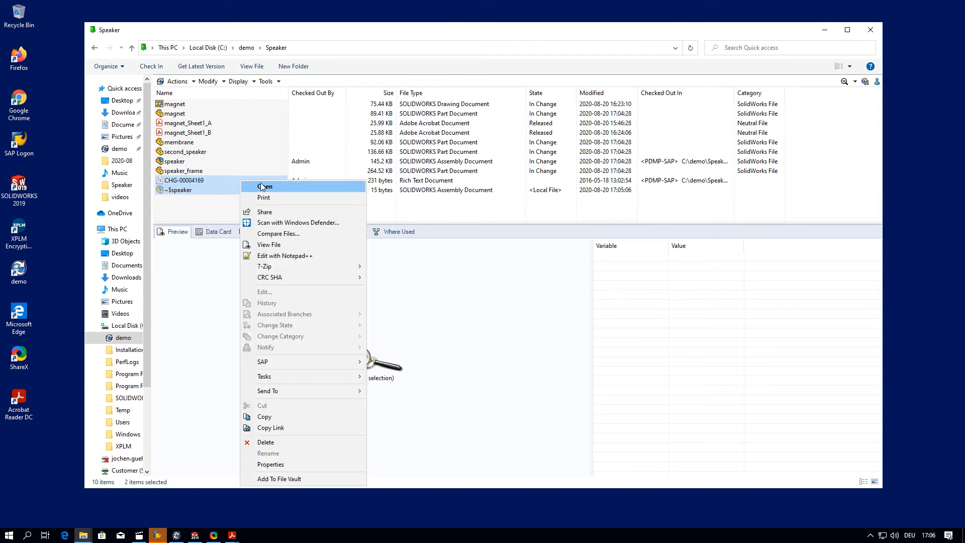
left_click(263, 183)
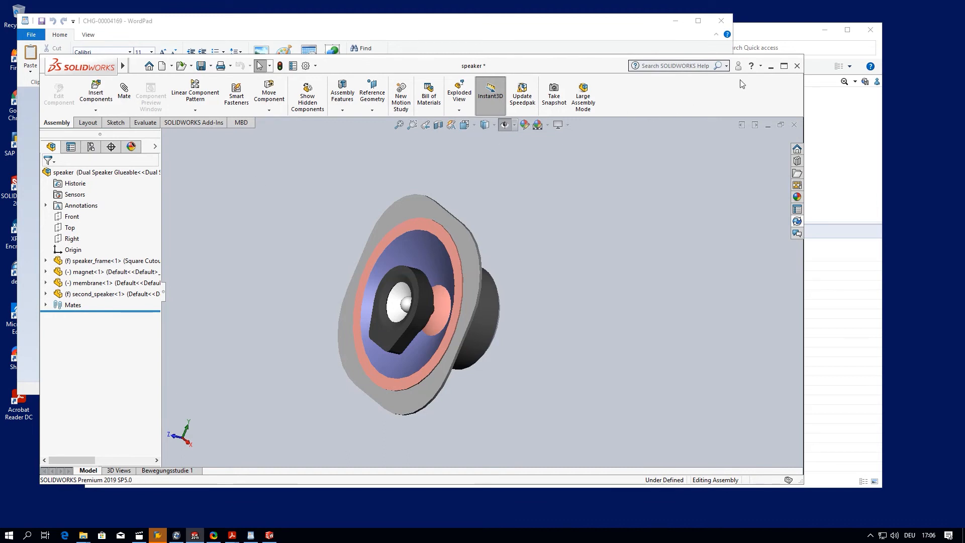
left_click(771, 66)
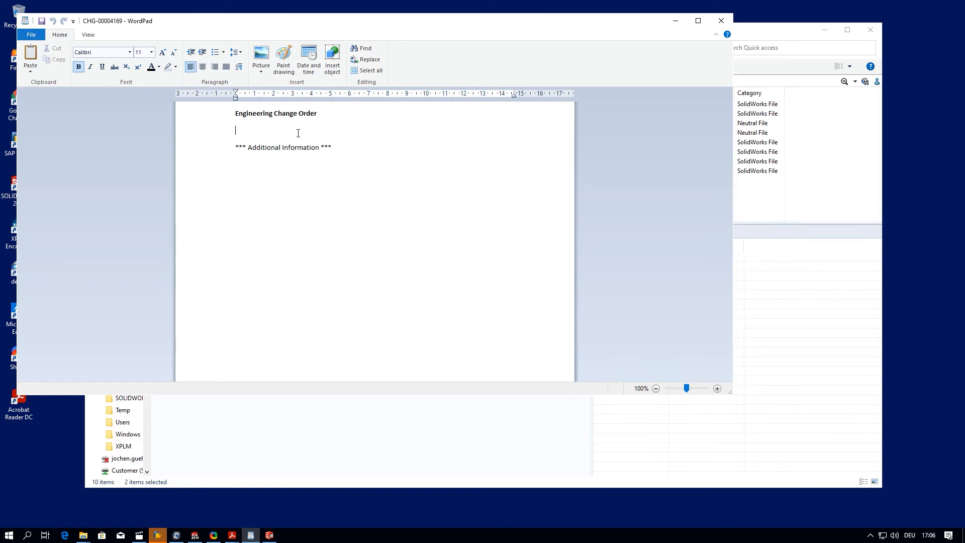
type("Add two more magnets")
key("Return")
key("Return")
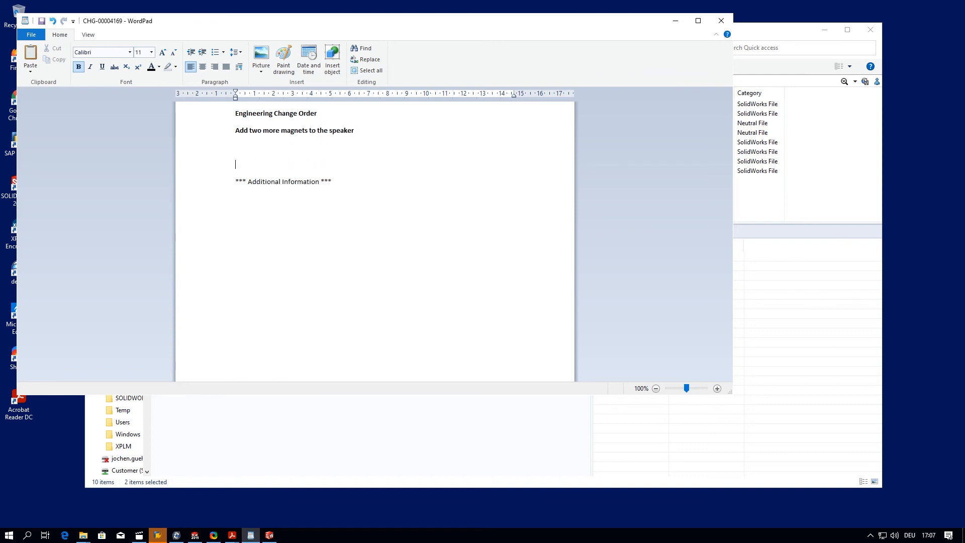
Step: Insert the speaker_to_be_changed_001 picture from Saved Pictures below the text, and save and close the change order document
left_click(261, 70)
left_click(269, 85)
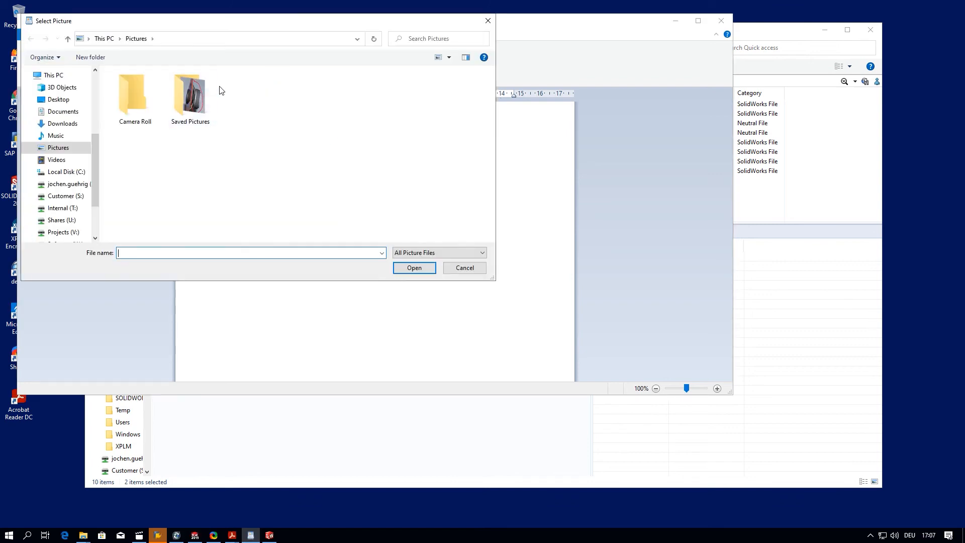
double_click(196, 98)
left_click(135, 101)
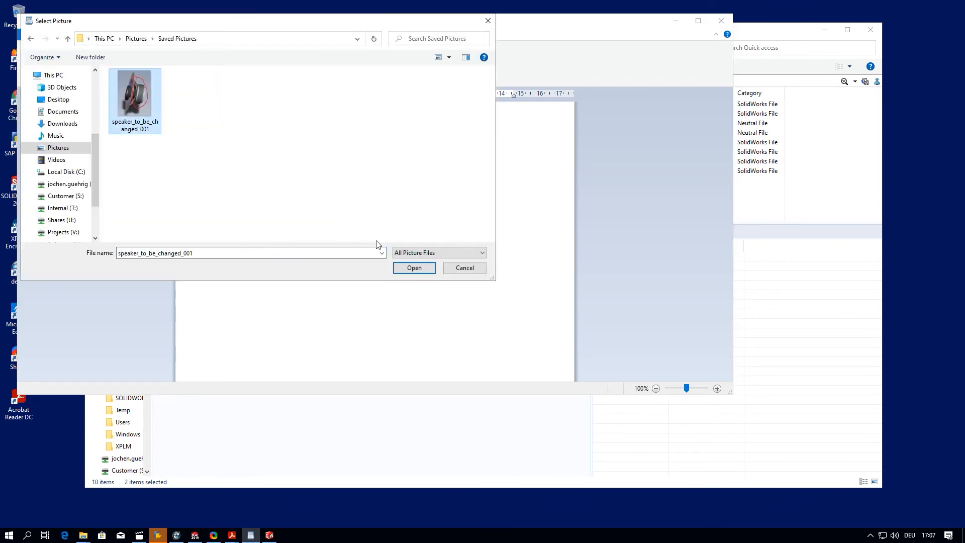
left_click(414, 268)
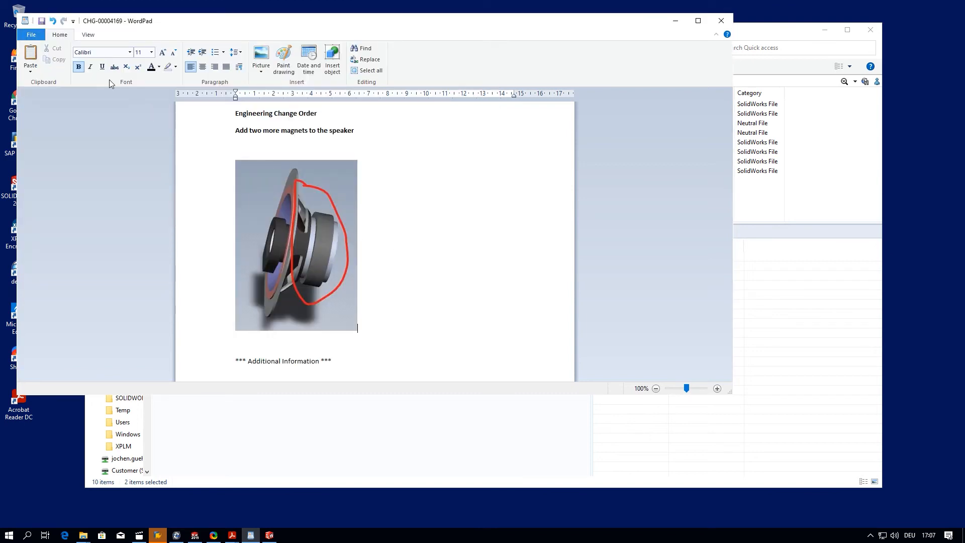
left_click(42, 22)
left_click(721, 21)
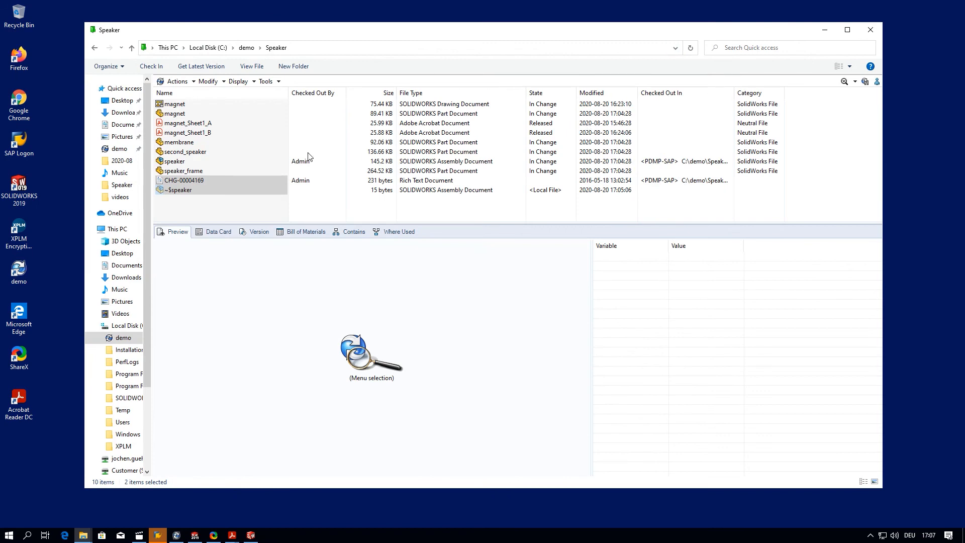
Step: Check in the change order file in the Speaker folder
left_click(244, 169)
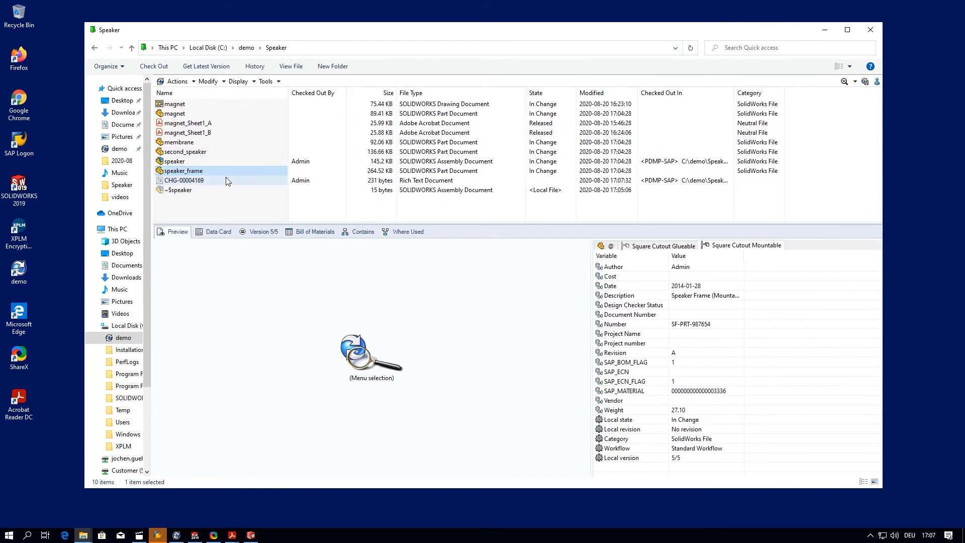
left_click(213, 180)
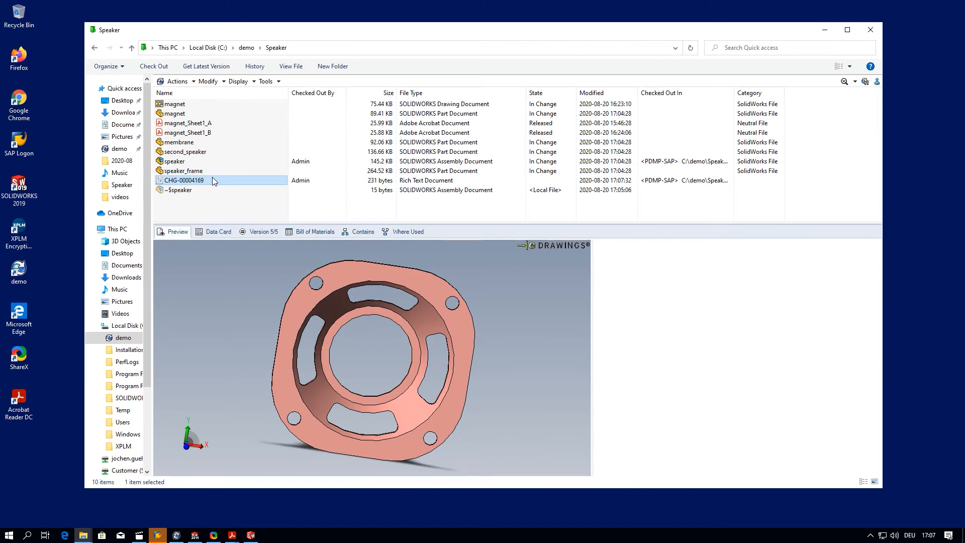
left_click(212, 180)
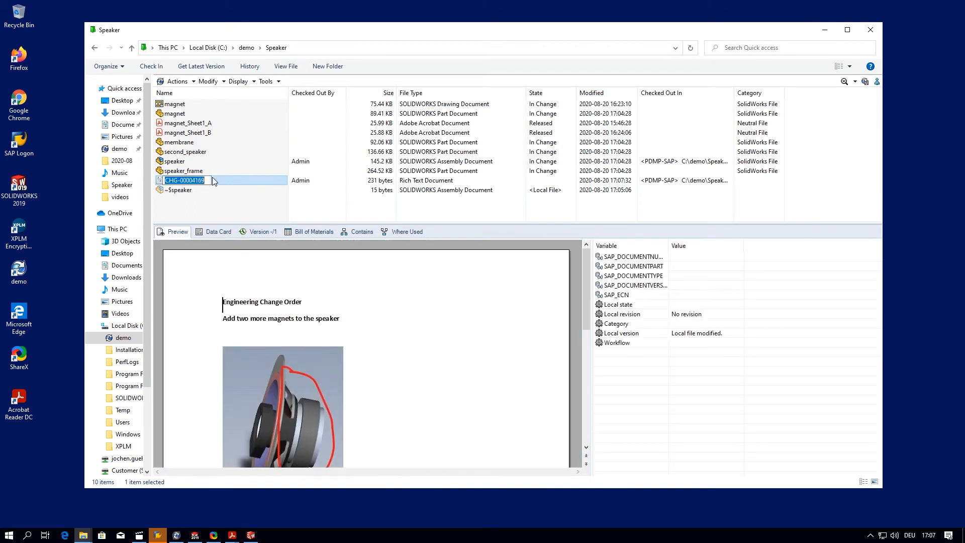
right_click(212, 176)
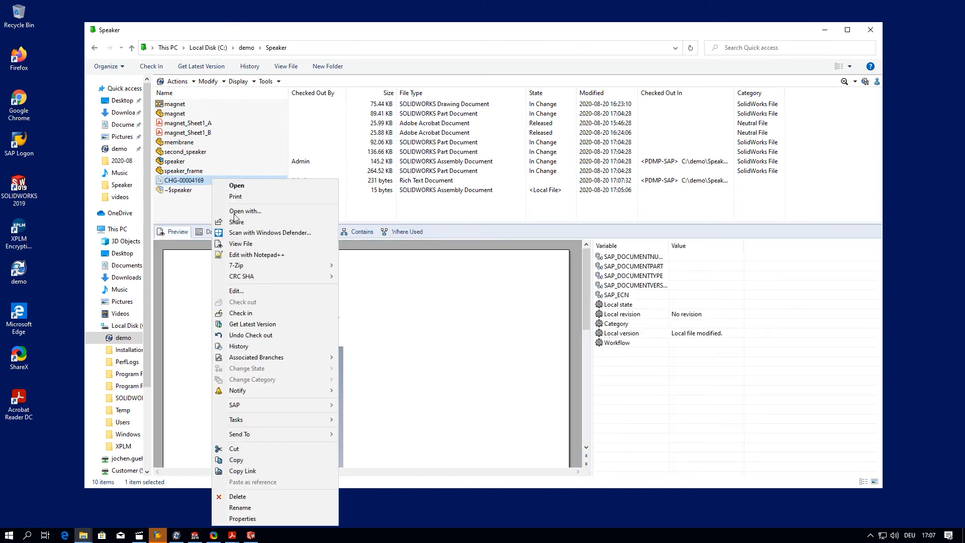
left_click(246, 313)
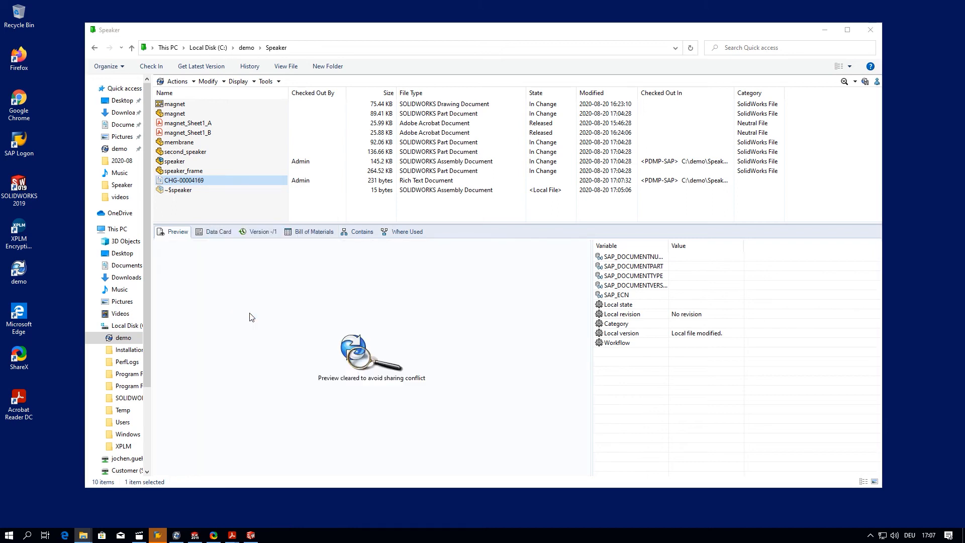
left_click(546, 349)
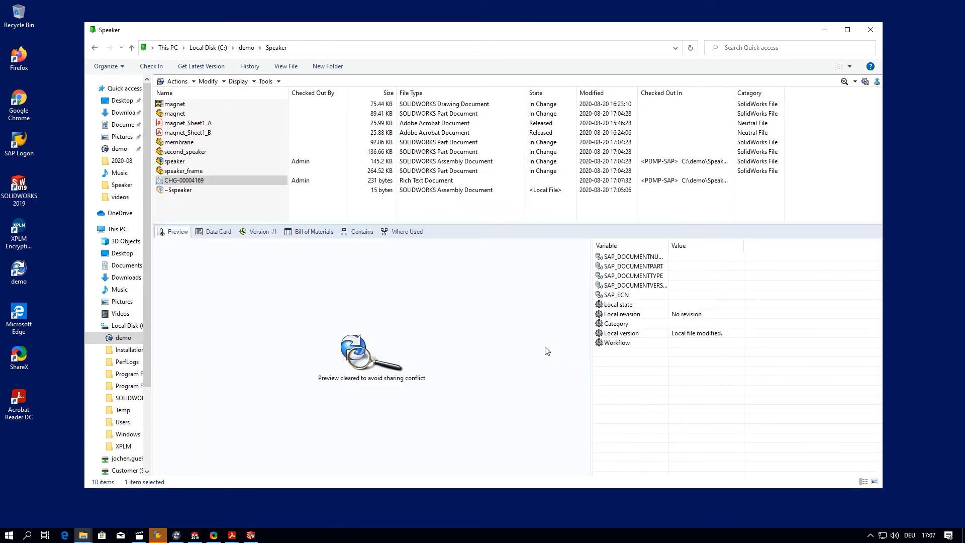
Step: Review the change order's general and SAP information on its data card
left_click(217, 233)
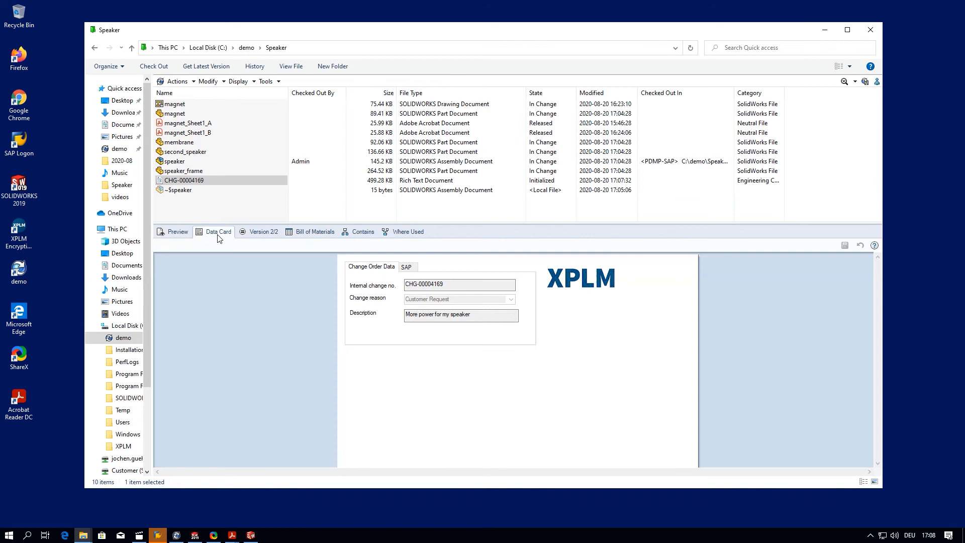
left_click(408, 267)
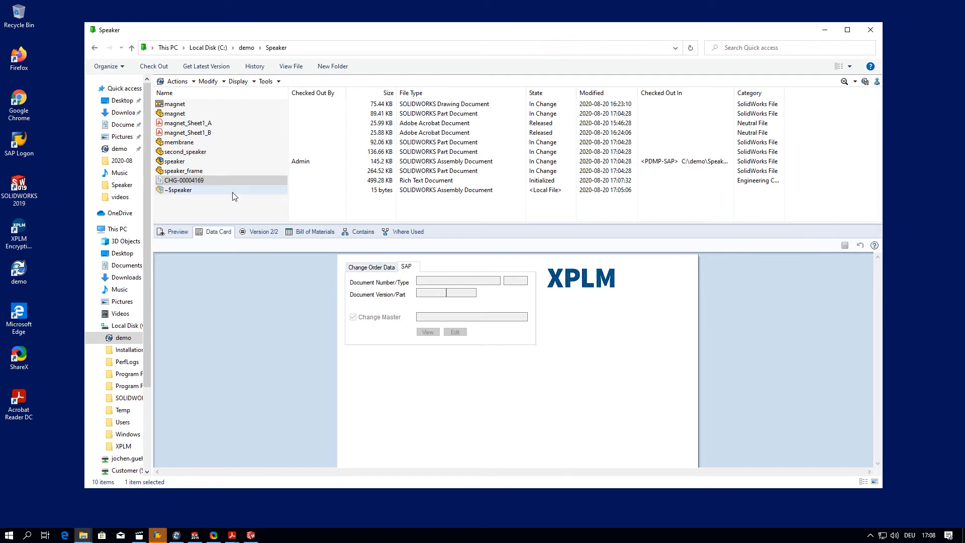
left_click(359, 267)
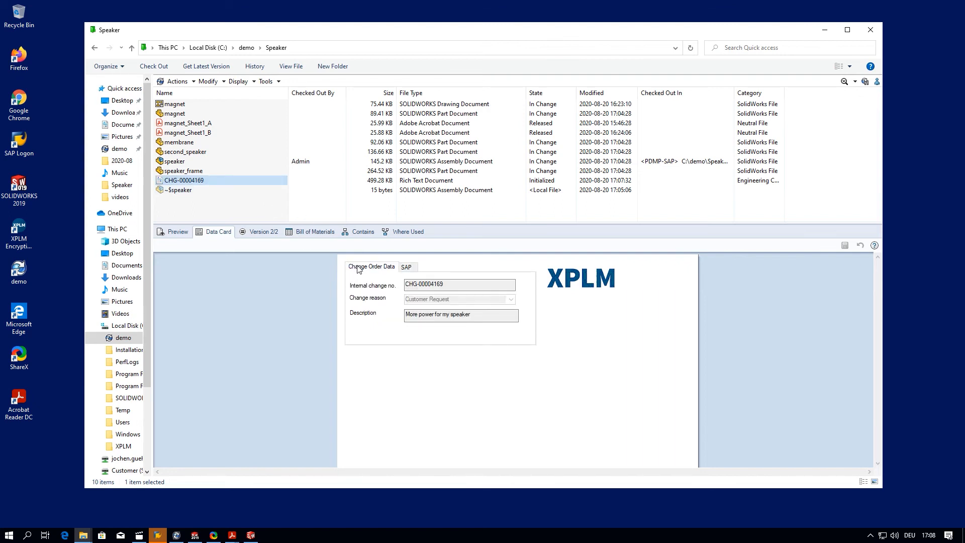
Step: Change the change order's workflow state to Implementation
right_click(243, 181)
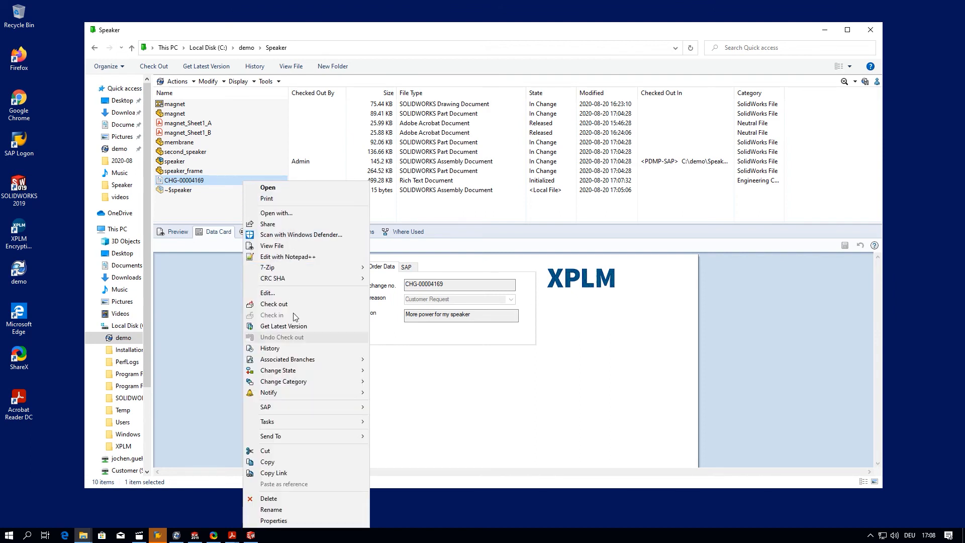
mouse_move(315, 373)
left_click(407, 373)
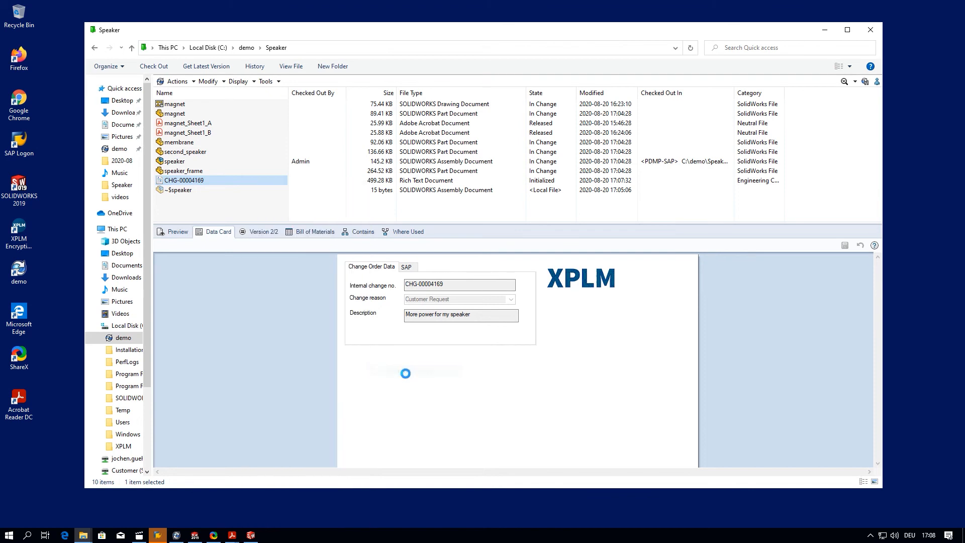
left_click(513, 338)
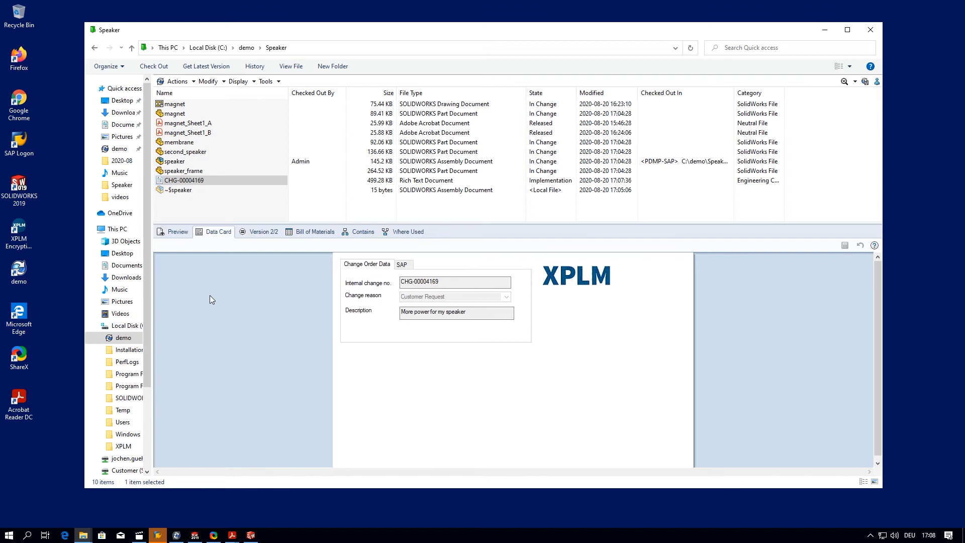
Step: View the change order's change master header and linked documents in SAP from its data card, and return to the Engineering screen
left_click(187, 180)
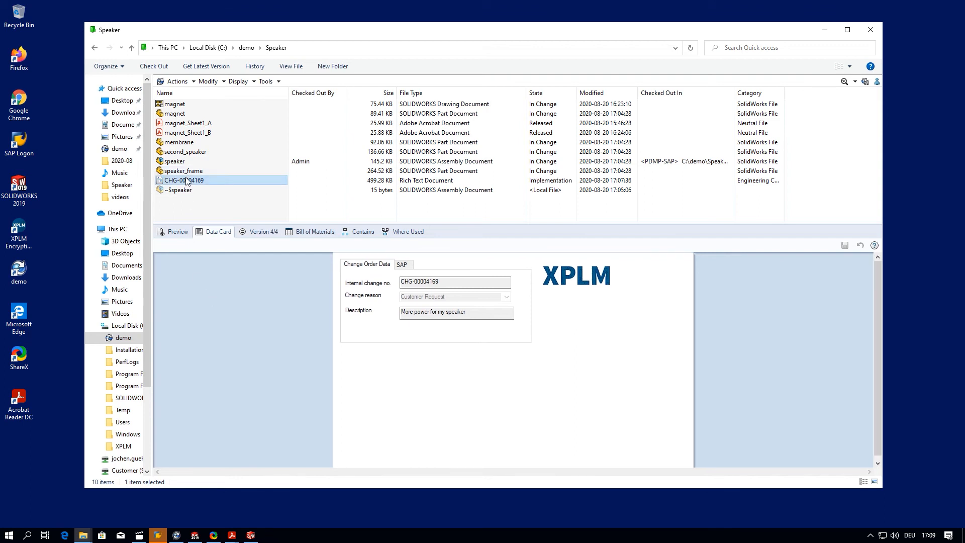
left_click(403, 265)
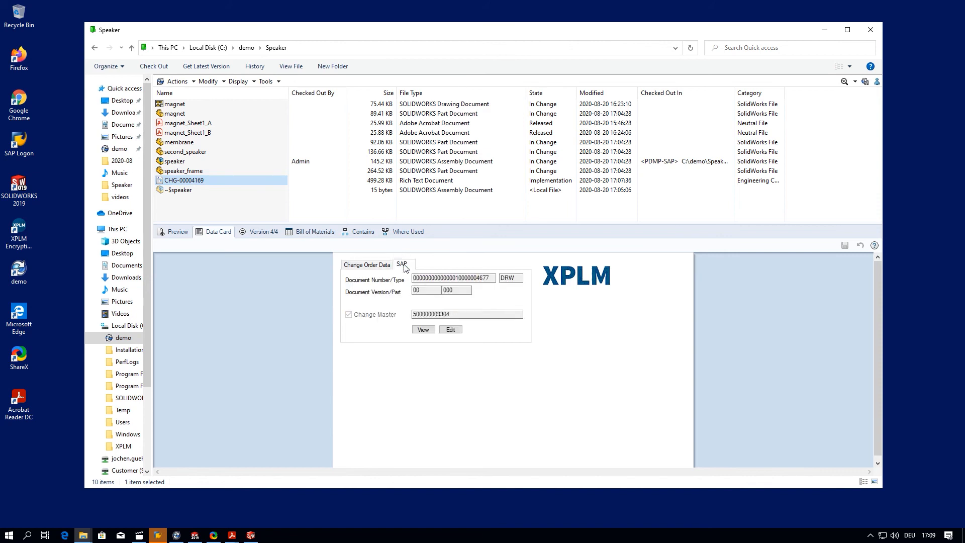
left_click(423, 330)
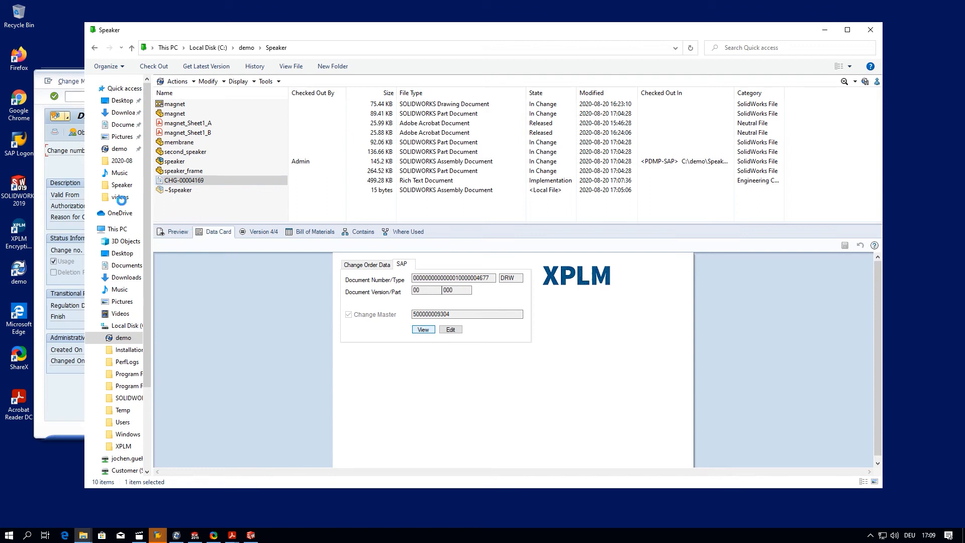
left_click(47, 168)
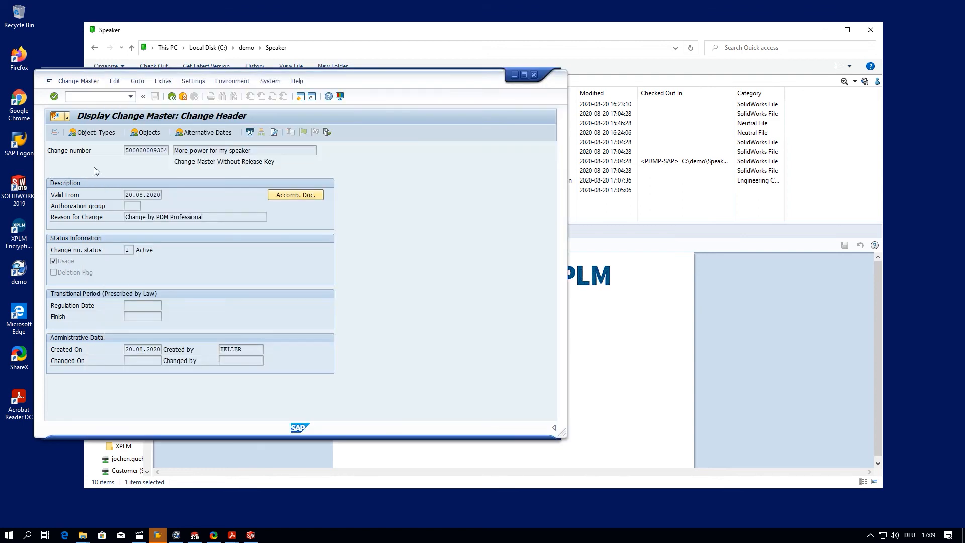
left_click(280, 196)
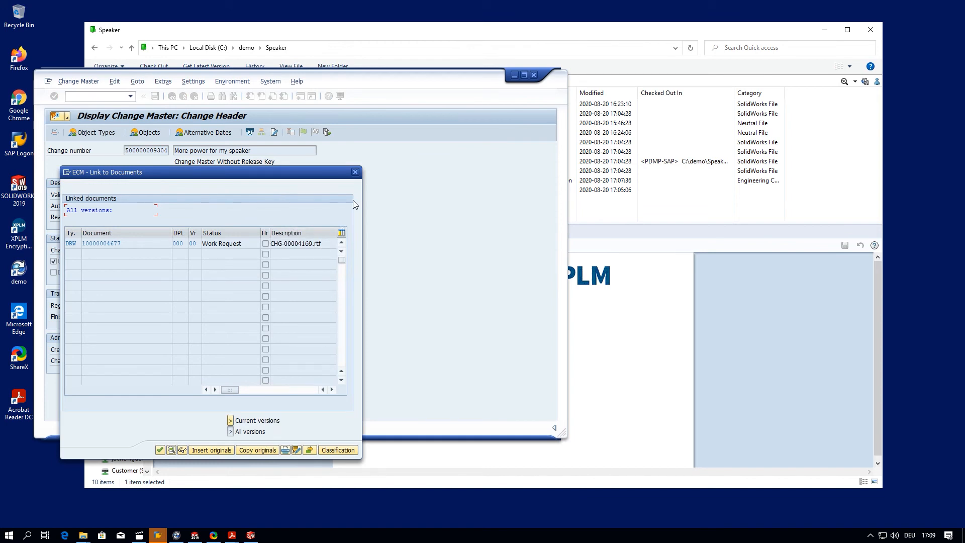
left_click(355, 173)
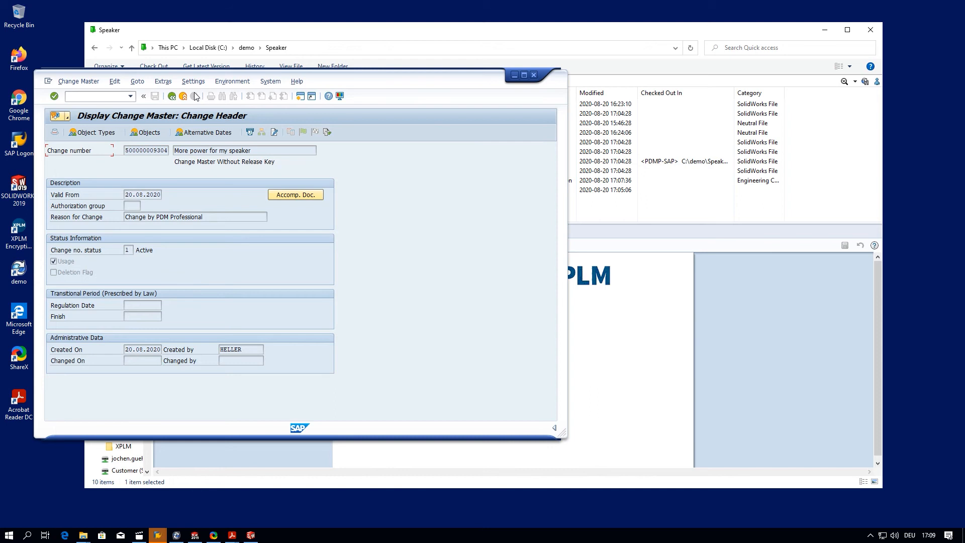
left_click(171, 97)
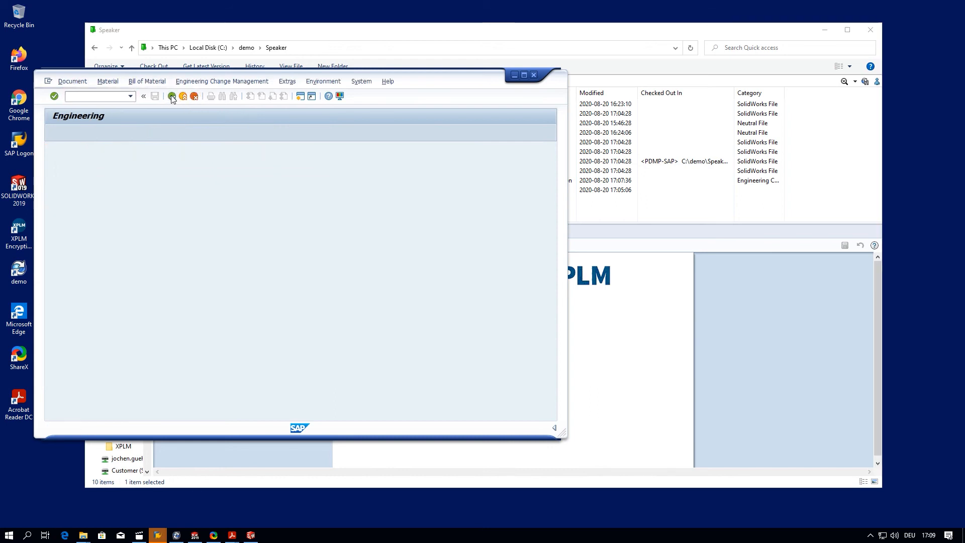
Step: Return to the Speaker folder and select the change master number on the change order's data card
left_click(223, 34)
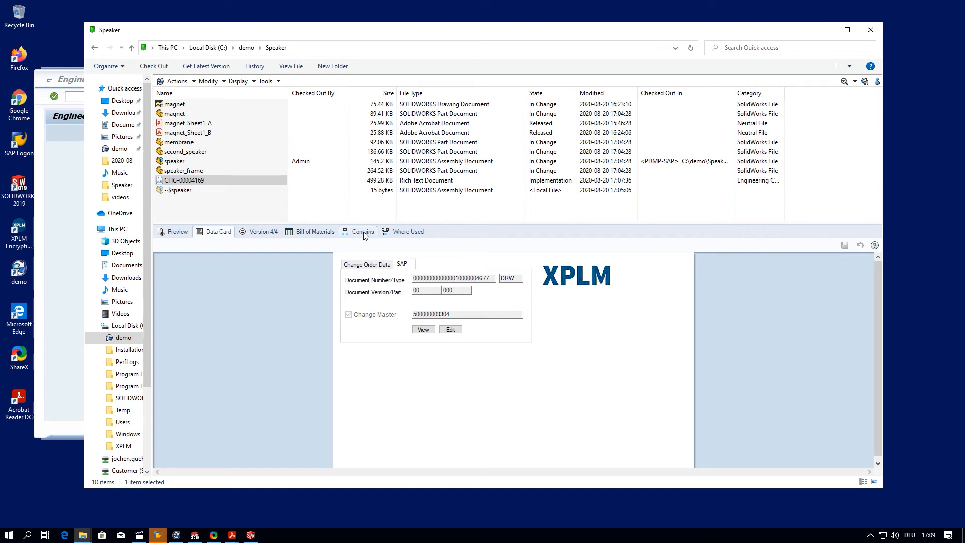
left_click(449, 313)
left_click_drag(449, 312, 413, 311)
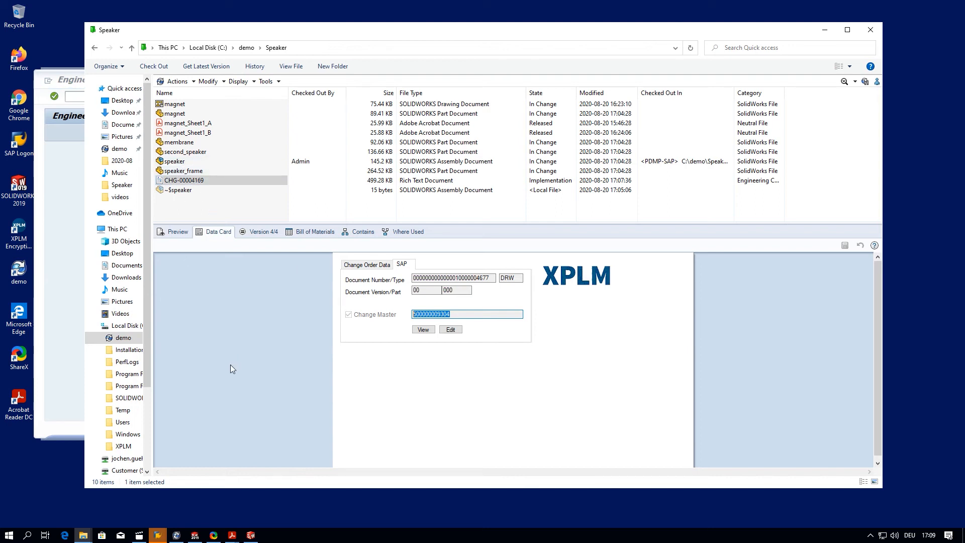
Step: Dismiss the file launcher error and switch to the speaker assembly open in SOLIDWORKS
left_click(247, 541)
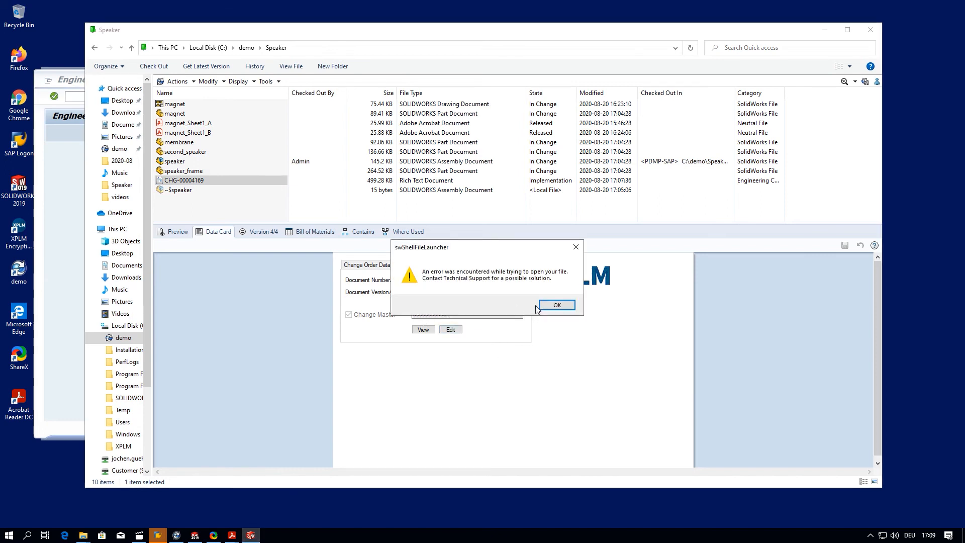
left_click(557, 304)
key("alt+Tab")
key("alt+Tab")
key("alt+Tab")
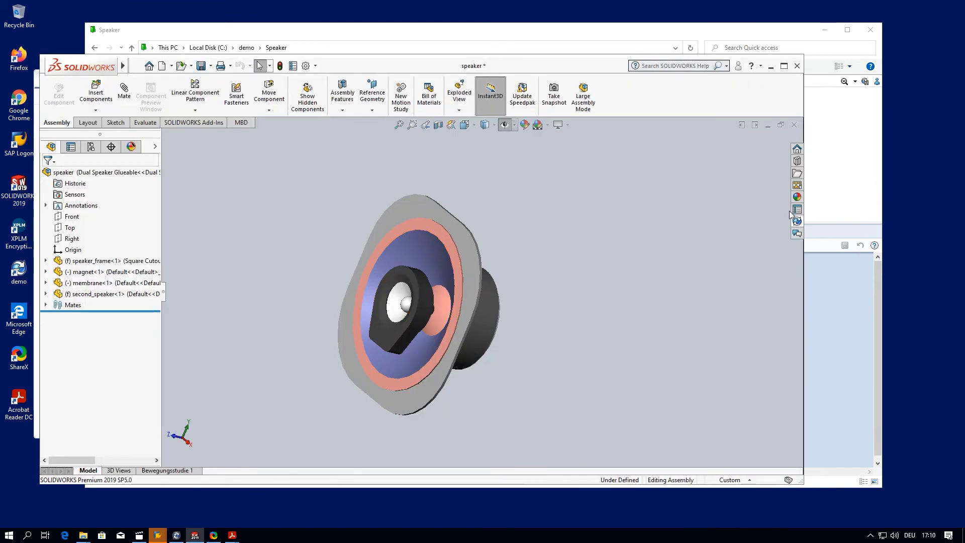
left_click(796, 222)
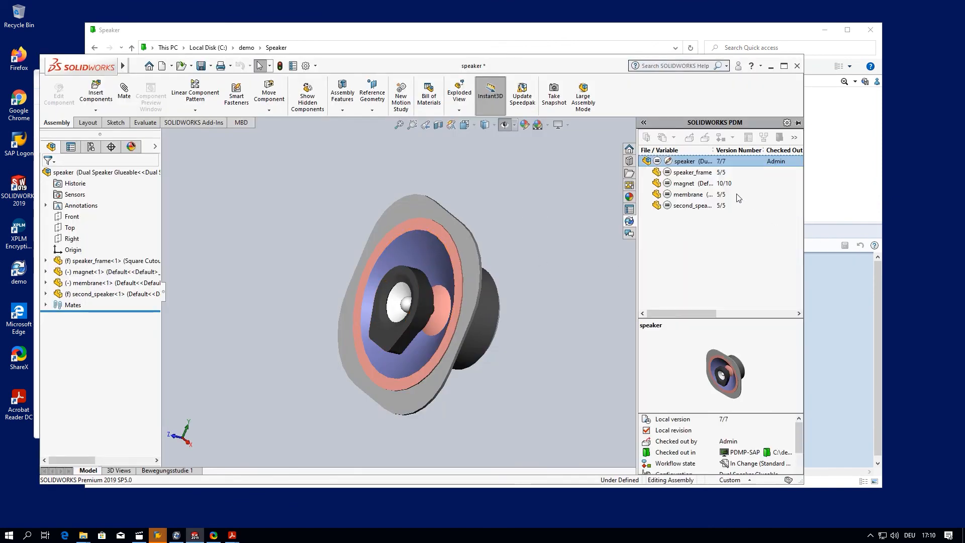
left_click(704, 164)
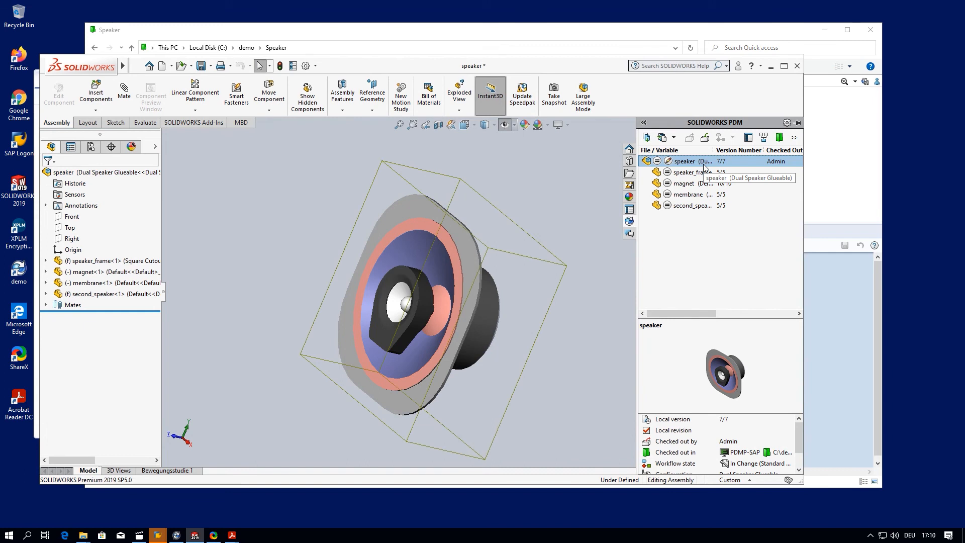
left_click(749, 137)
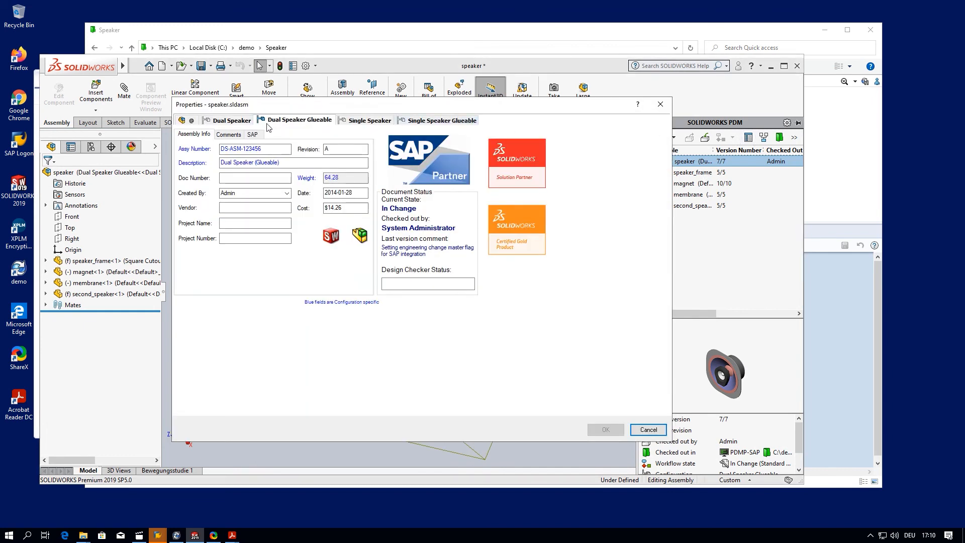
left_click(252, 134)
left_click(249, 182)
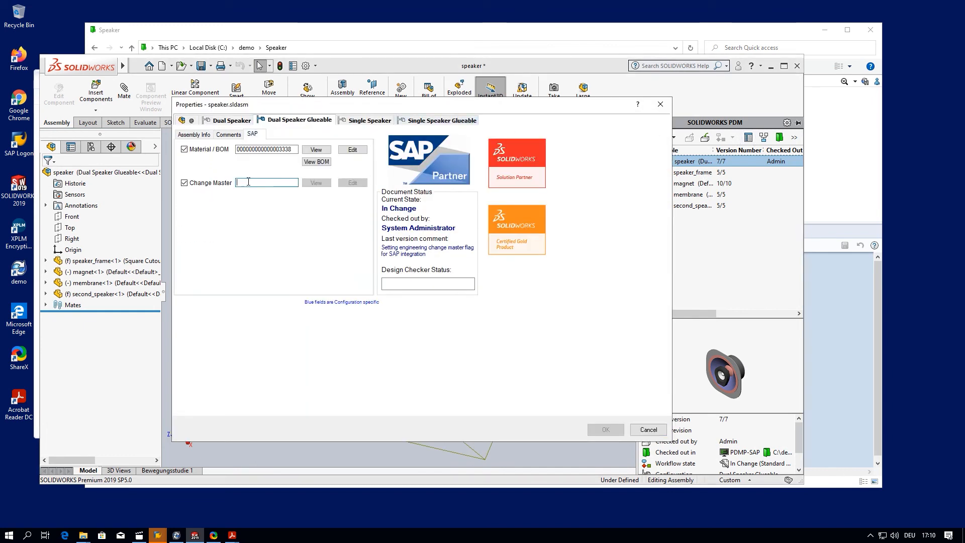
key("ctrl+v")
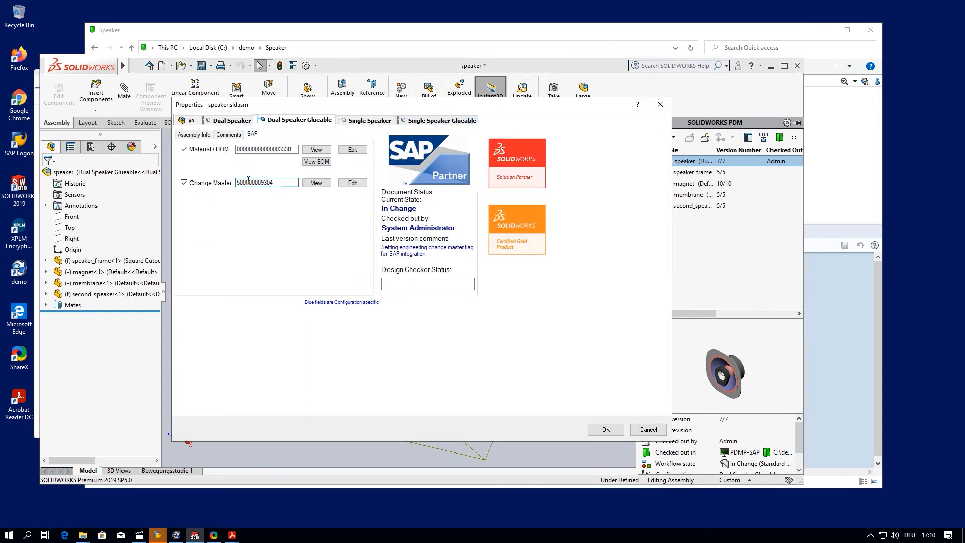
left_click(606, 430)
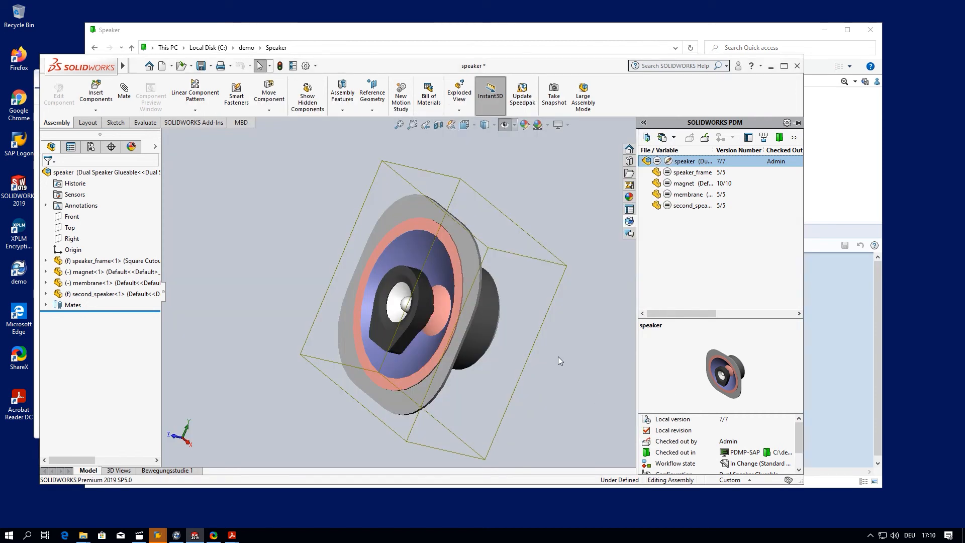
Step: Check in the speaker assembly and run the Request approval (change) transition on it, the magnet drawing and all component parts
scroll(462, 335, "up", 1)
middle_click_drag(462, 336, 458, 331)
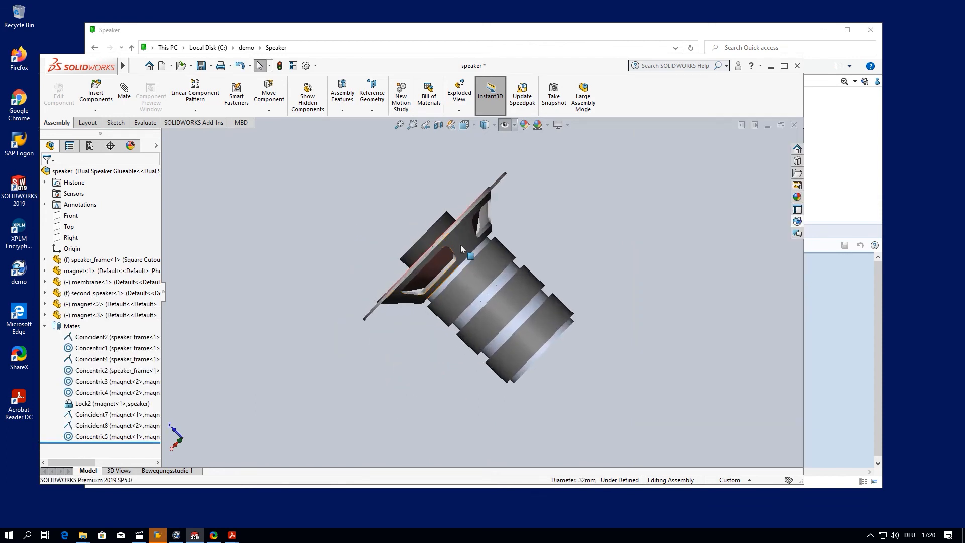
scroll(460, 246, "up", 1)
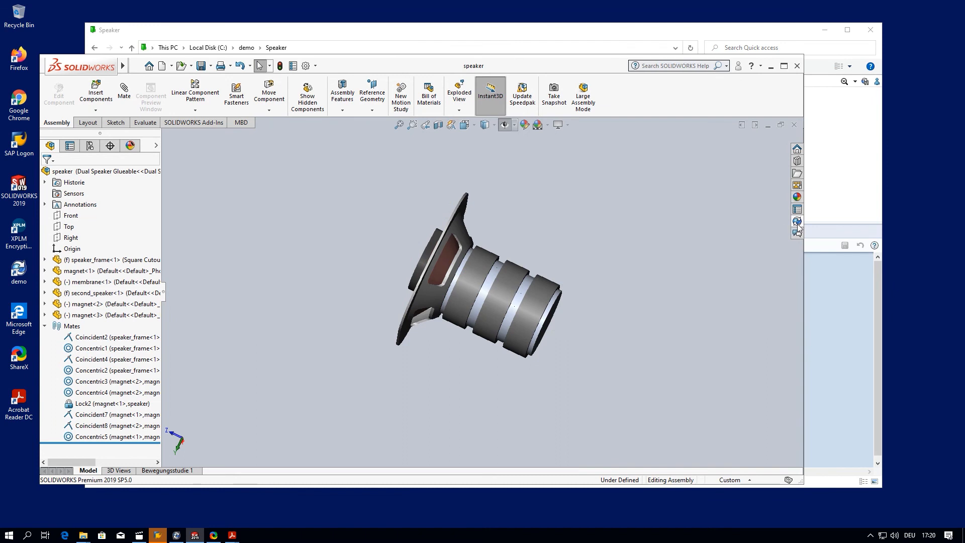
left_click(797, 221)
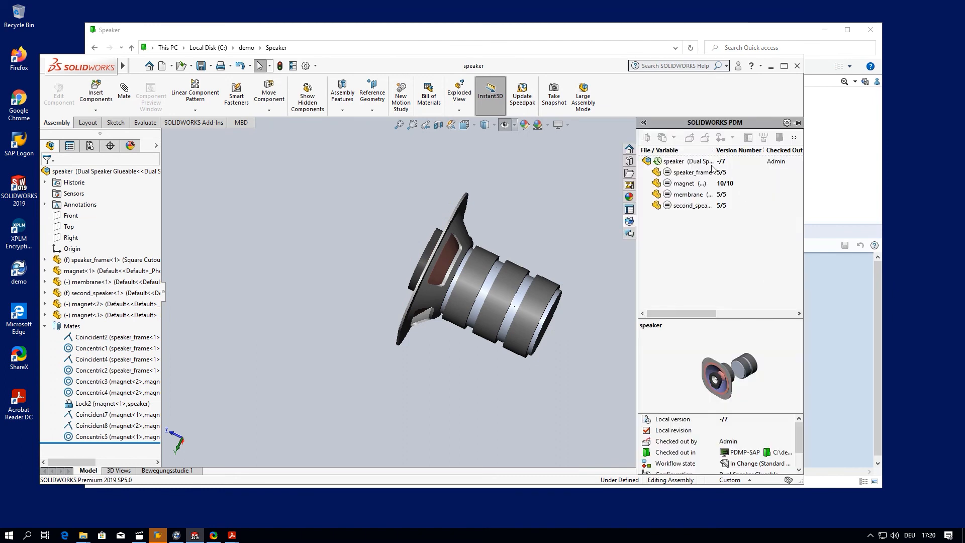
left_click(674, 163)
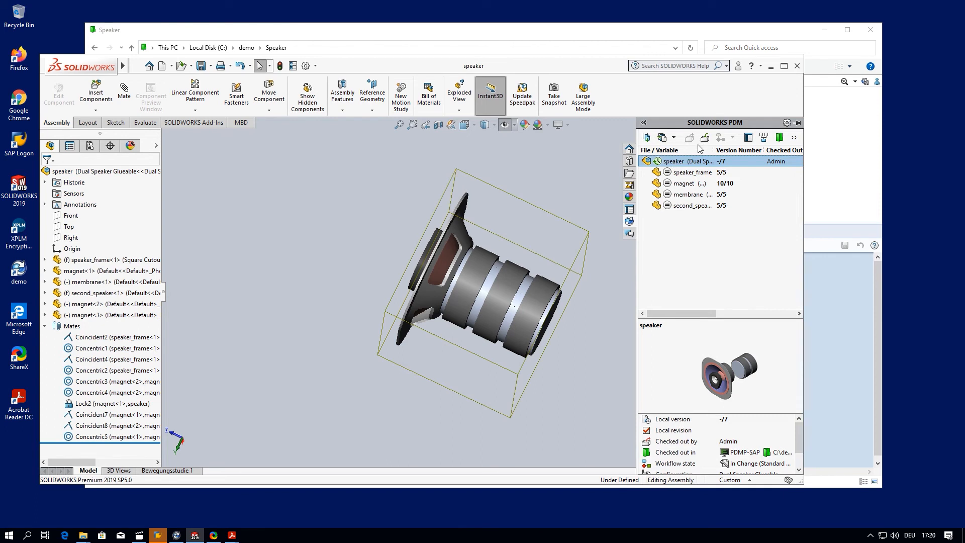
left_click(706, 137)
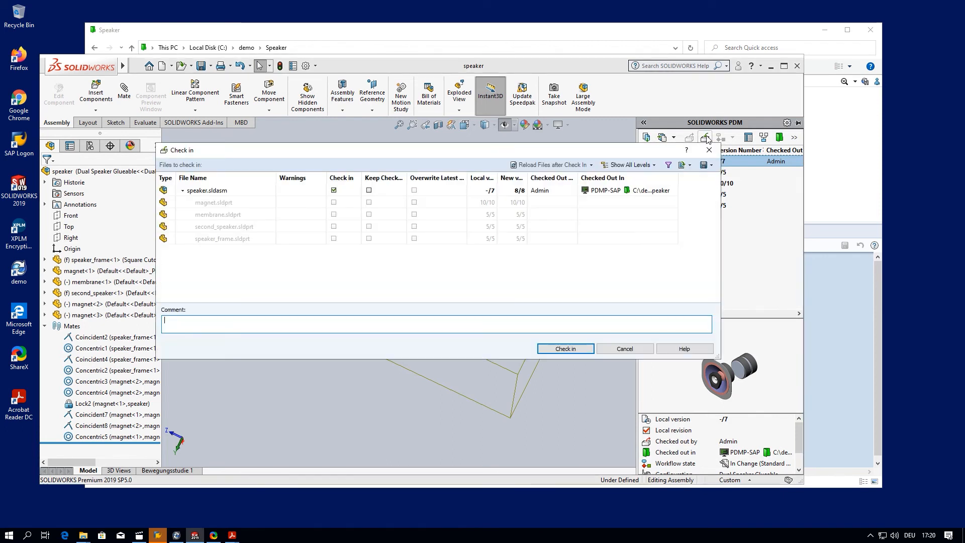
left_click(574, 350)
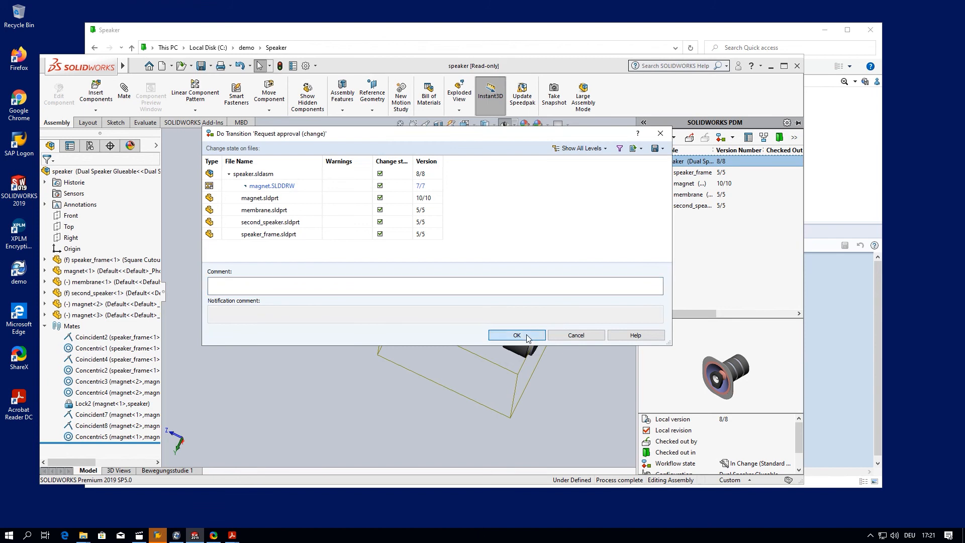
left_click(516, 335)
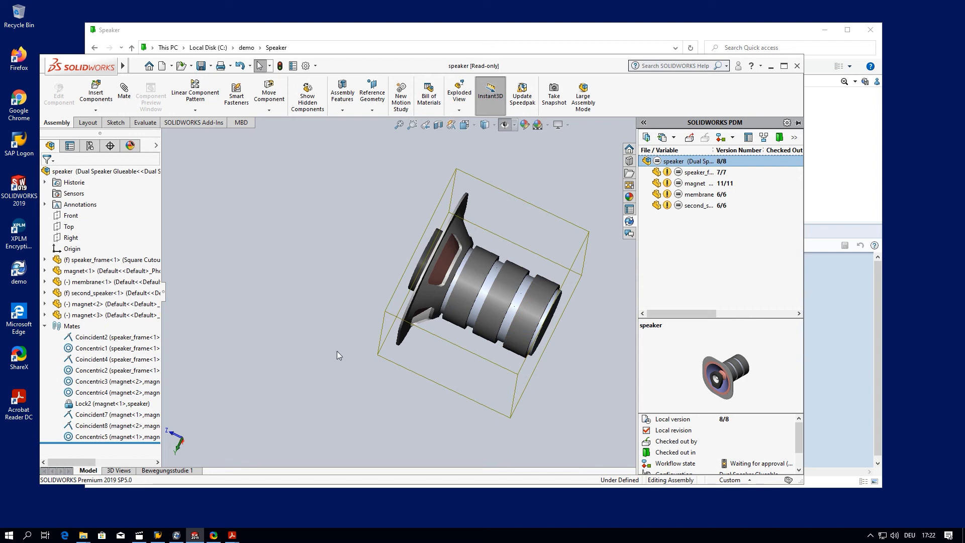
Step: Close the speaker assembly and minimize SOLIDWORKS to return to the Speaker vault folder
left_click(354, 256)
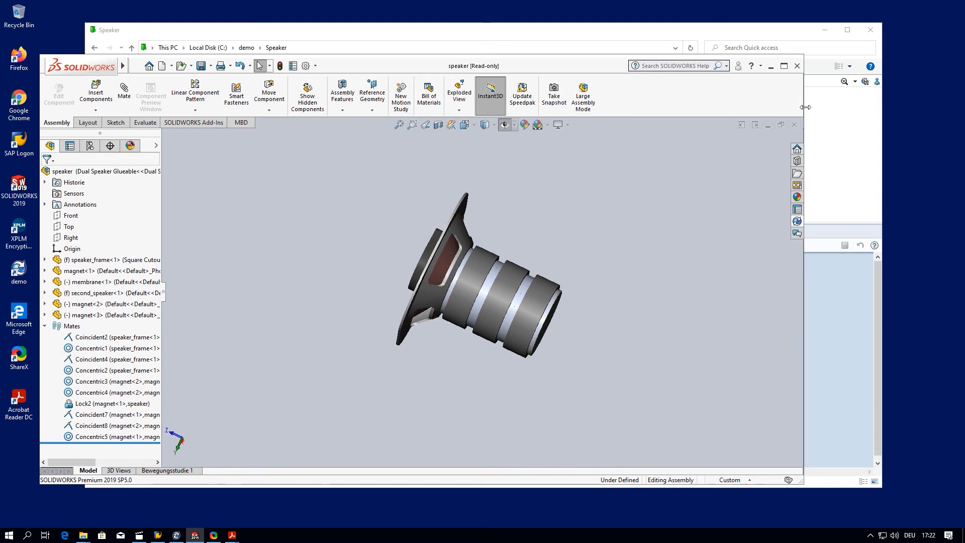
left_click(794, 126)
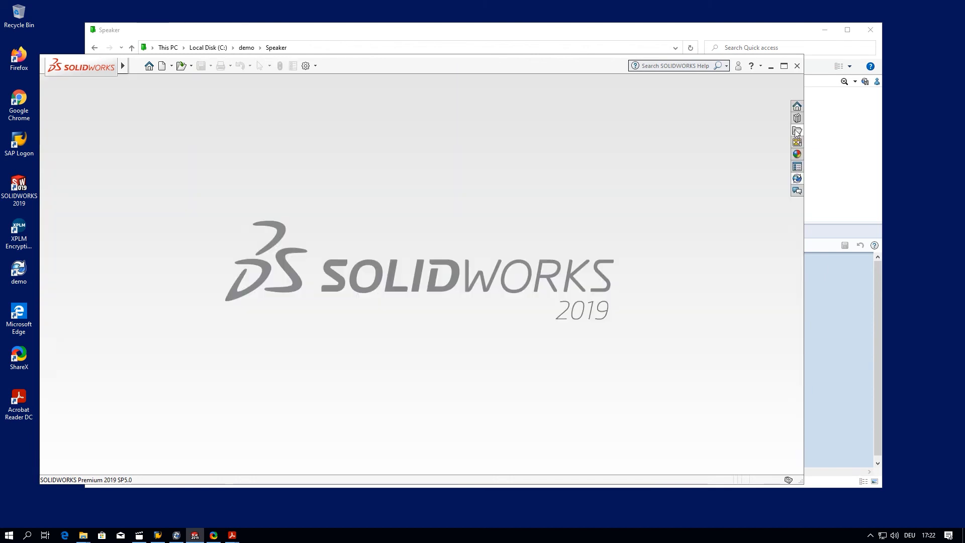
left_click(772, 67)
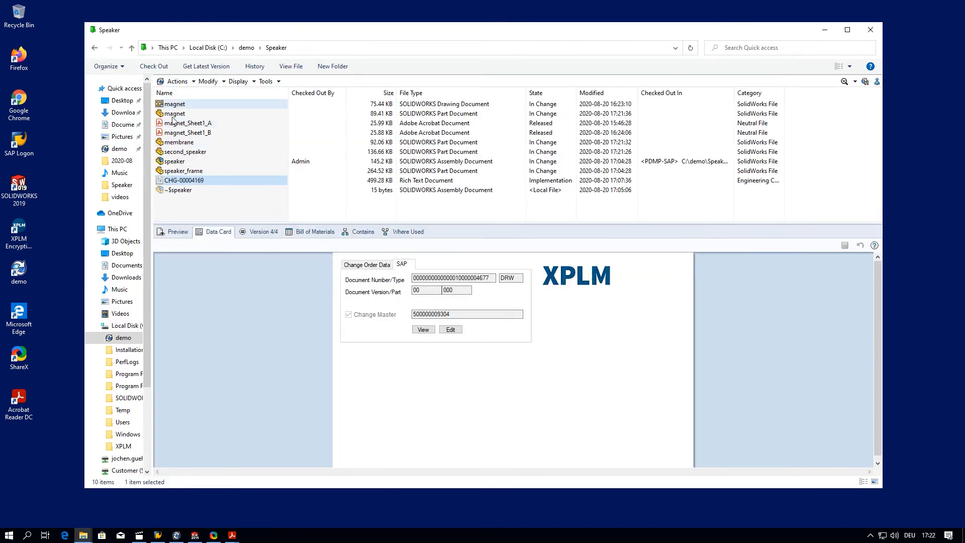
Step: Change the speaker assembly's workflow state with the Approve change transition, including its referenced files
left_click(173, 163)
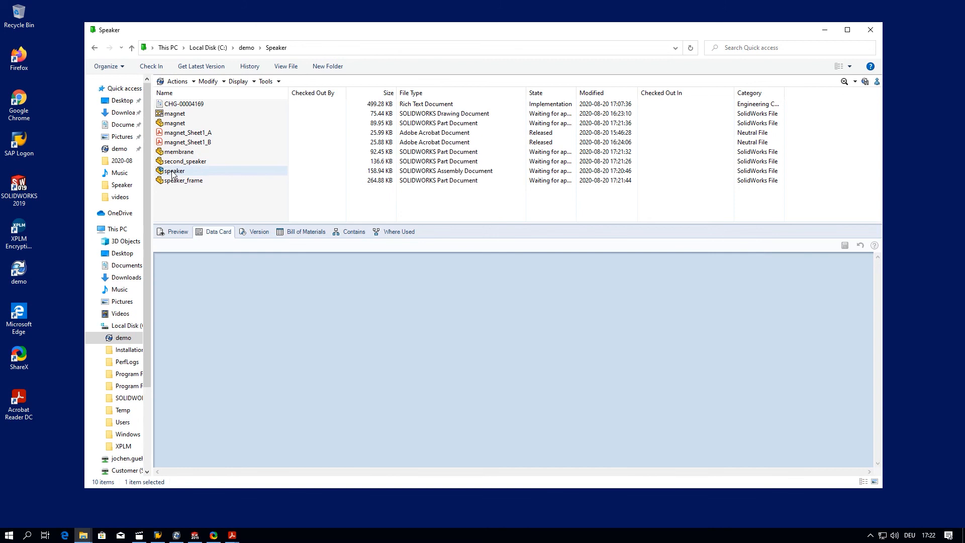
left_click(173, 171)
right_click(172, 174)
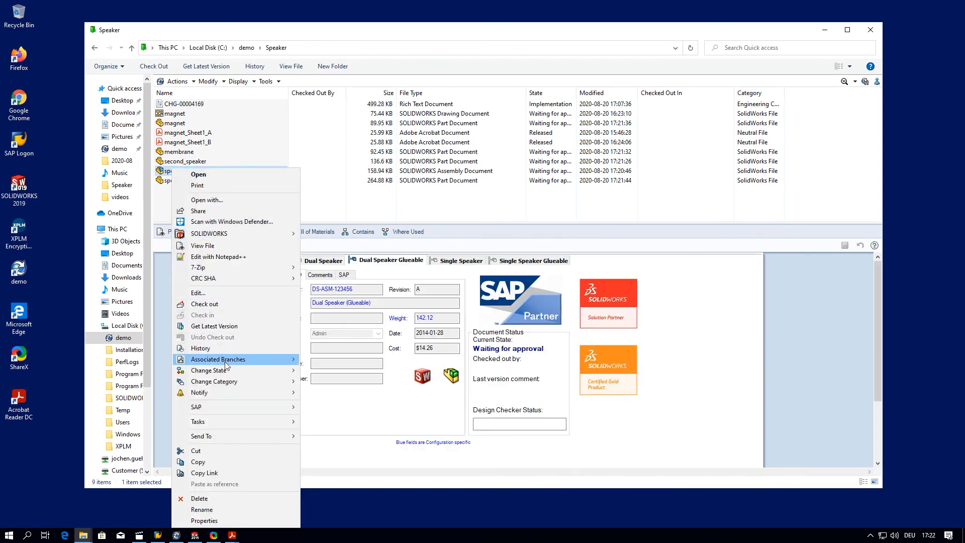
mouse_move(231, 372)
left_click(330, 374)
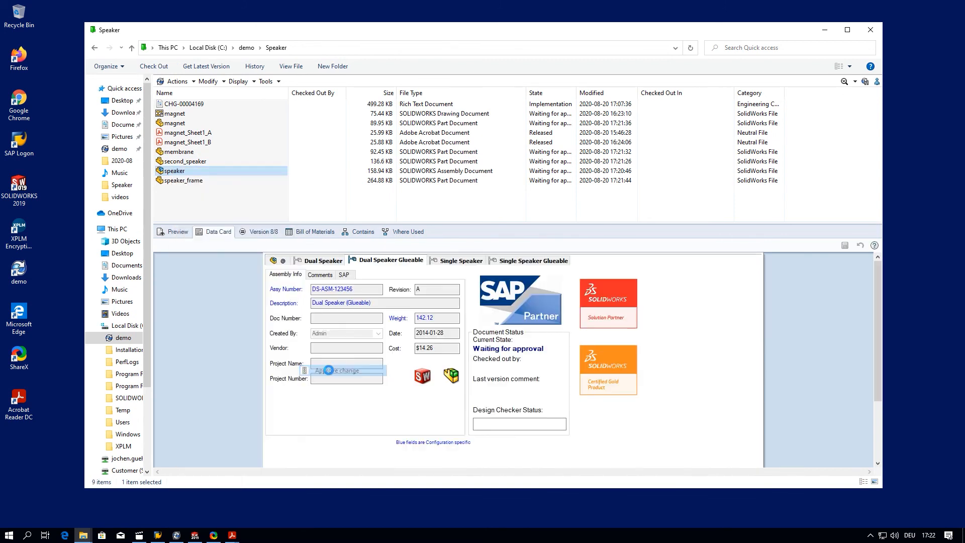
left_click(524, 336)
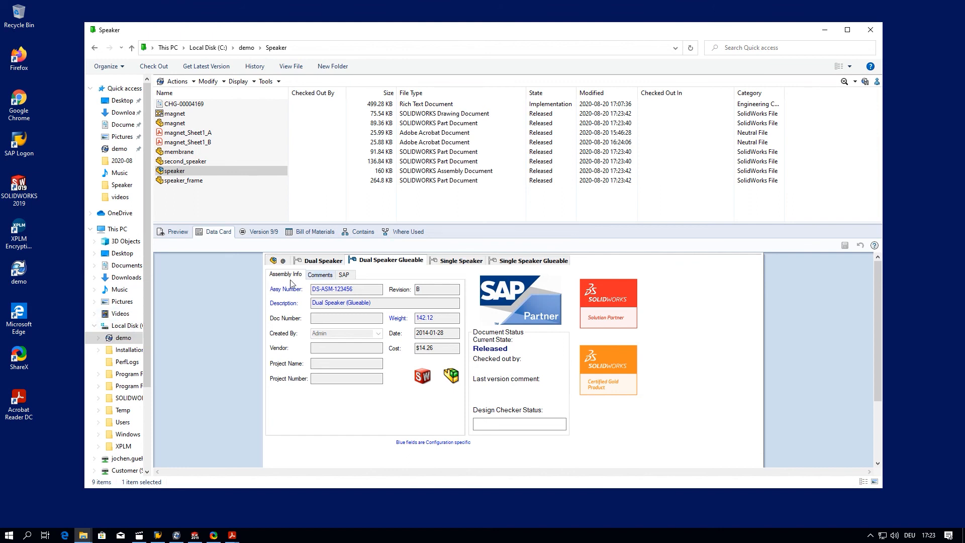
Step: Open the SAP BOM of the Dual Speaker Glueable material from the released speaker assembly's data card
left_click(345, 275)
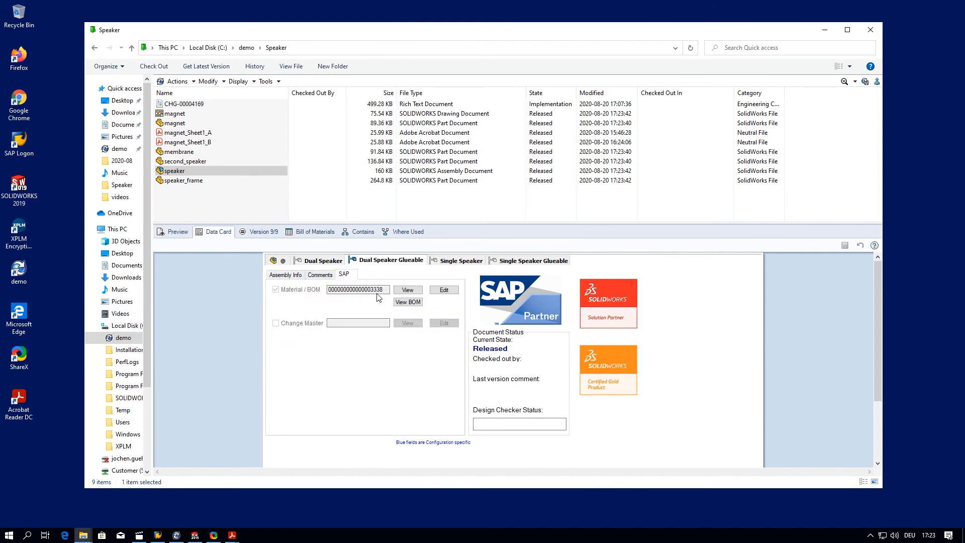
left_click(400, 301)
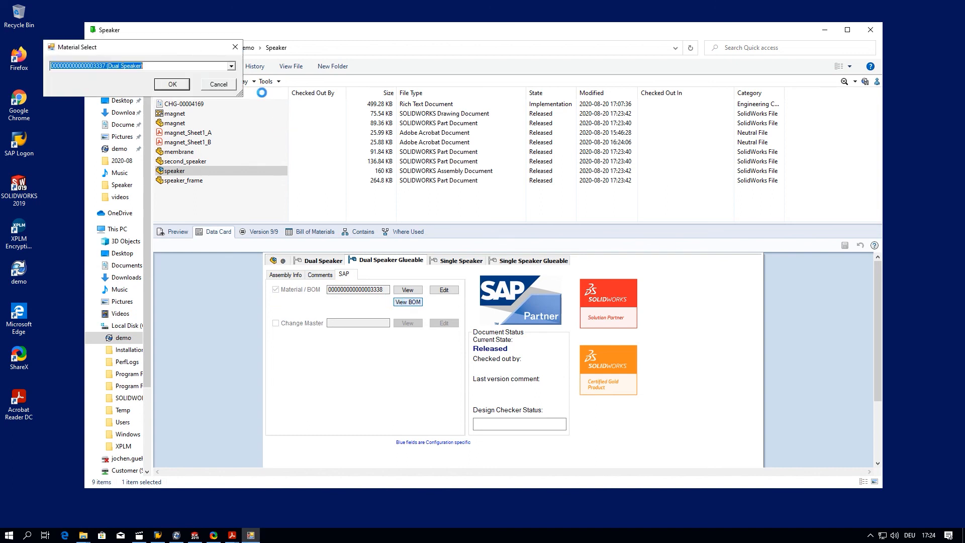
left_click(231, 66)
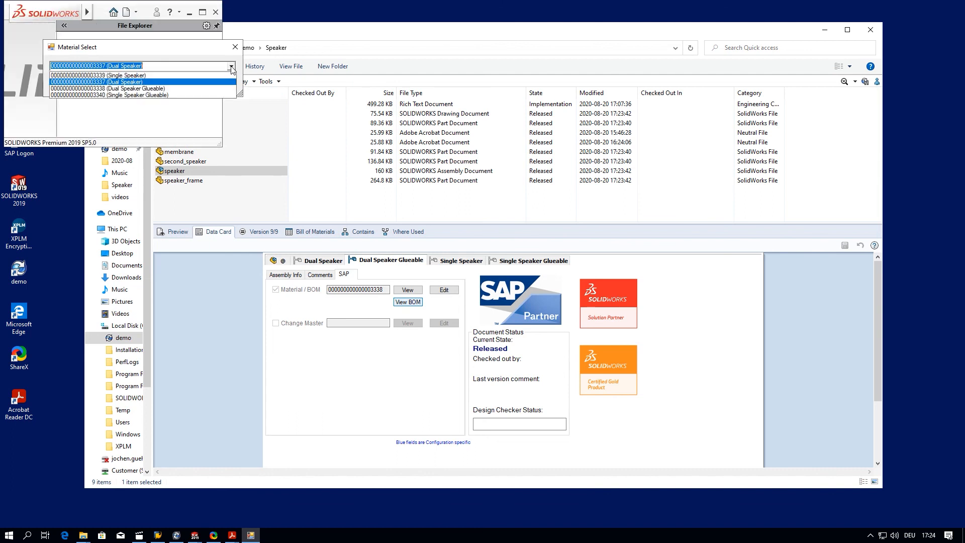
left_click(164, 89)
left_click(168, 89)
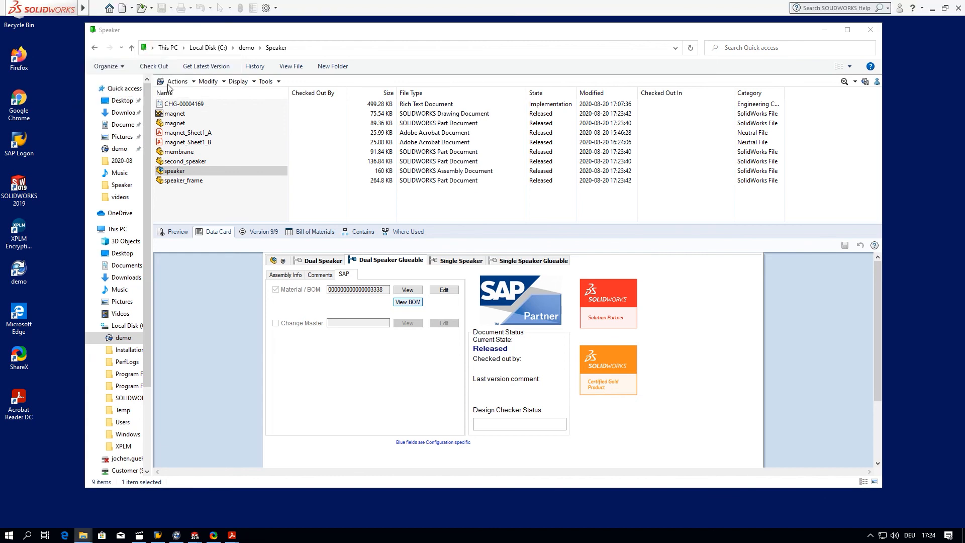